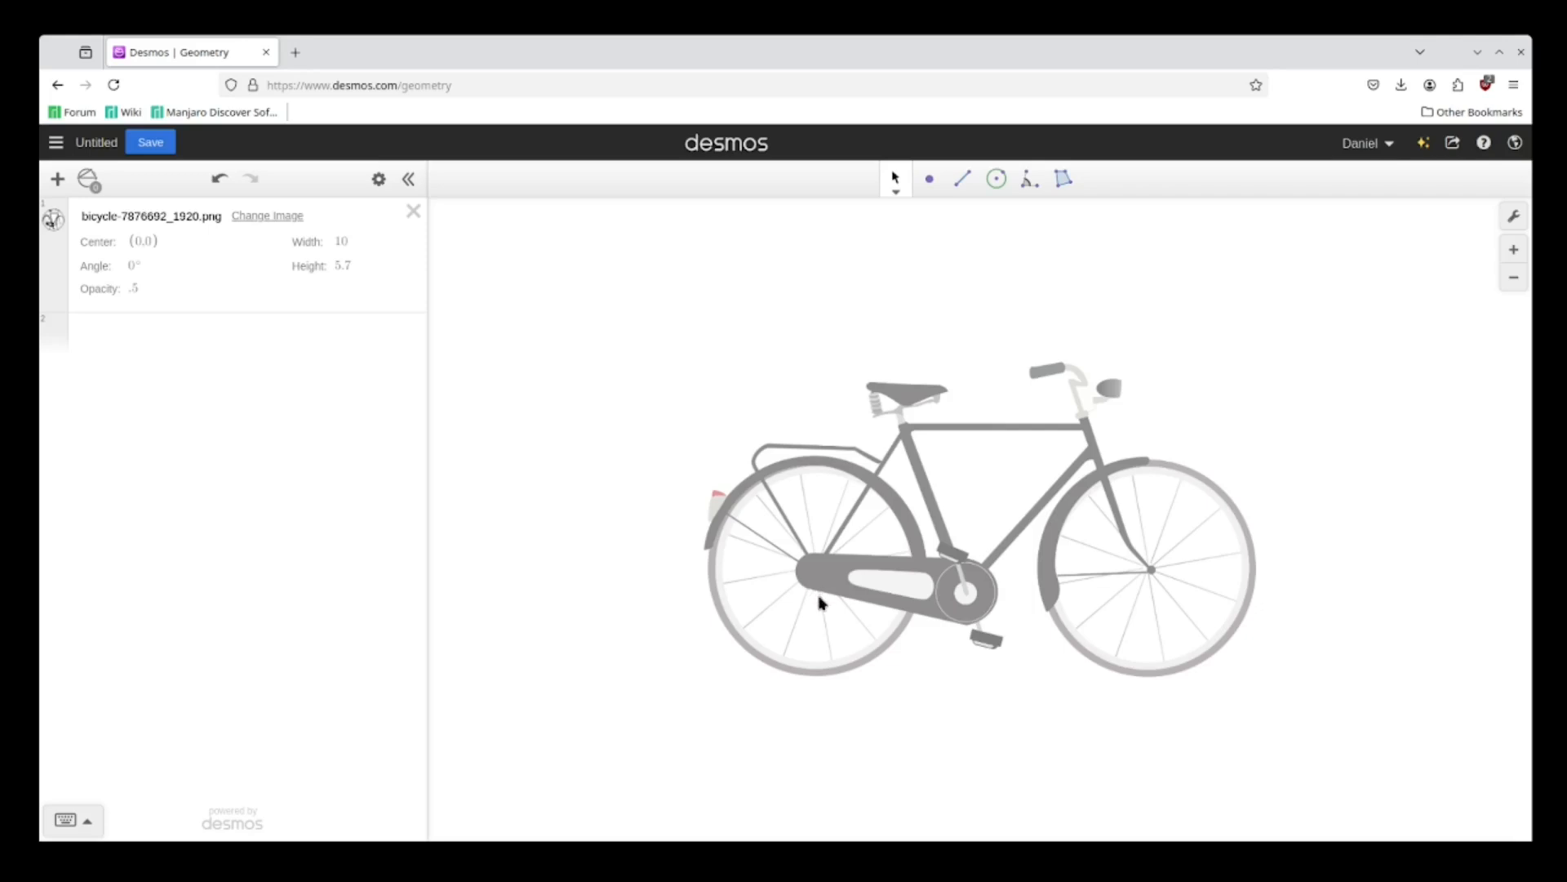
# Draw a circle over each bicycle wheel, centred on the hub and sized to the tyre, rear wheel first
pyautogui.click(997, 181)
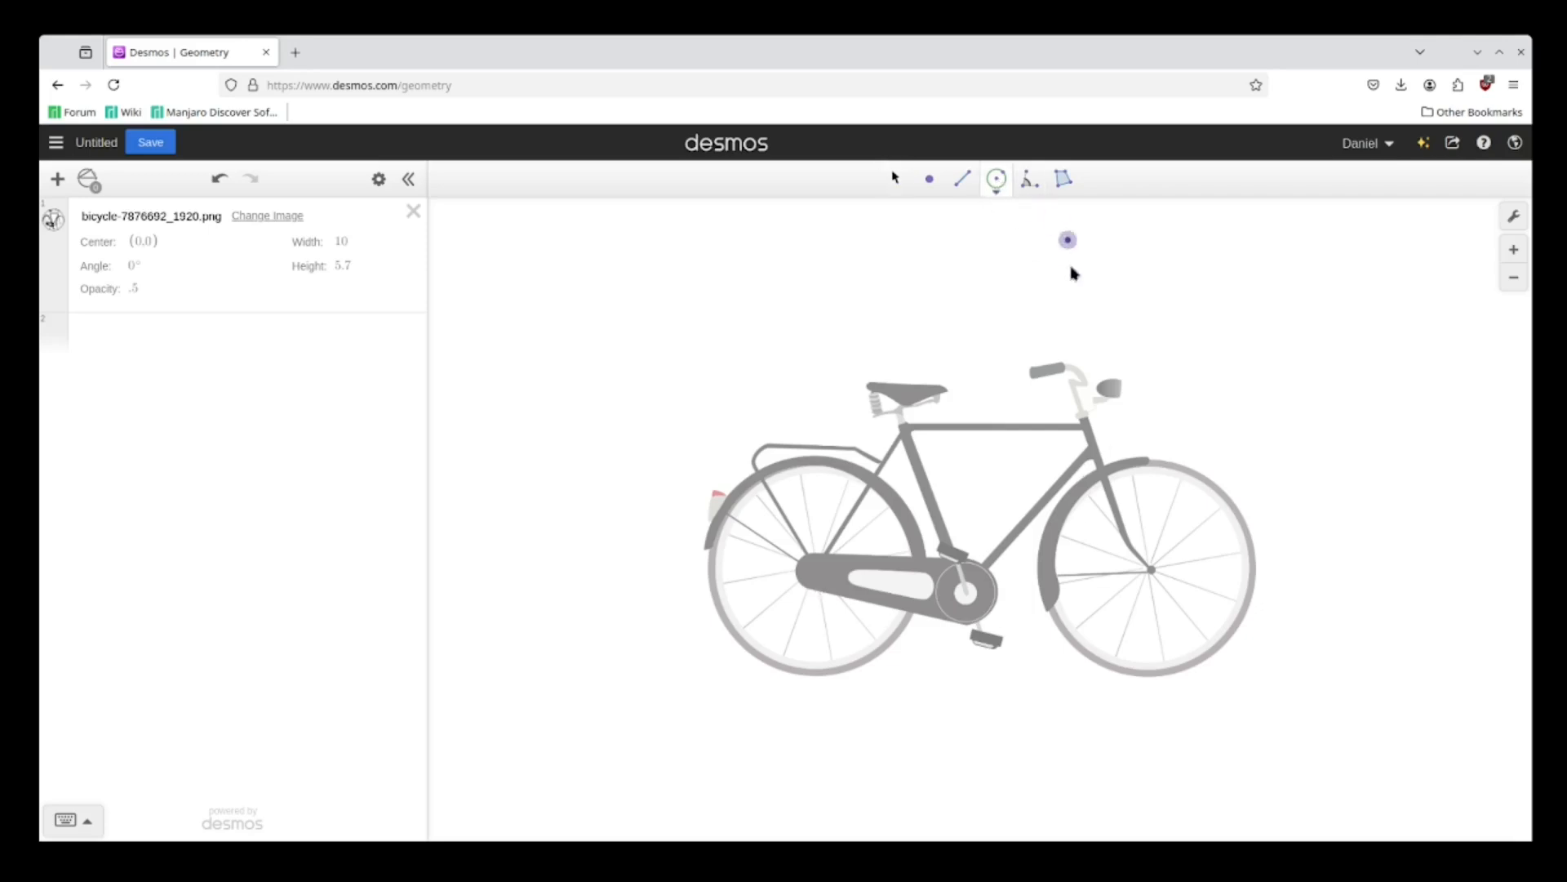
pyautogui.click(814, 575)
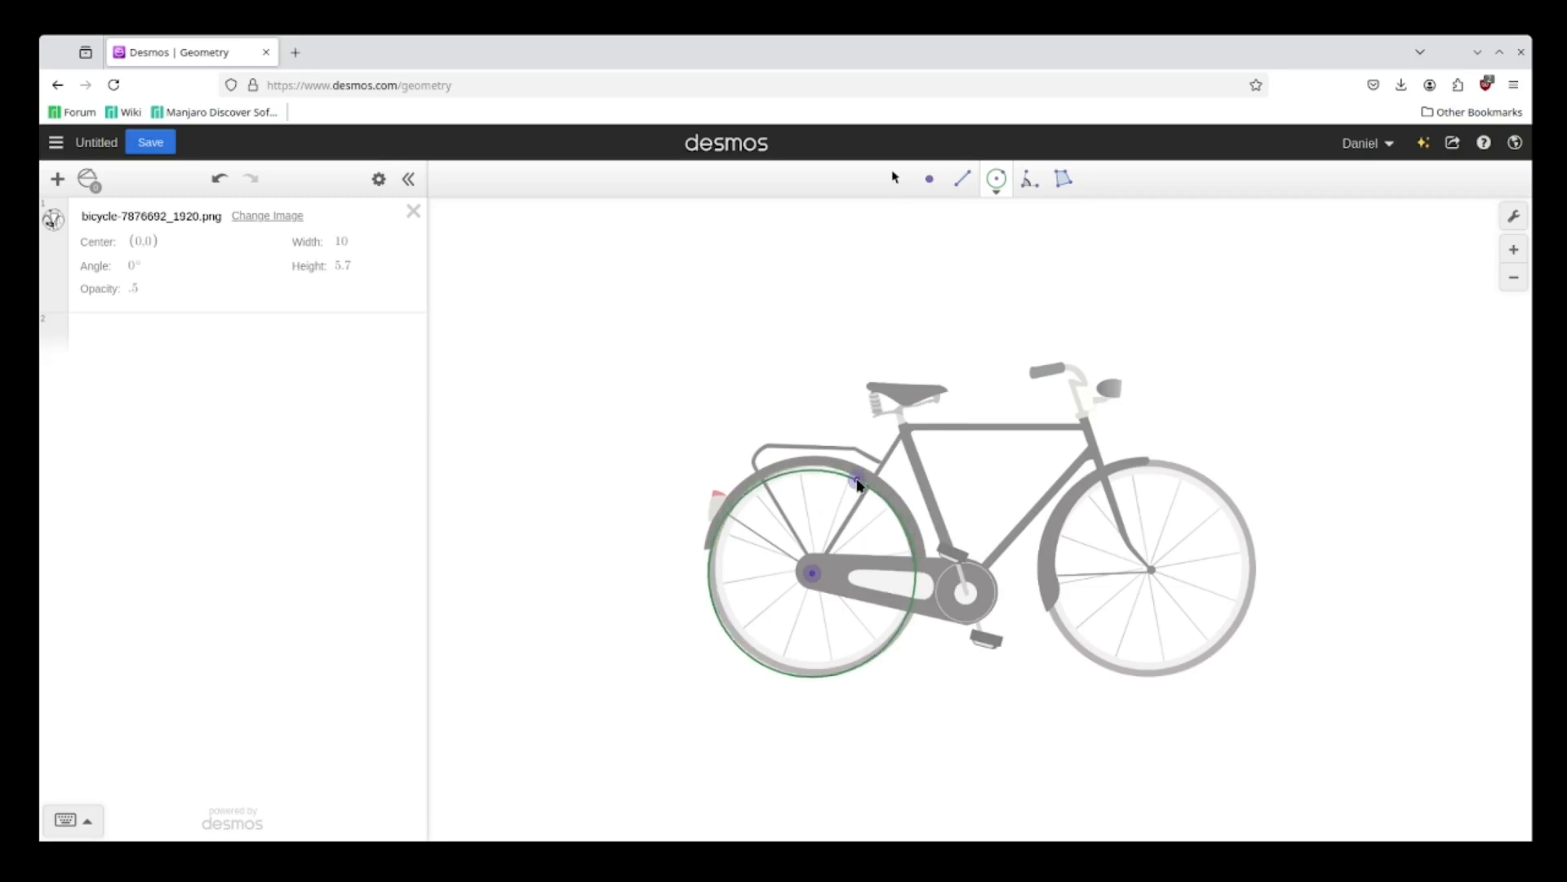
pyautogui.click(859, 484)
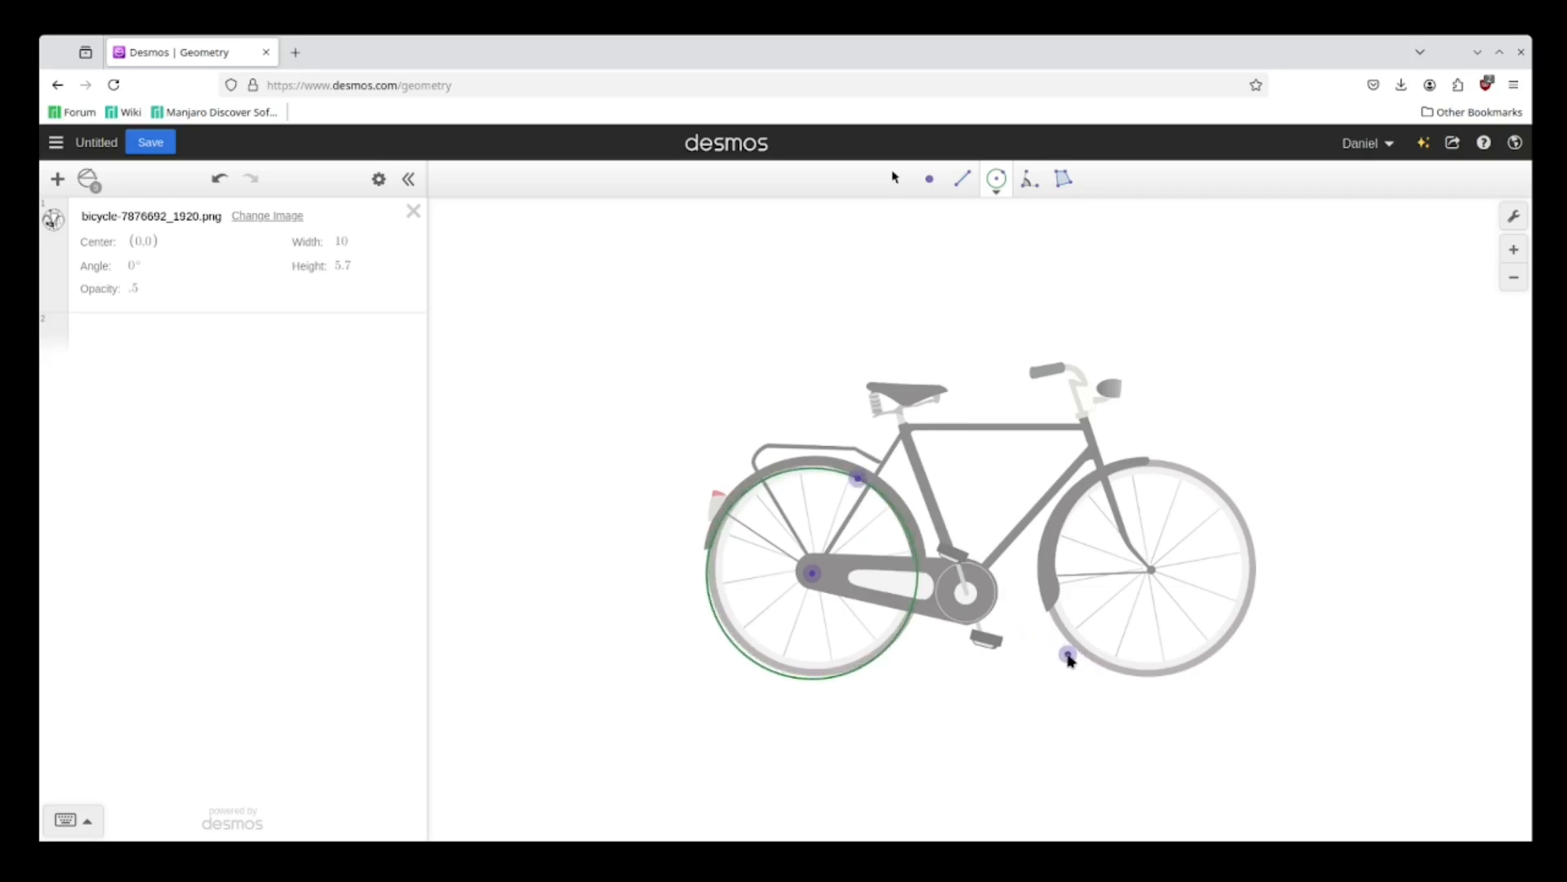
pyautogui.click(1151, 569)
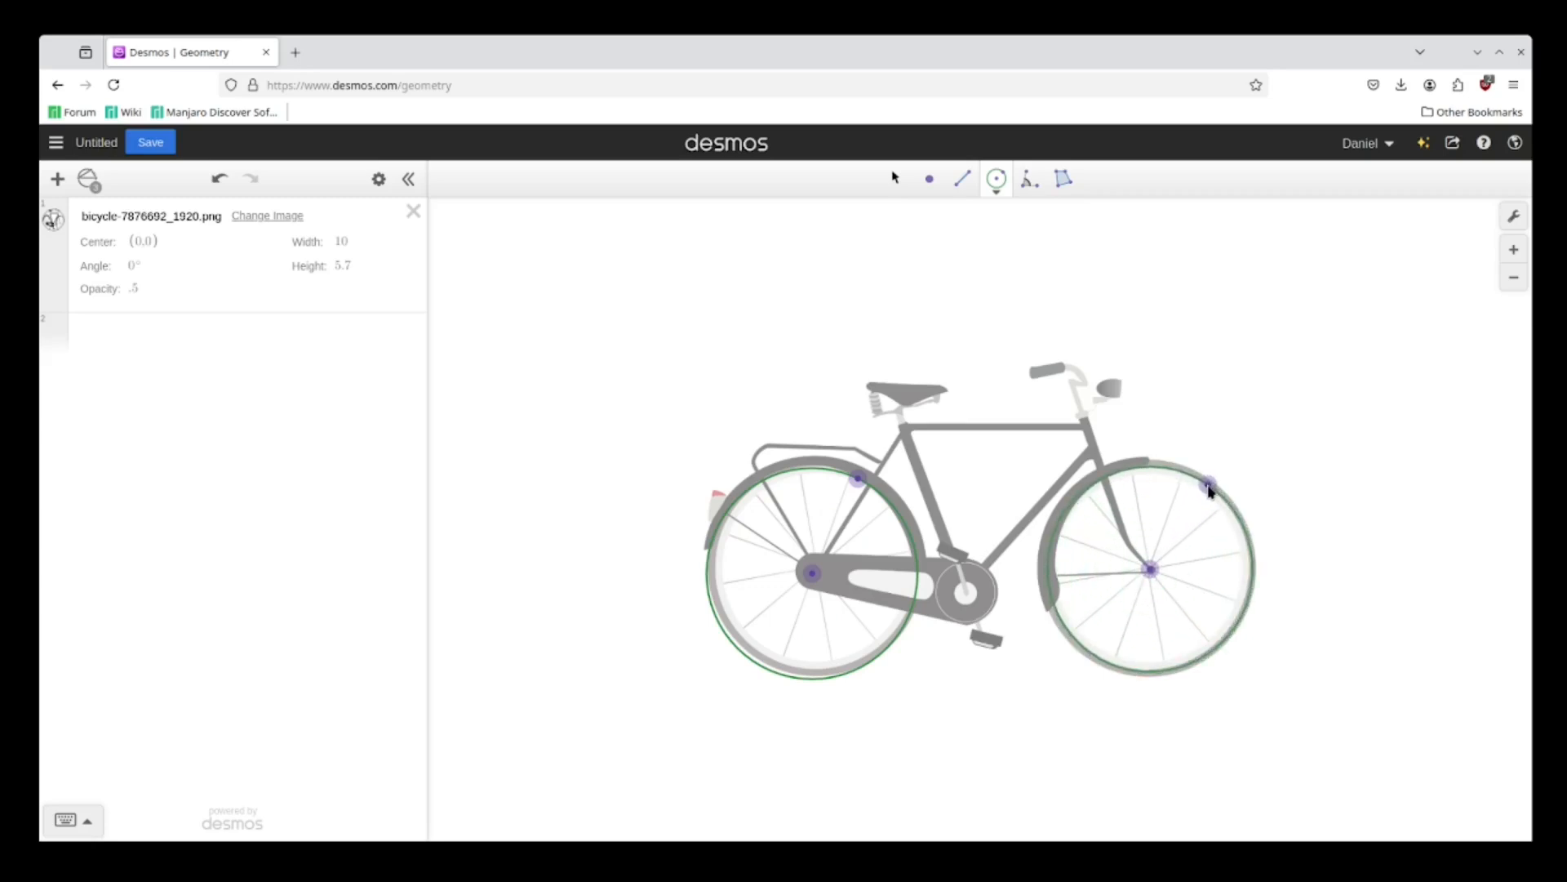
pyautogui.click(1209, 488)
# Show the list of constructed objects and hide the rim points that set the radius of both wheel circles
pyautogui.click(87, 184)
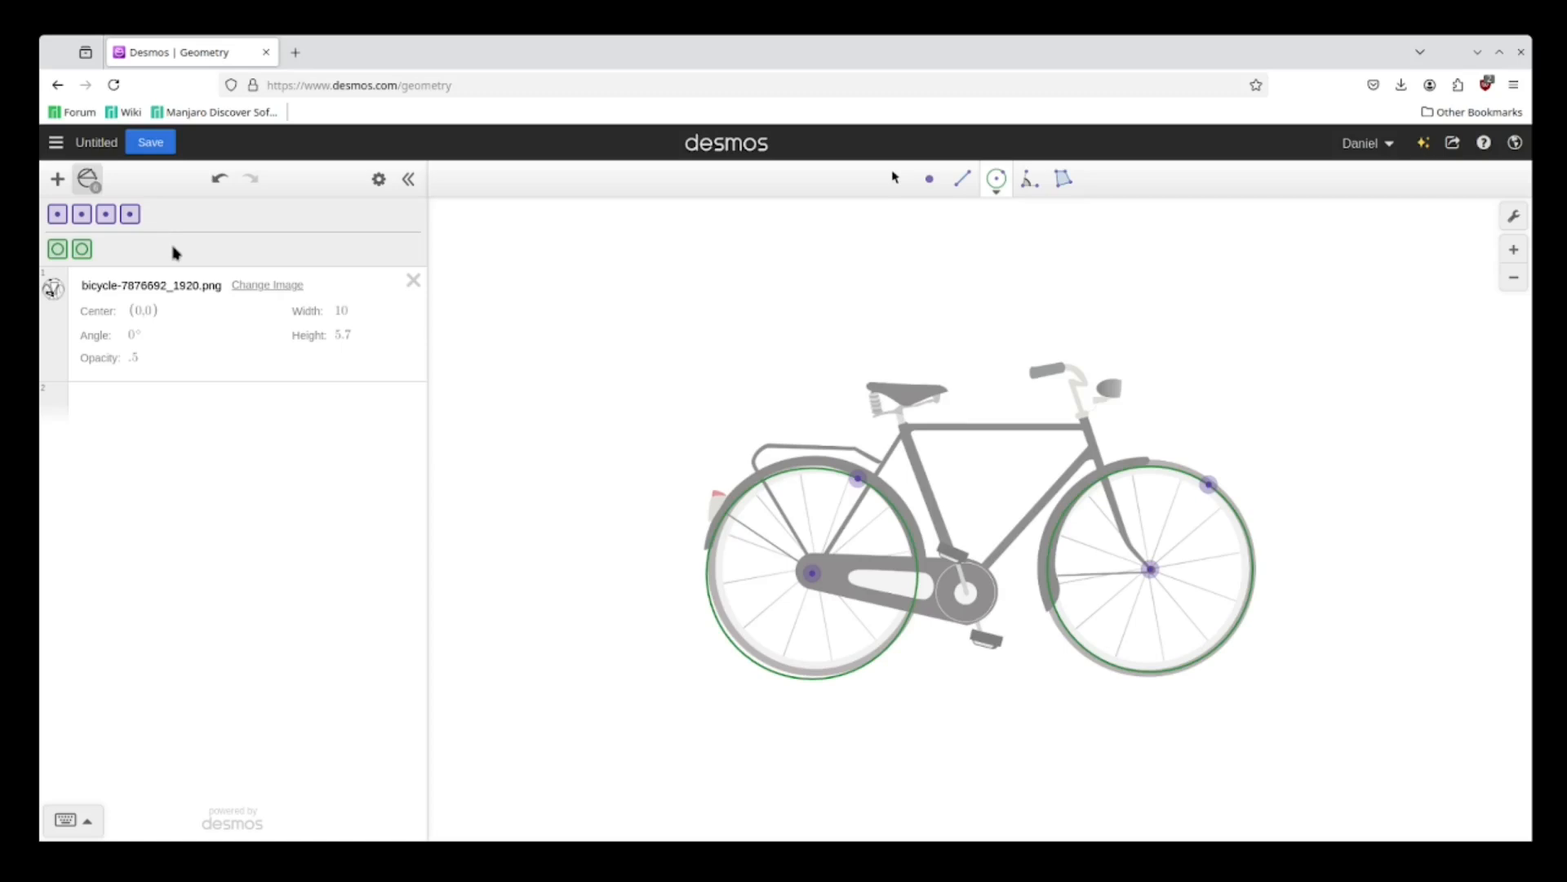
pyautogui.click(82, 215)
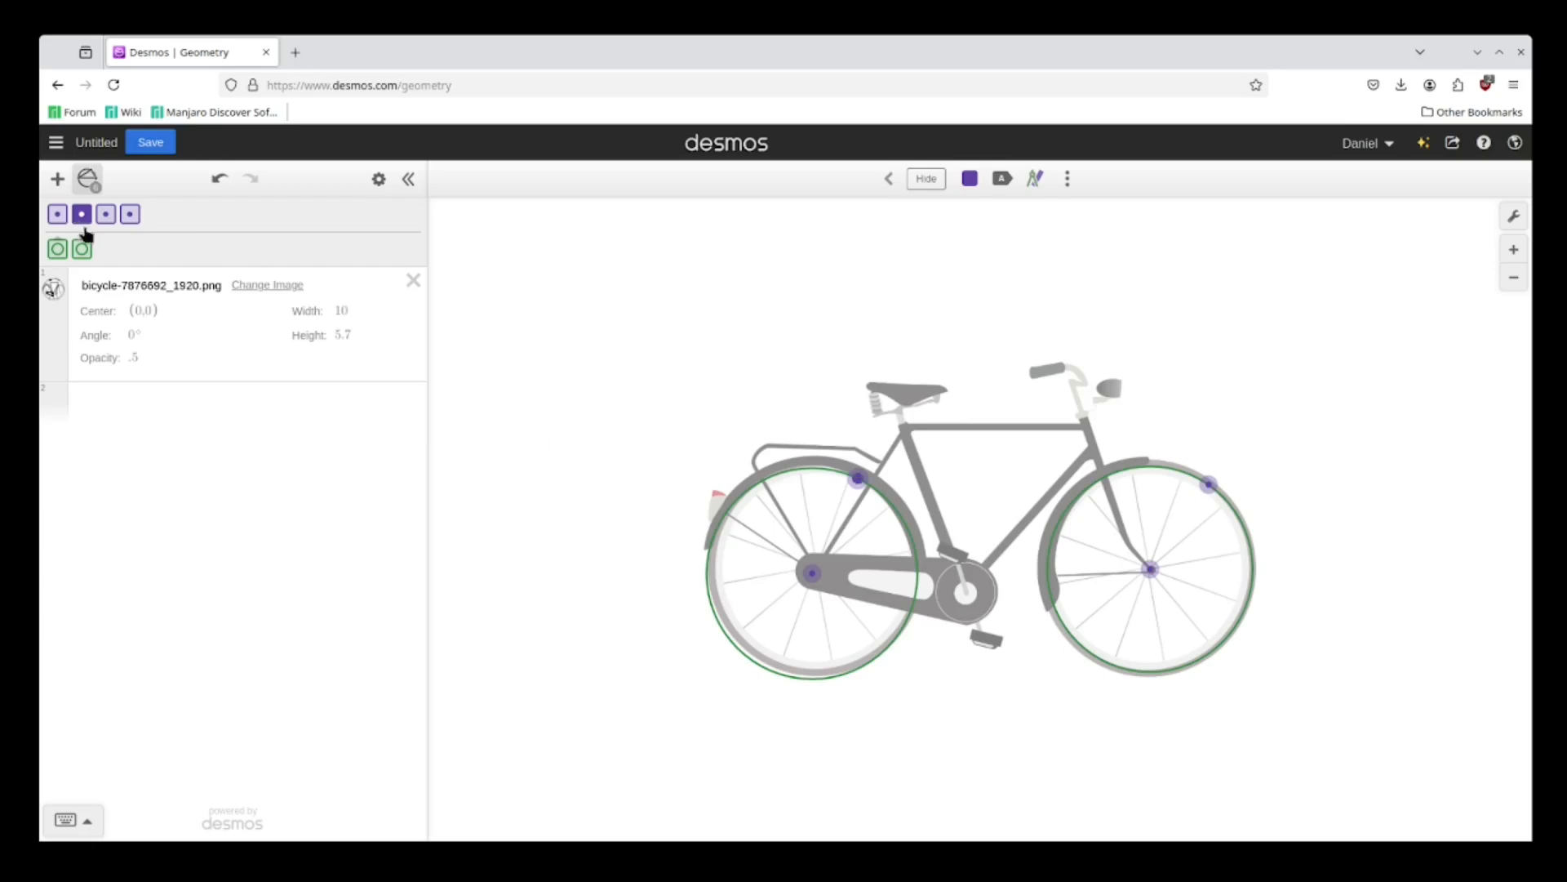
pyautogui.click(926, 179)
pyautogui.click(1209, 485)
pyautogui.click(925, 178)
pyautogui.click(686, 406)
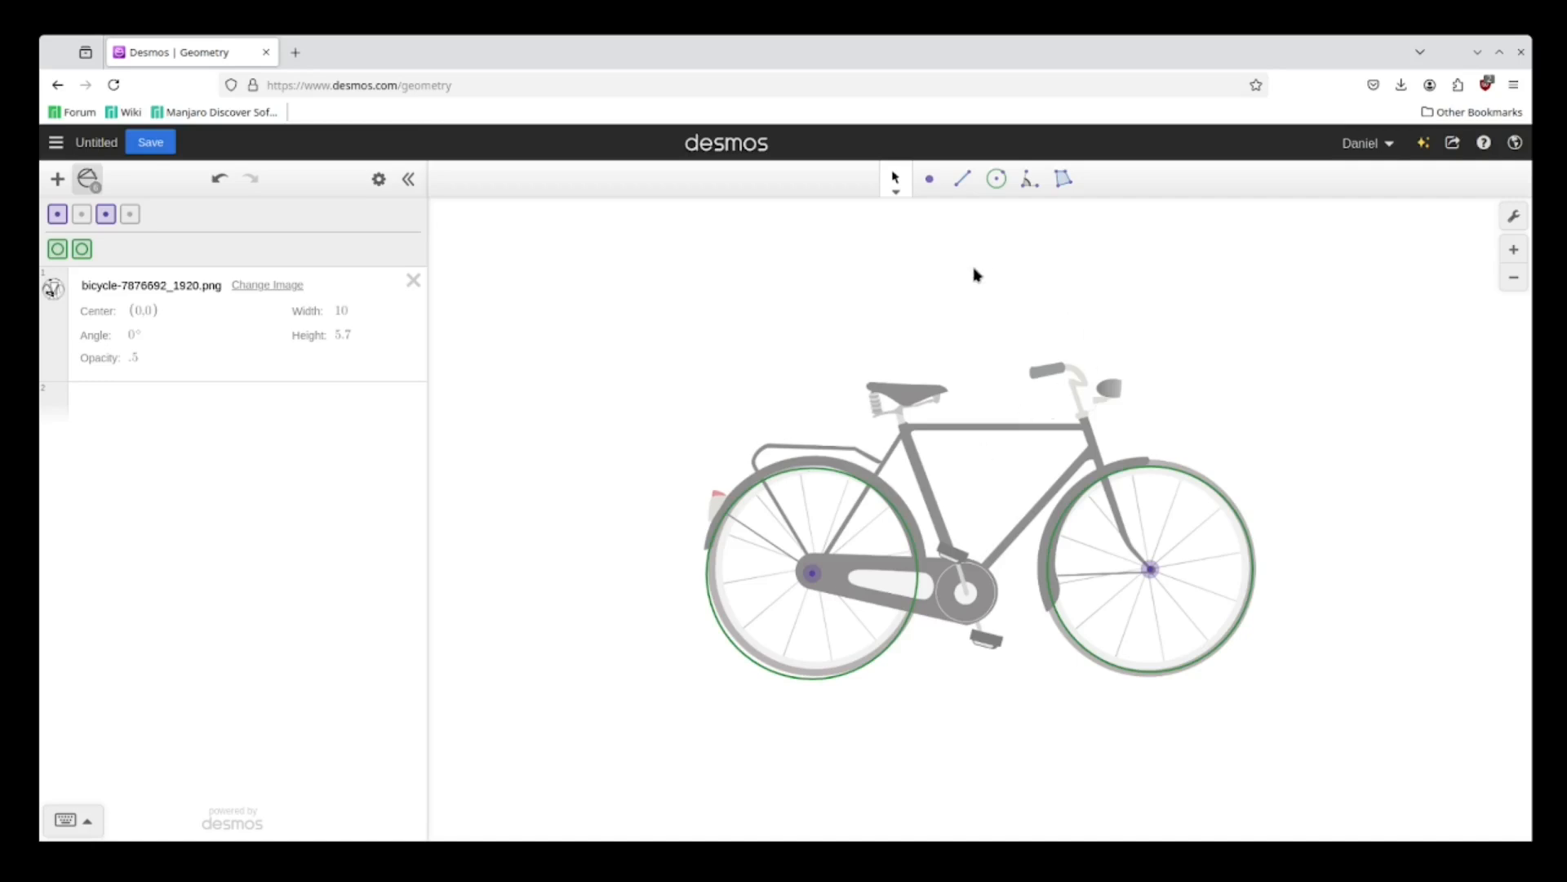
# Draw three line-segment spokes from the rear wheel's hub to the circle's upper-left, left and lower-left rim
pyautogui.click(963, 178)
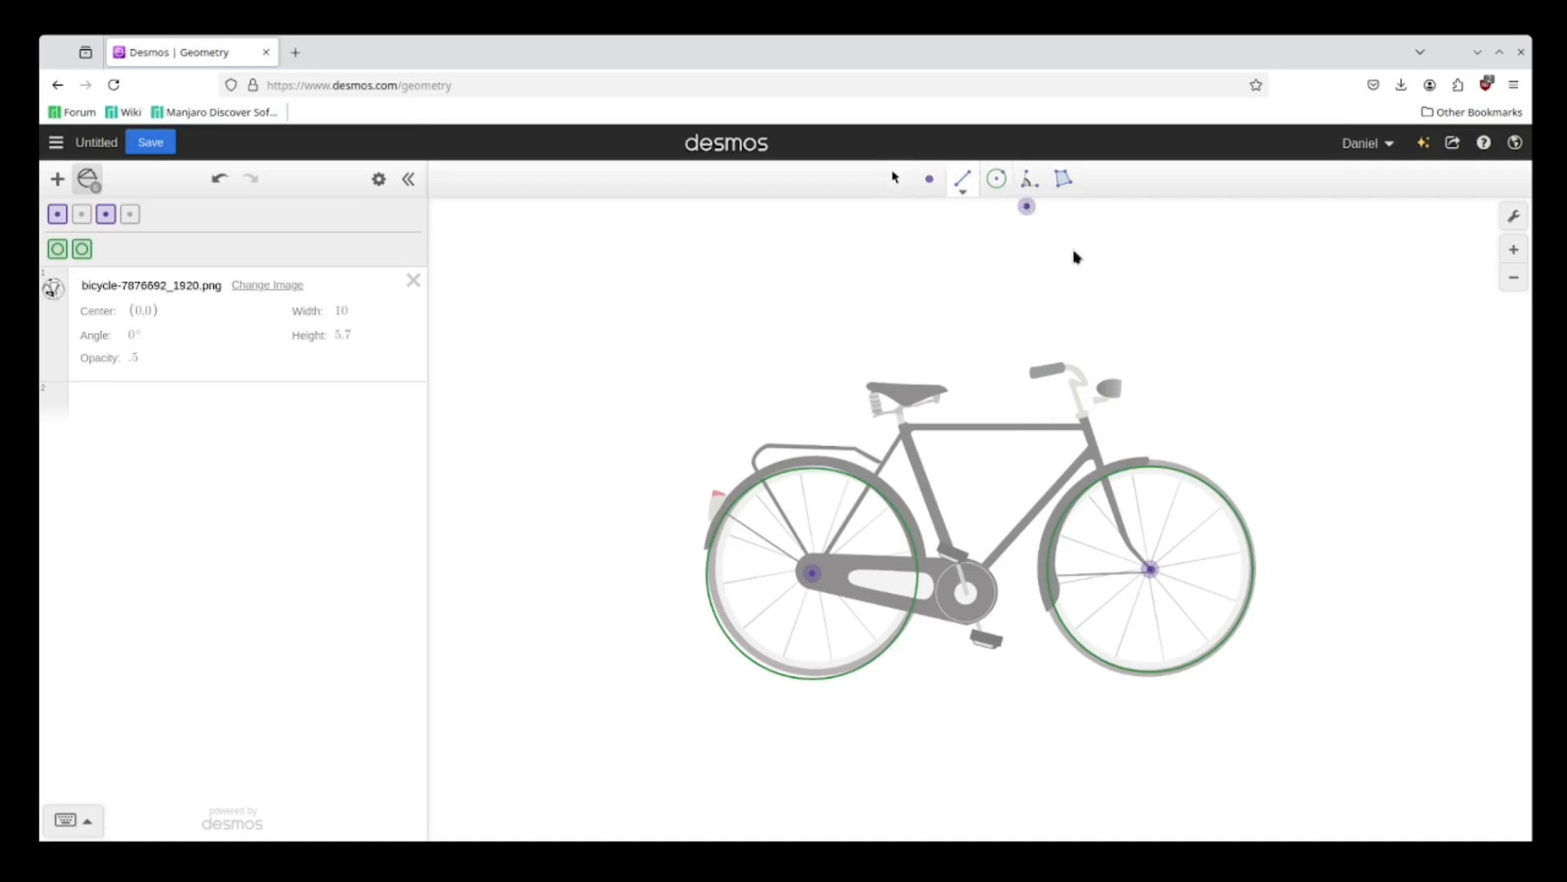
pyautogui.click(813, 573)
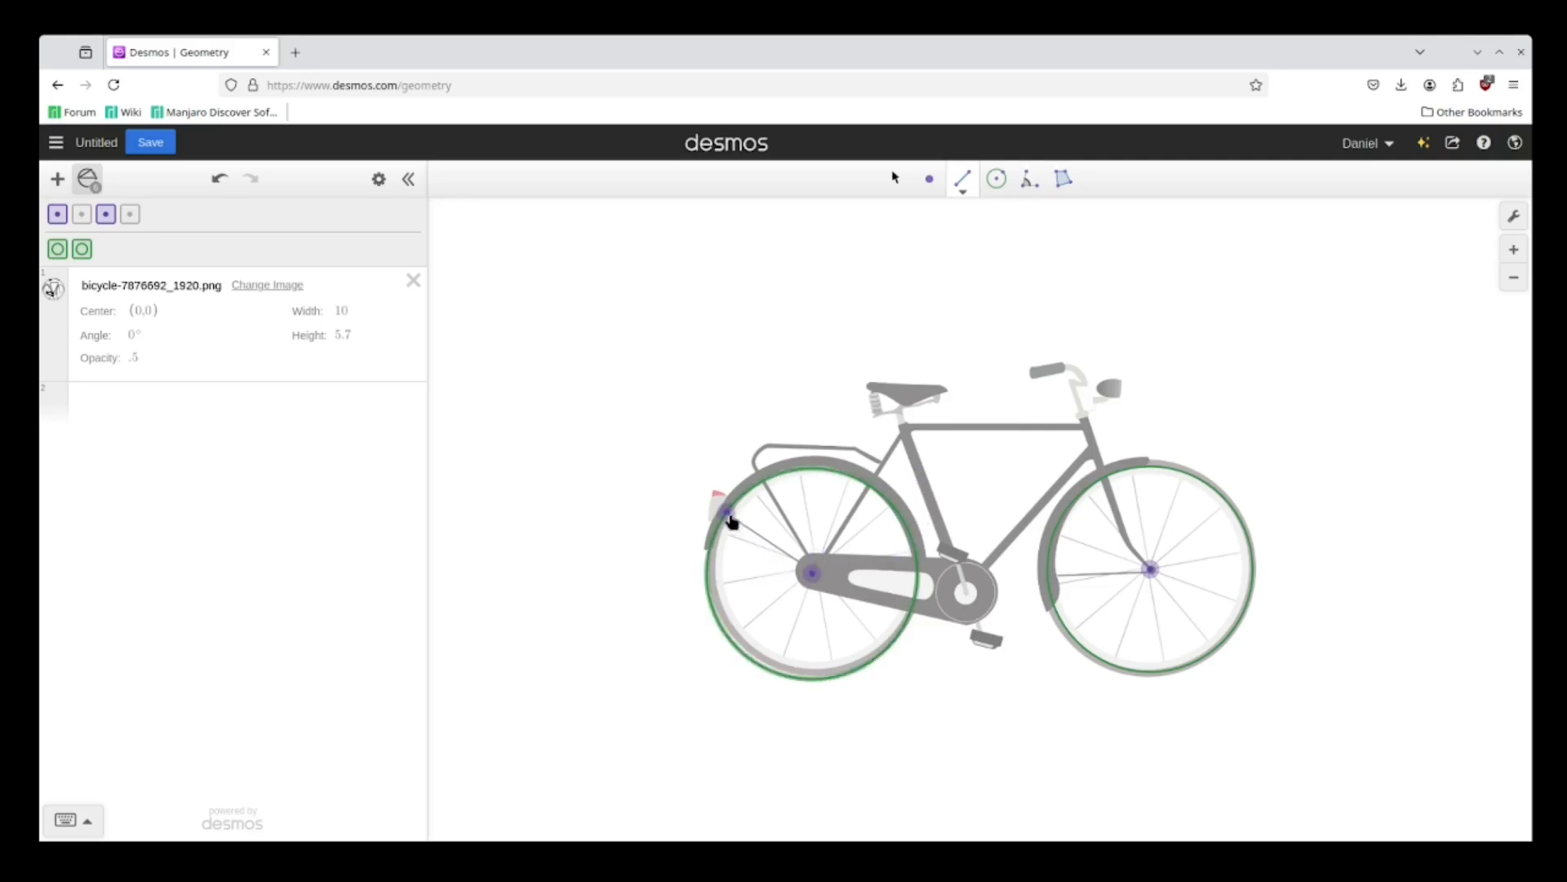
pyautogui.click(729, 517)
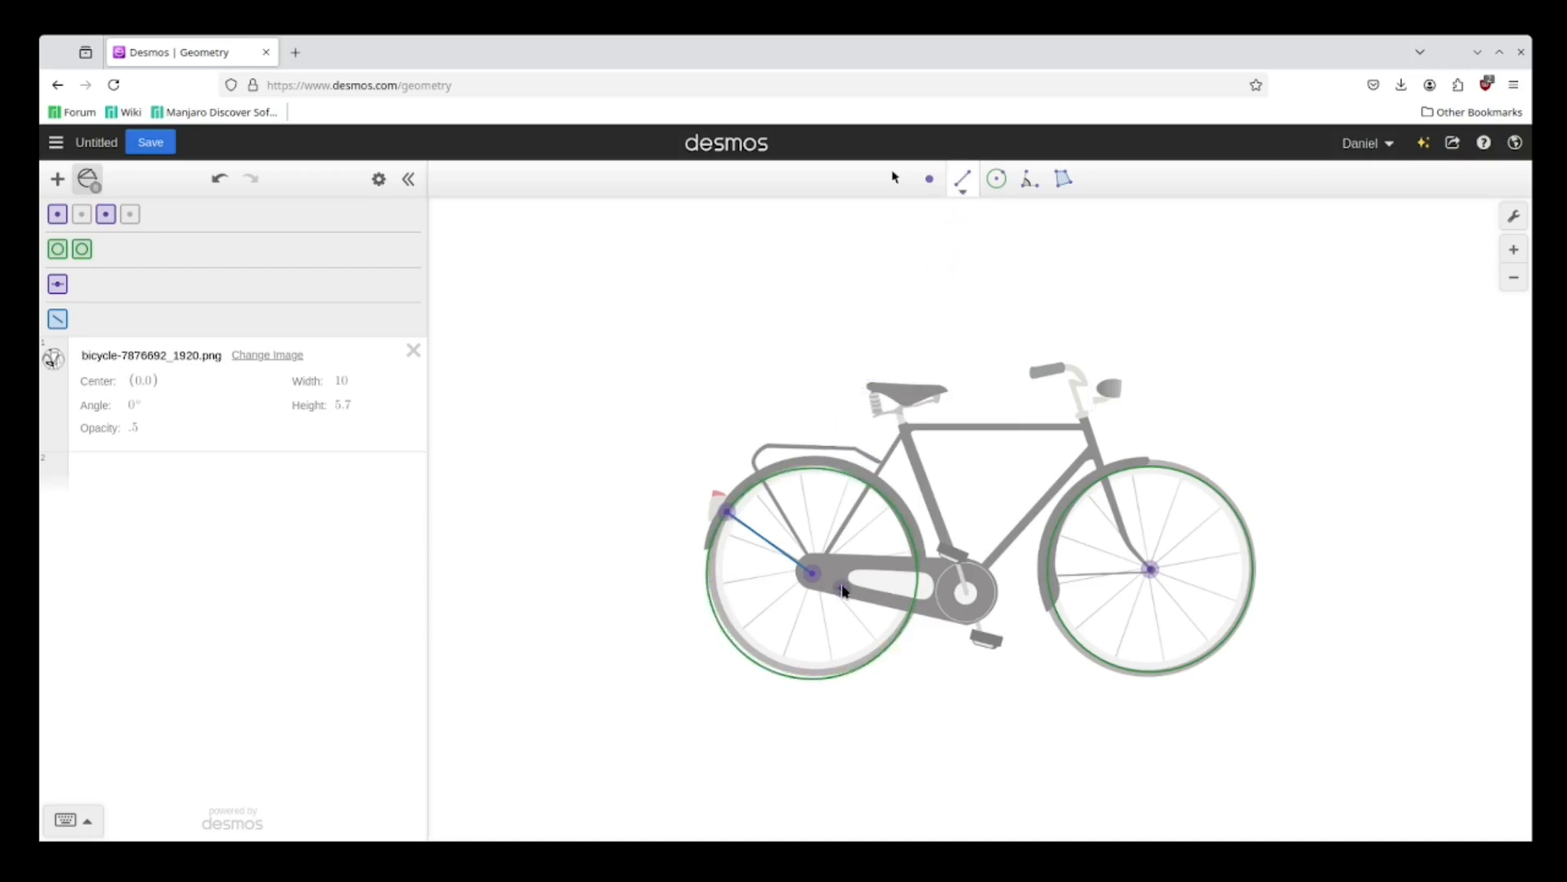
pyautogui.click(802, 584)
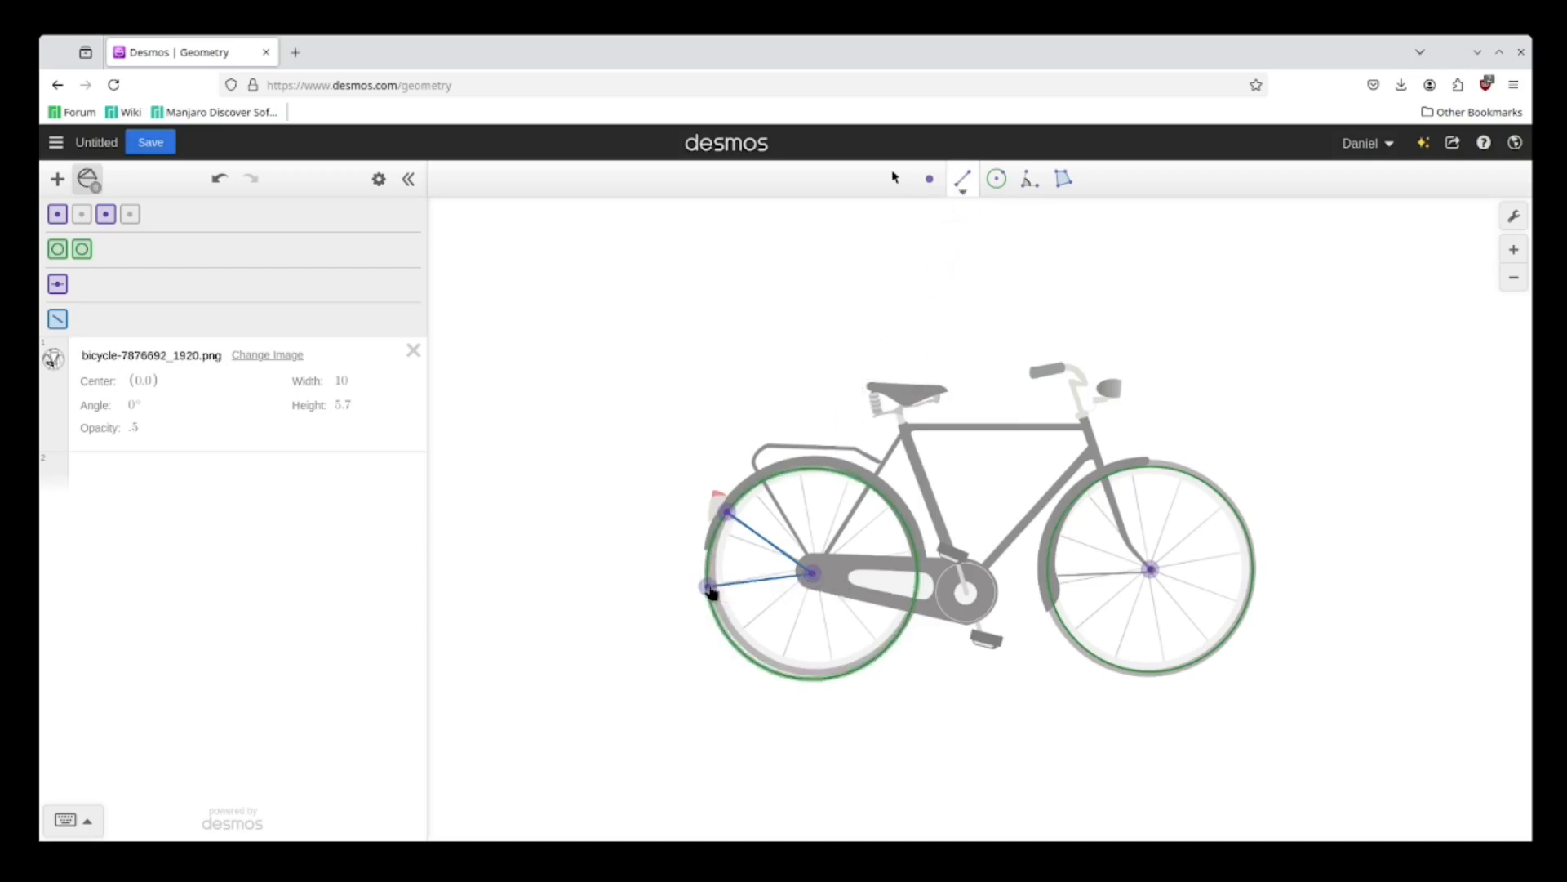
pyautogui.click(709, 588)
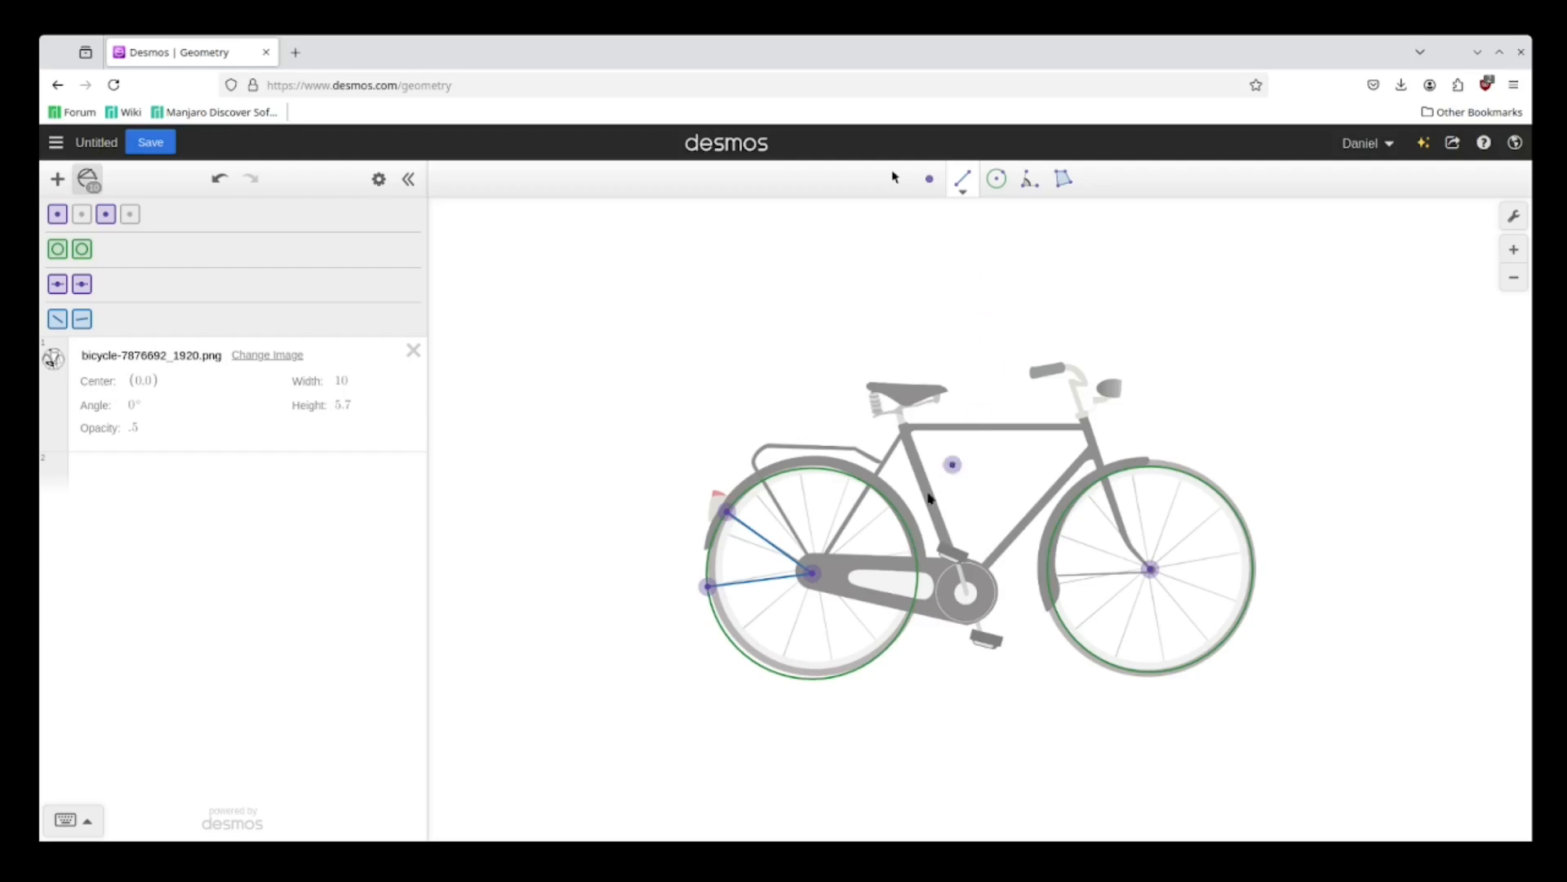
pyautogui.click(812, 573)
pyautogui.click(734, 643)
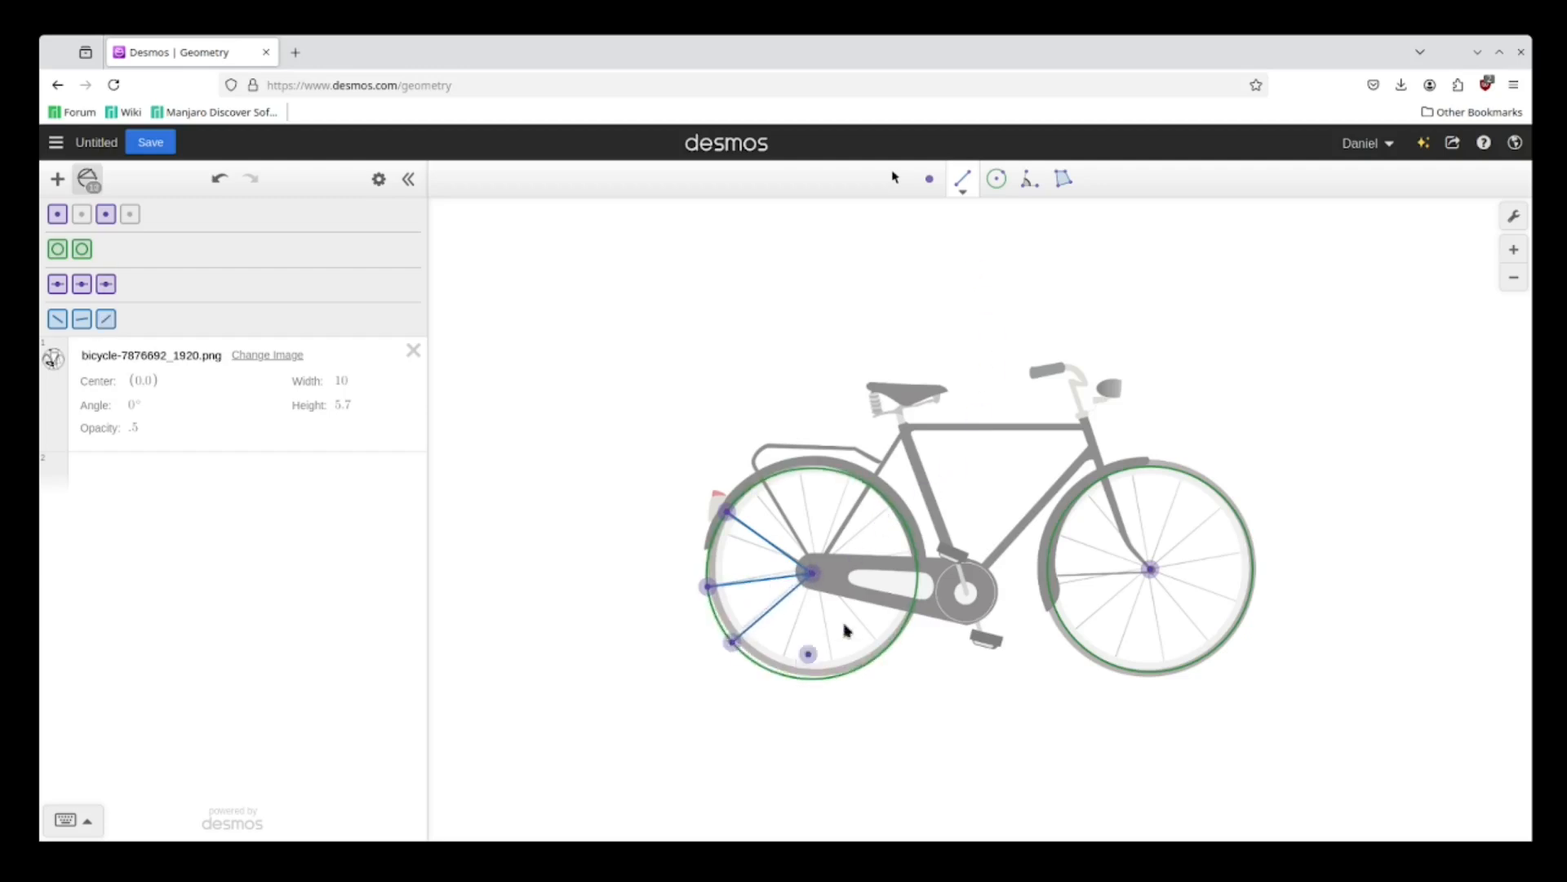
# Add four rear-wheel spokes from the hub: two to the bottom of the rim, one to the lower right and one to the upper right
pyautogui.click(812, 574)
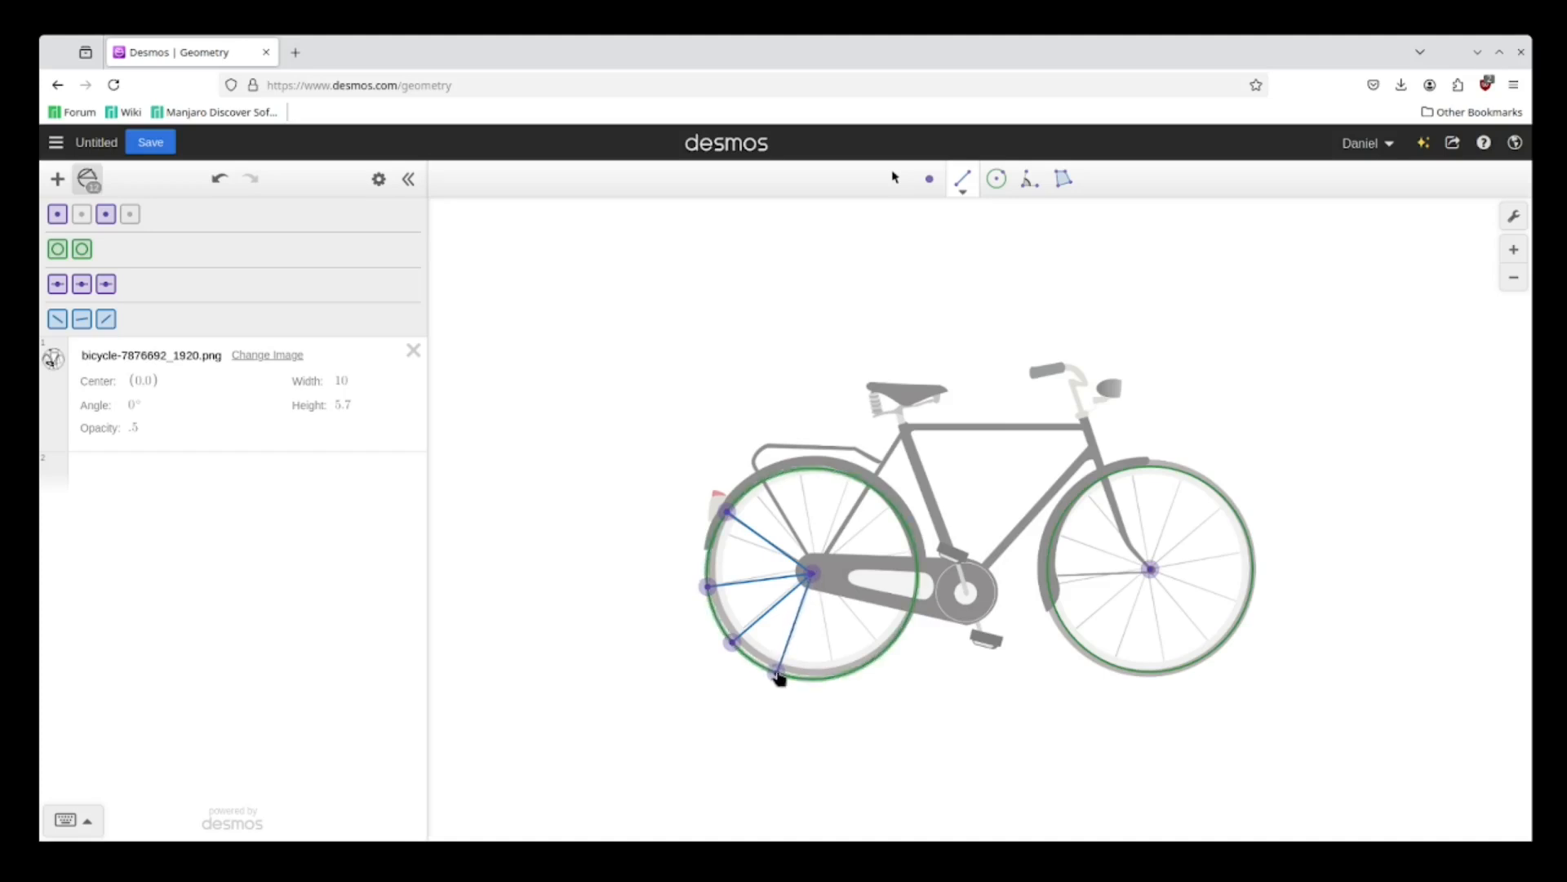
pyautogui.click(777, 673)
pyautogui.click(819, 577)
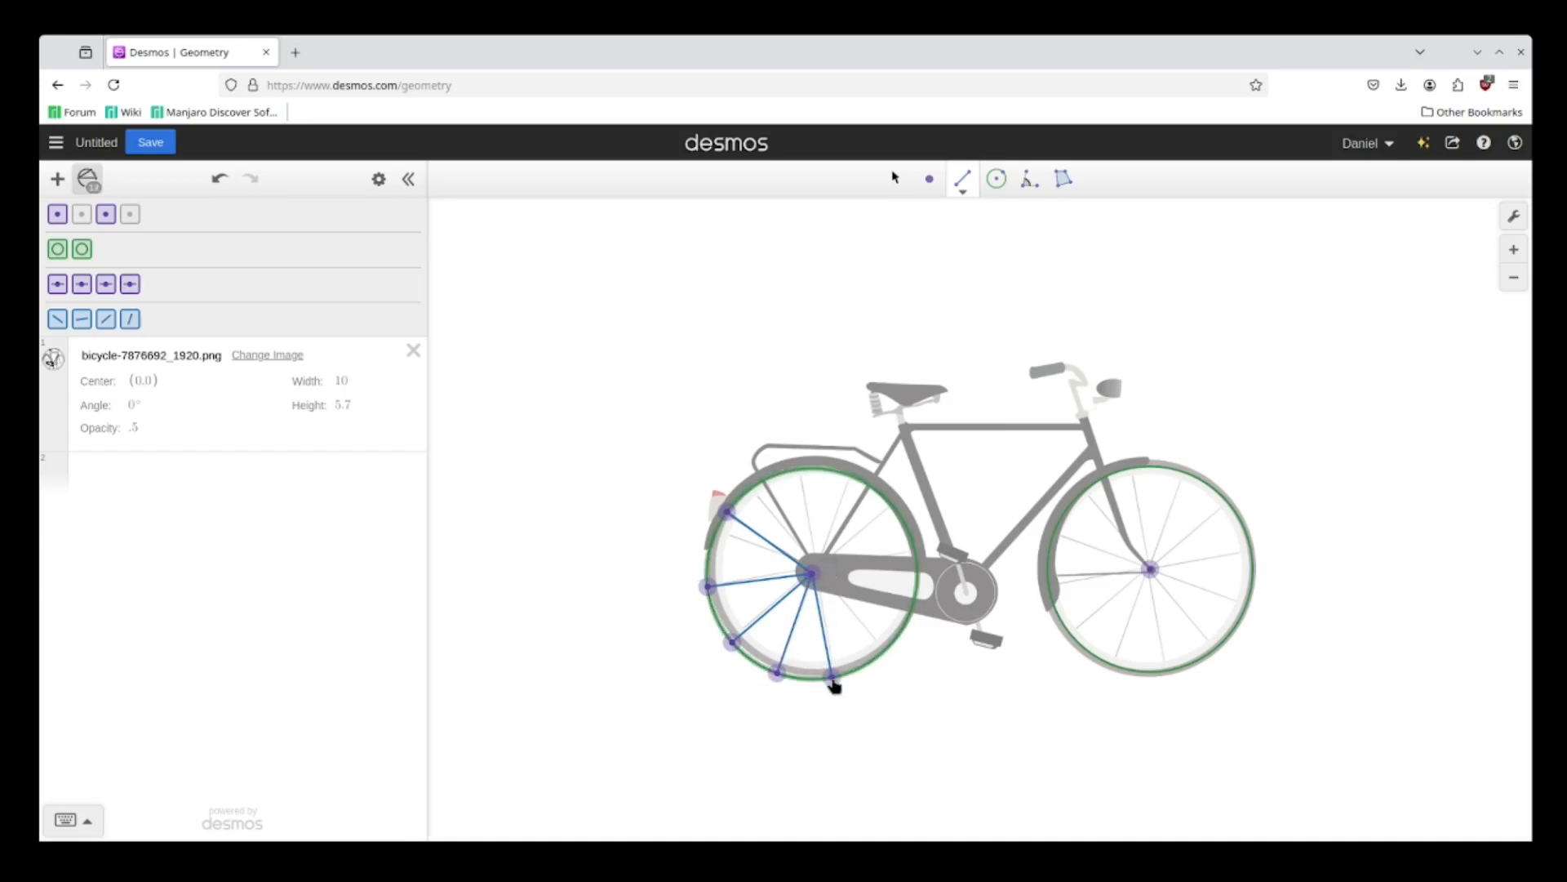
pyautogui.click(832, 677)
pyautogui.click(813, 575)
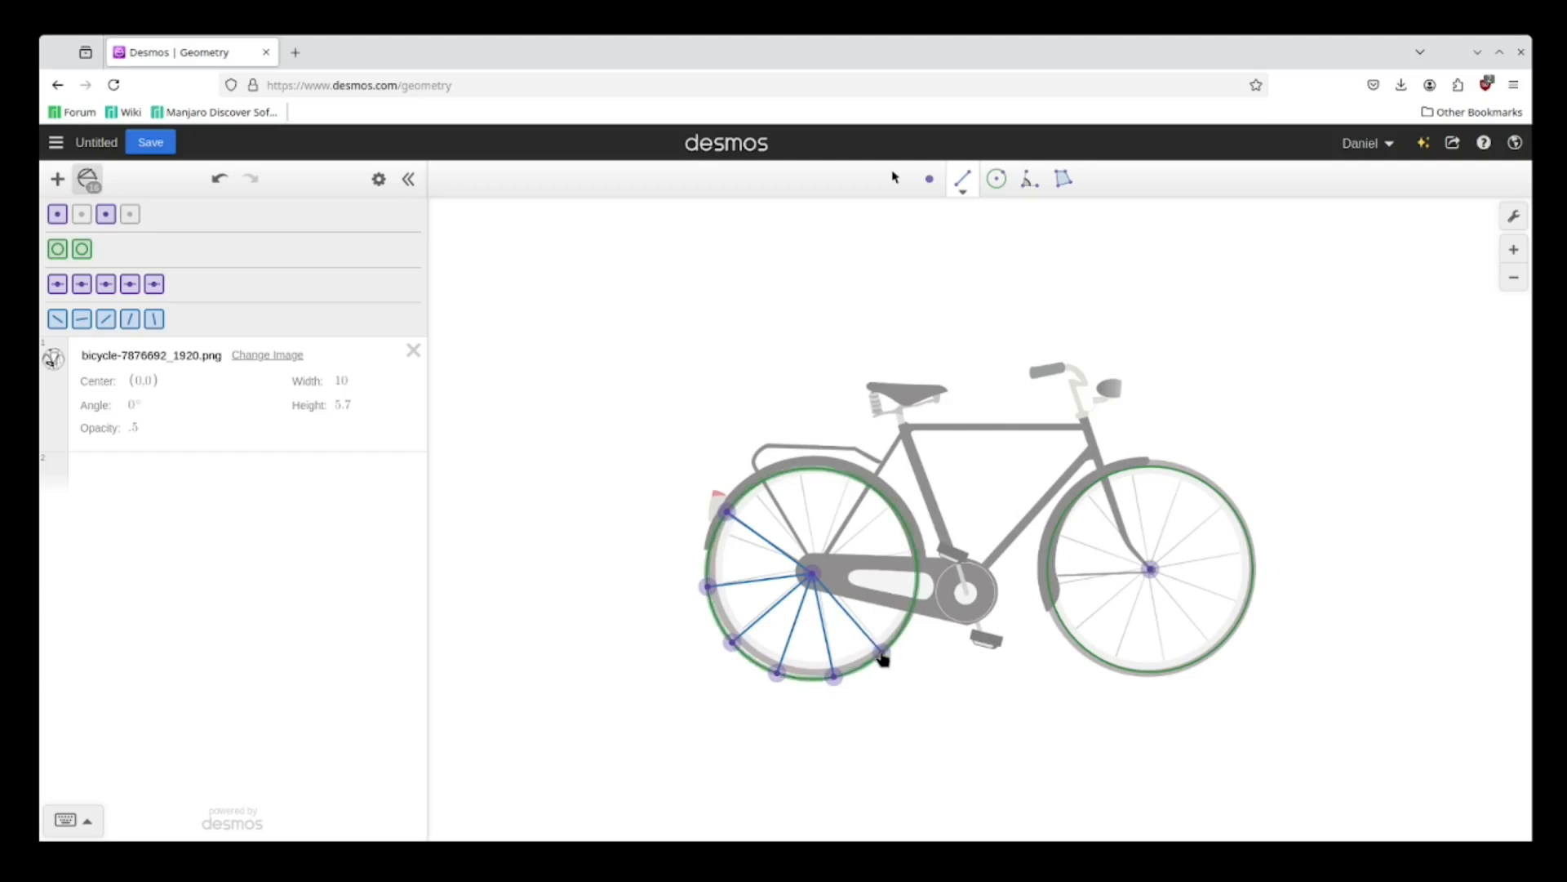
pyautogui.click(882, 652)
pyautogui.click(812, 571)
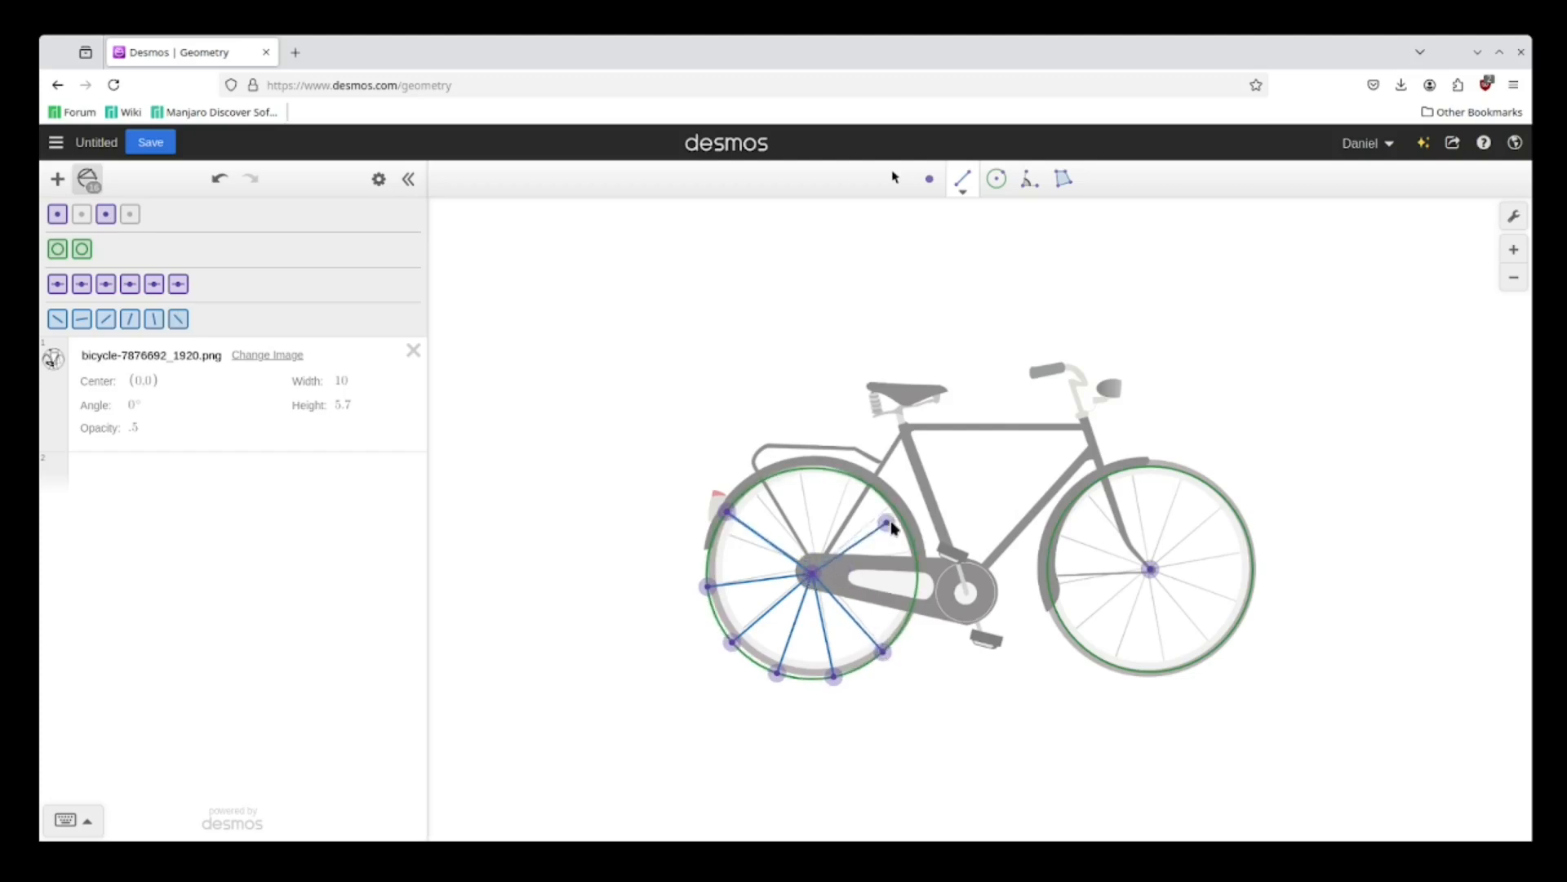
pyautogui.click(891, 507)
# Try to draw two spokes from the rear hub to the top of the rim, and undo both
pyautogui.click(812, 573)
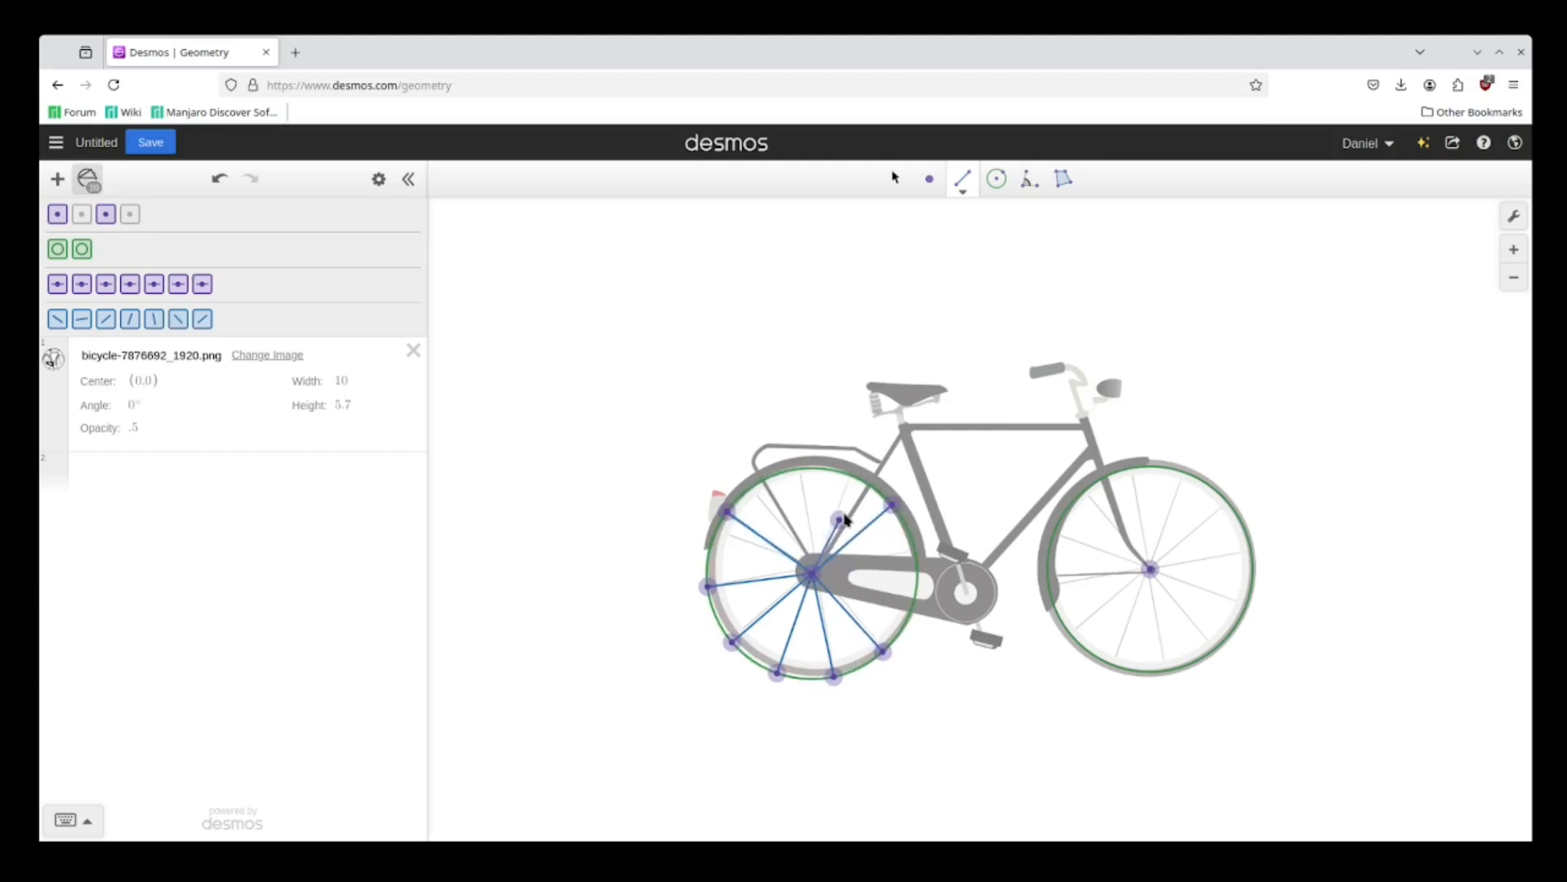
pyautogui.click(851, 476)
pyautogui.click(812, 572)
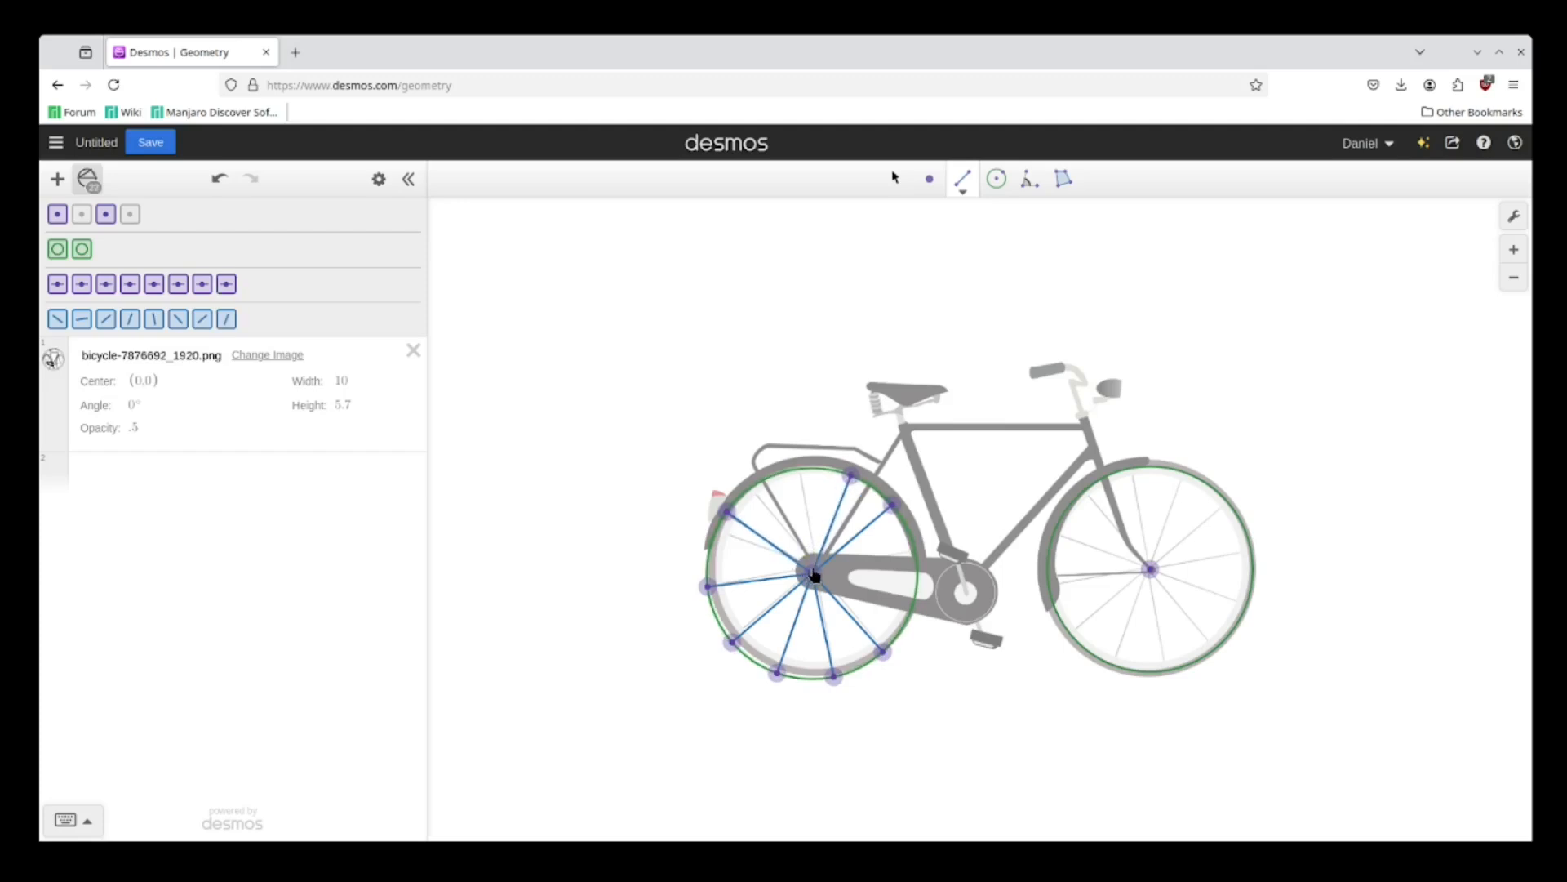
pyautogui.click(800, 471)
pyautogui.click(812, 572)
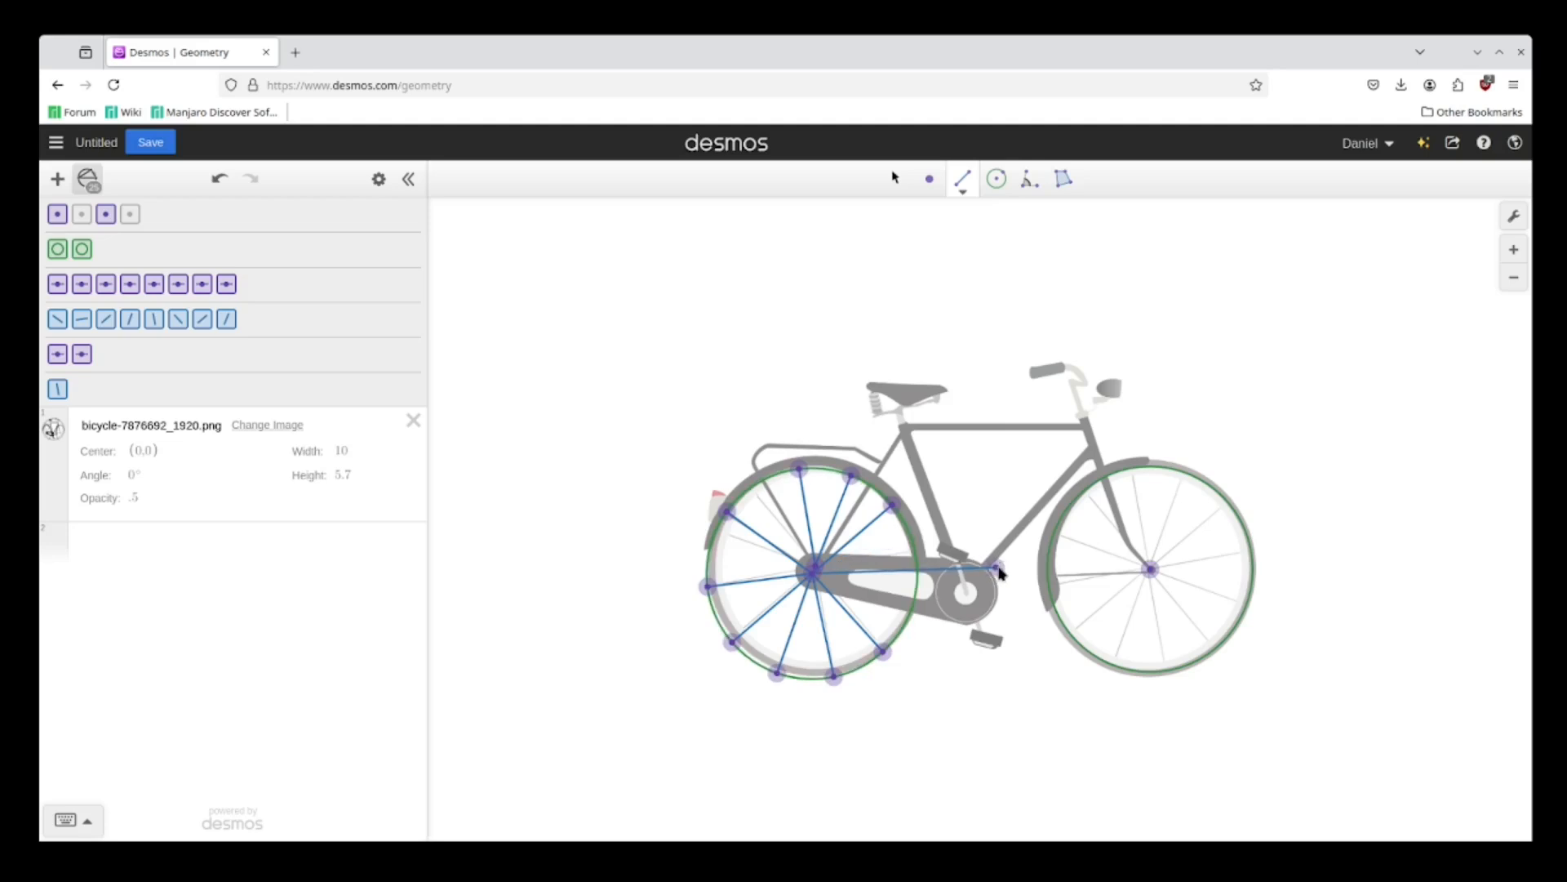
pyautogui.hotkey('ctrl', 'z')
pyautogui.hotkey('ctrl', 'z')
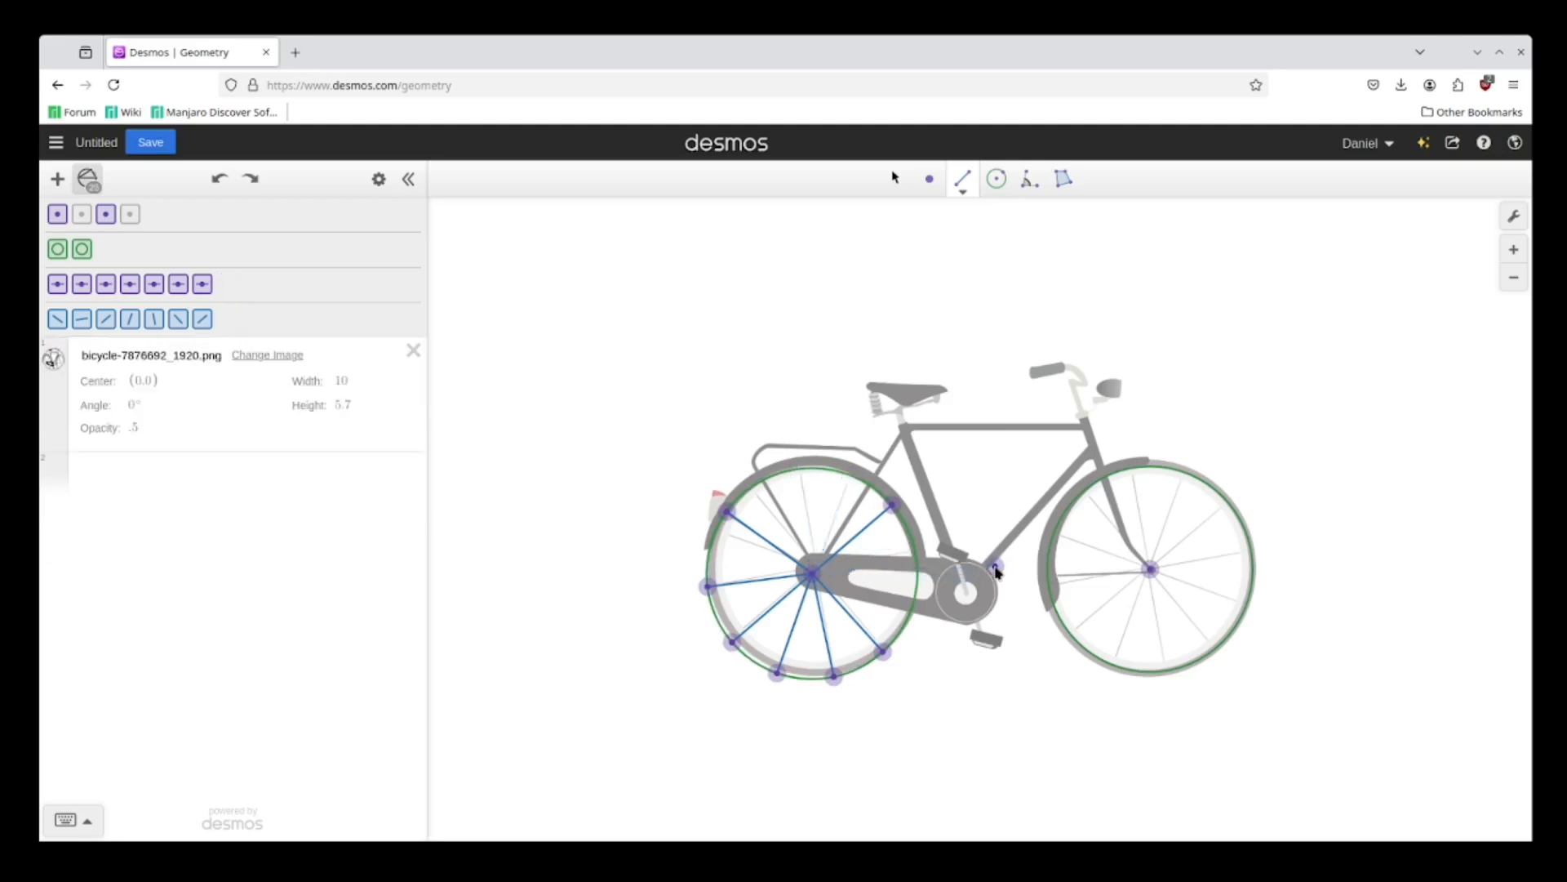
# Draw three spokes from the rear hub point to the top of the rim, working counterclockwise from the spoke at upper right
pyautogui.click(812, 572)
pyautogui.click(853, 478)
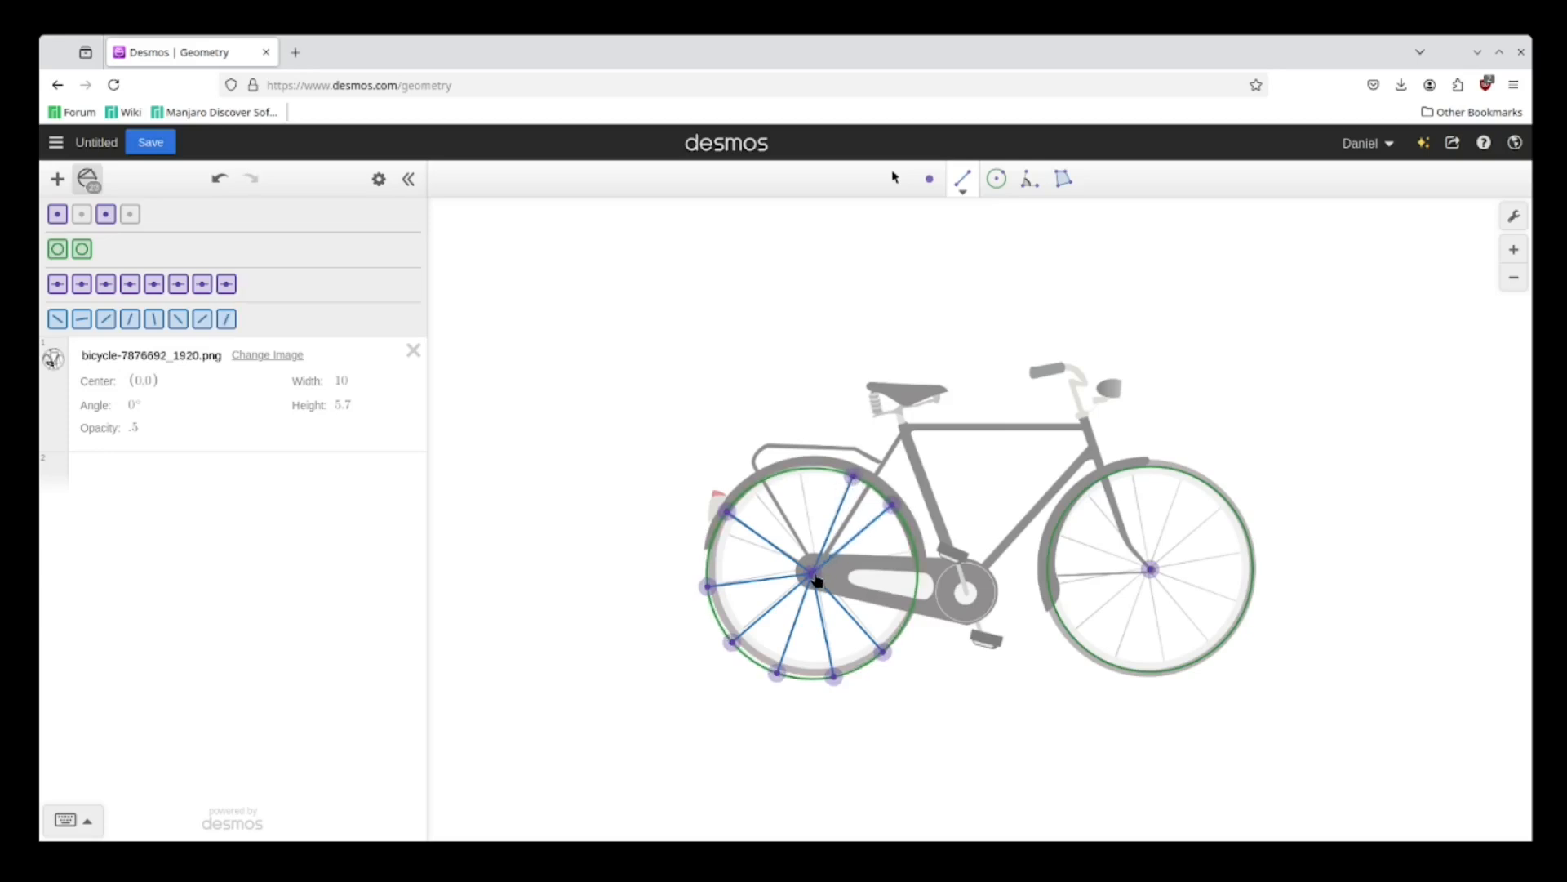
pyautogui.click(813, 574)
pyautogui.click(800, 474)
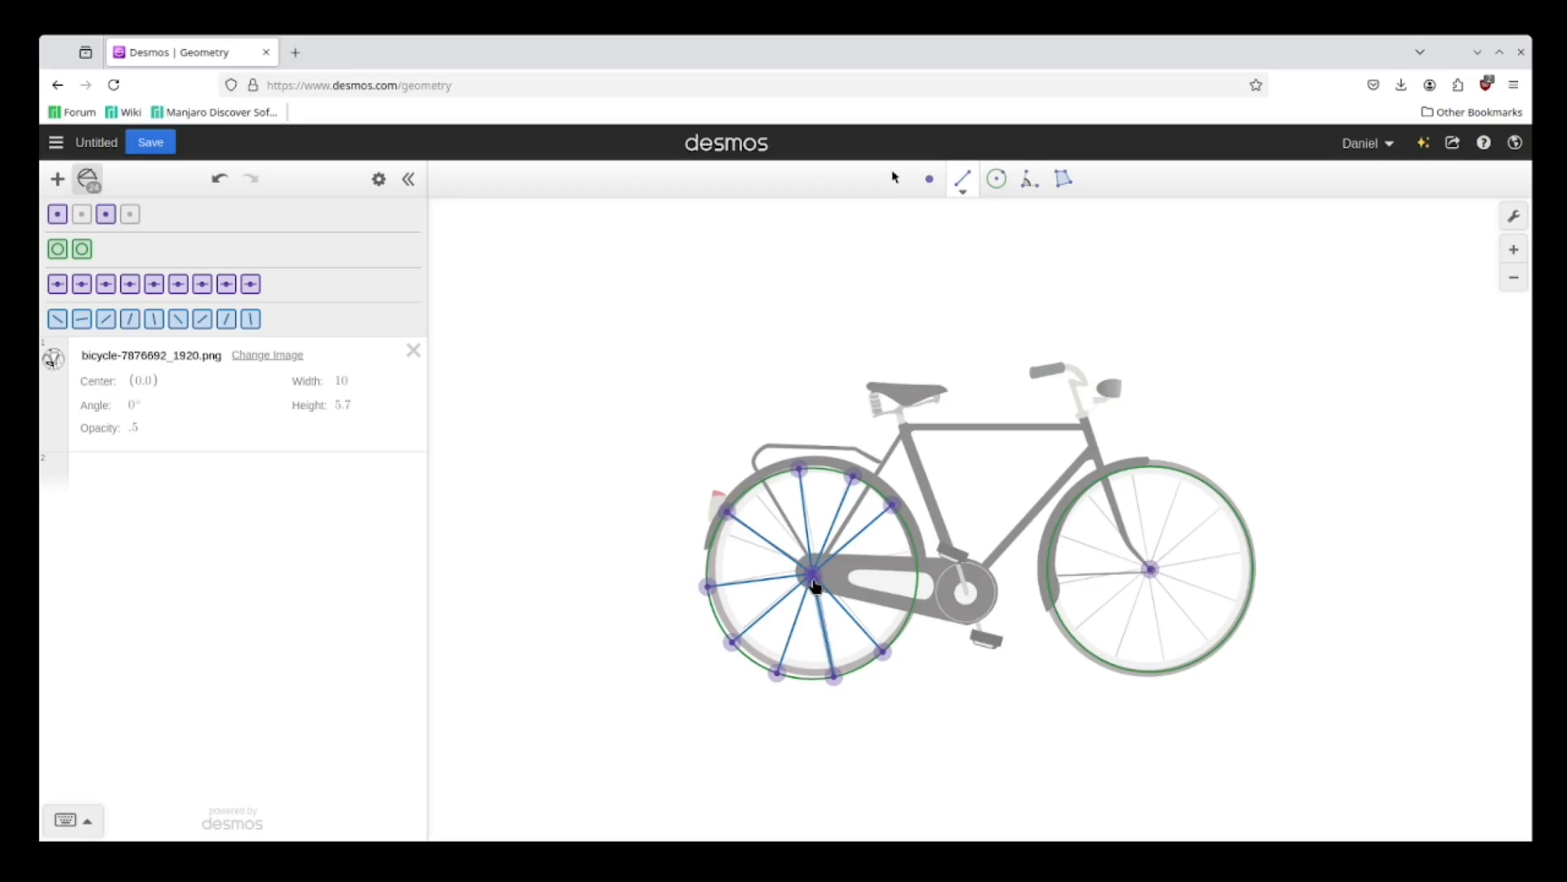
pyautogui.click(812, 576)
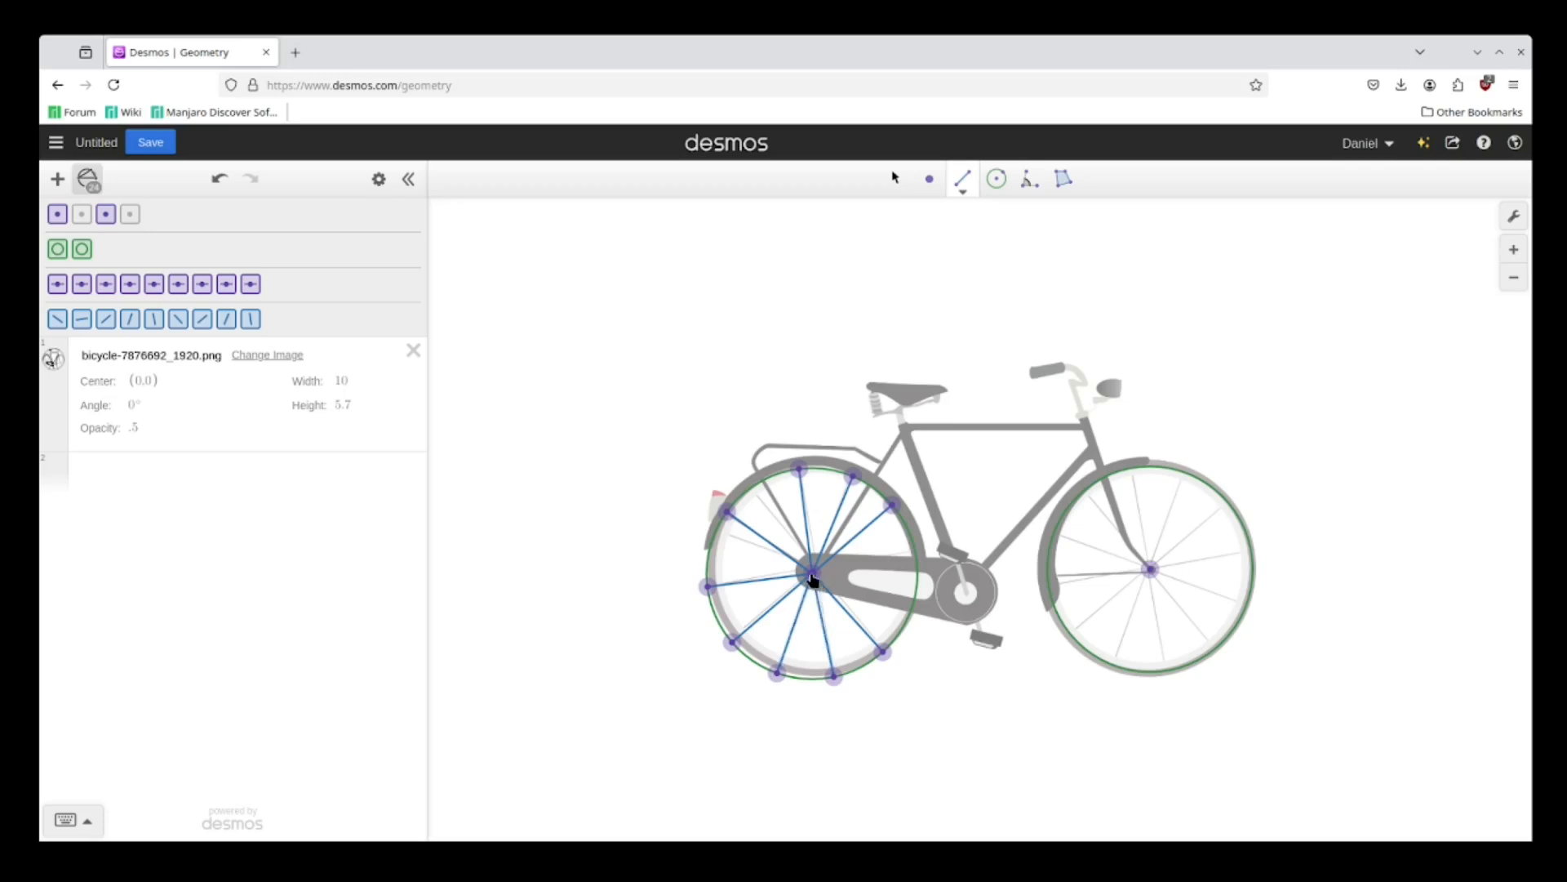
pyautogui.click(758, 488)
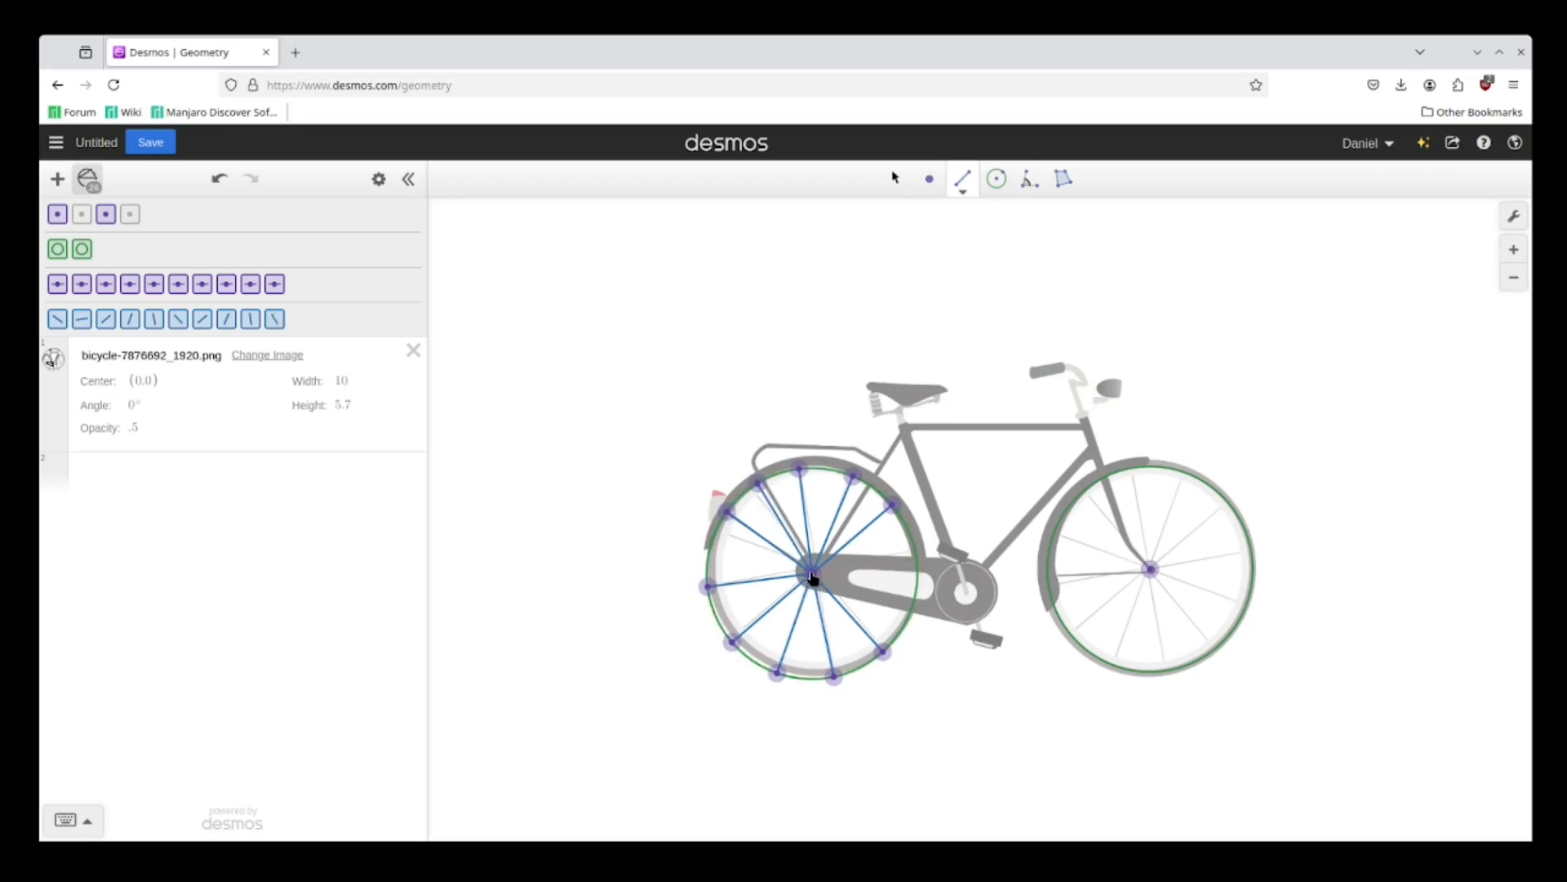
# Draw the last two rear-wheel spokes from the hub to the right side of the rim, above and below the chain guard
pyautogui.click(812, 576)
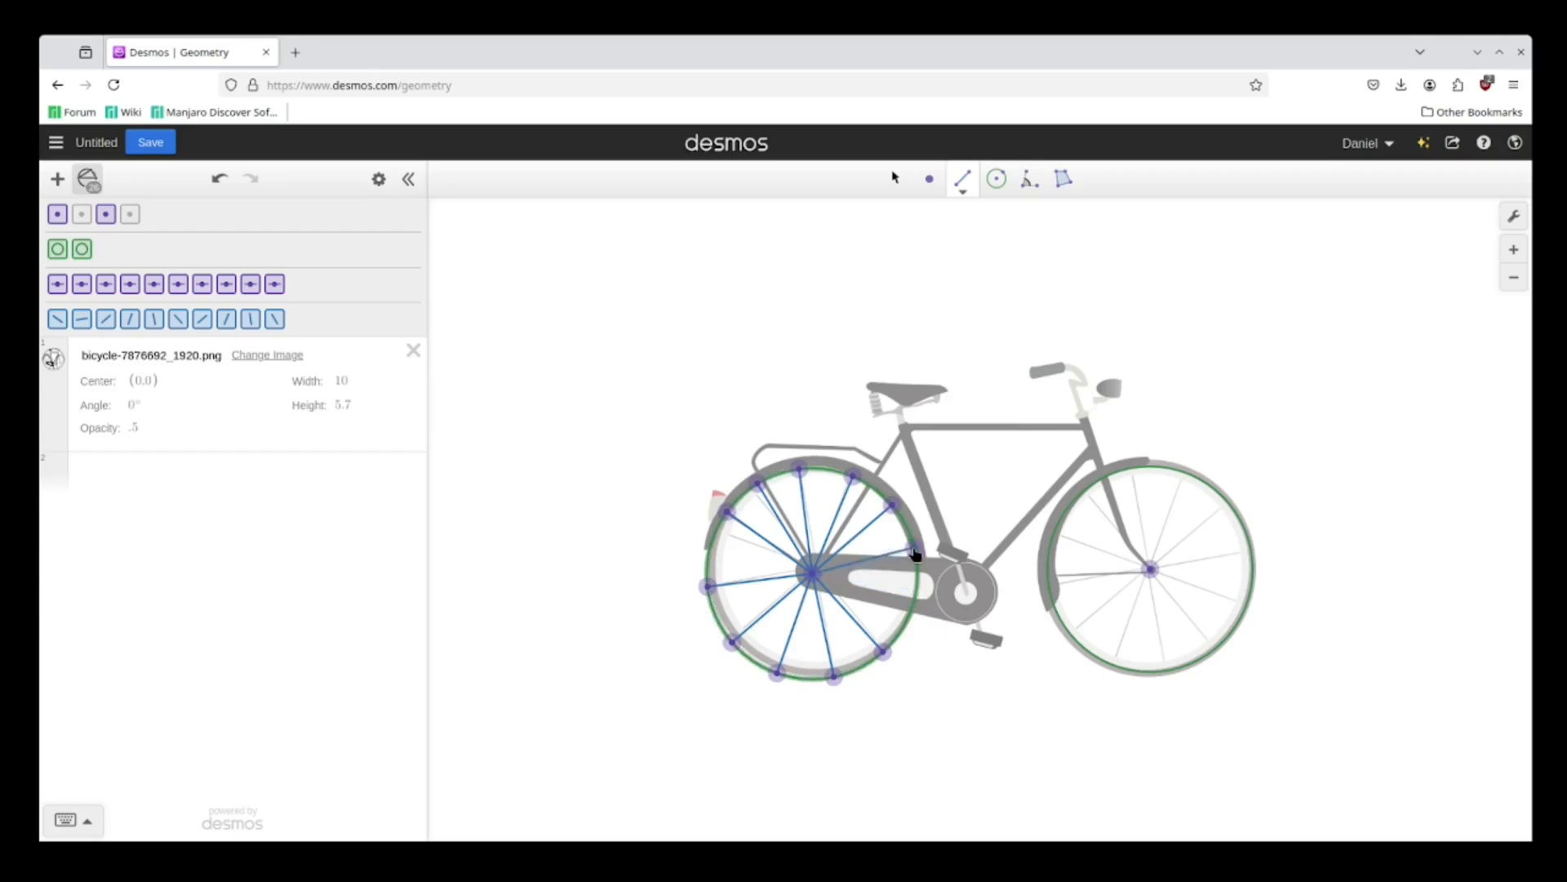
pyautogui.click(915, 555)
pyautogui.click(819, 575)
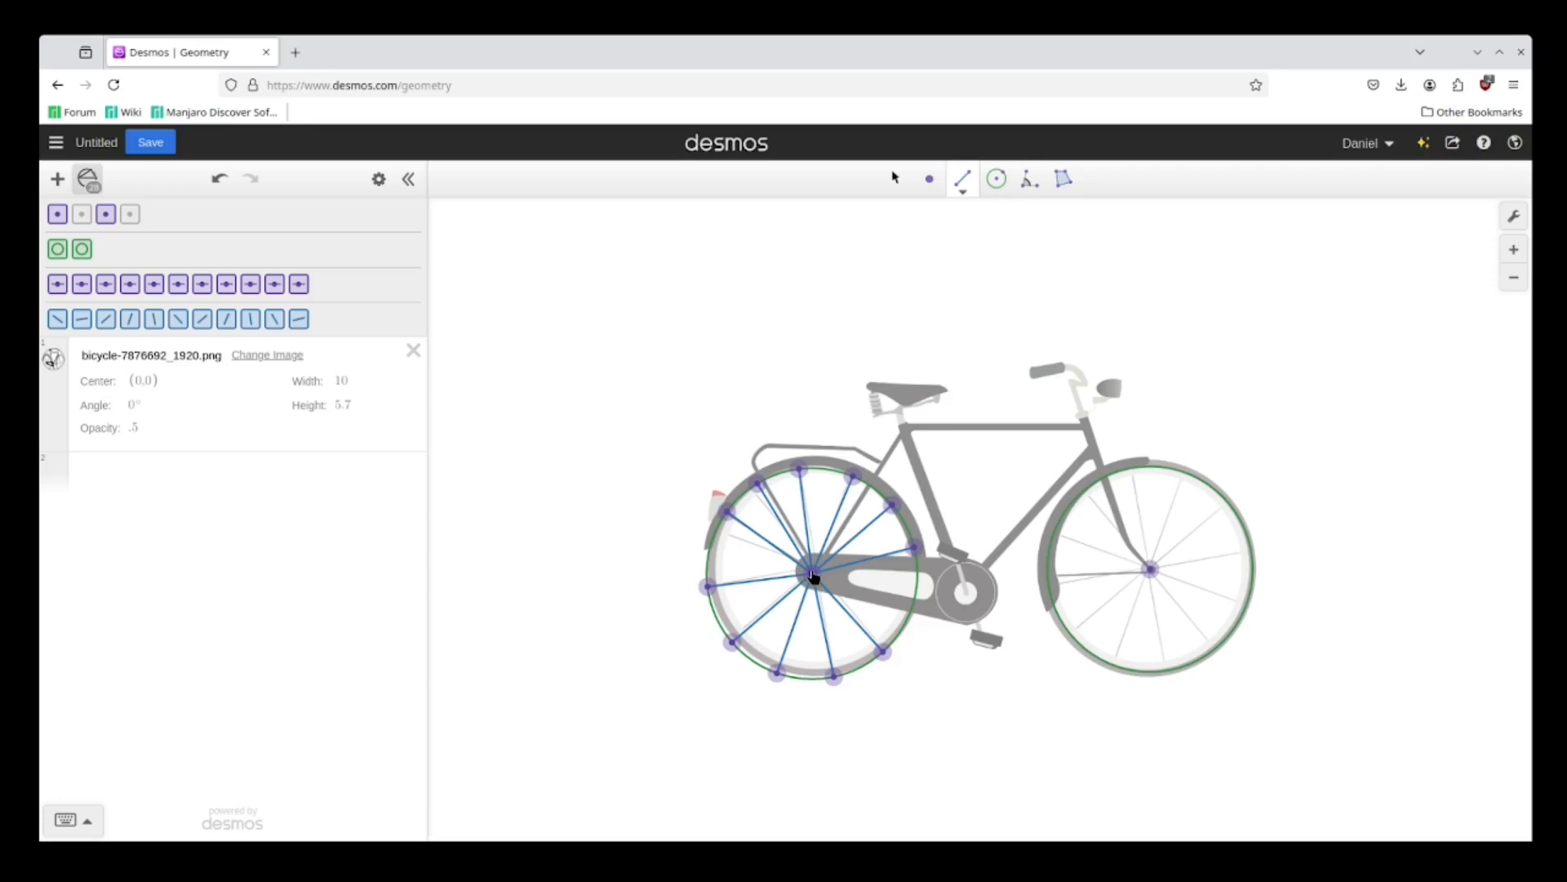
pyautogui.click(906, 609)
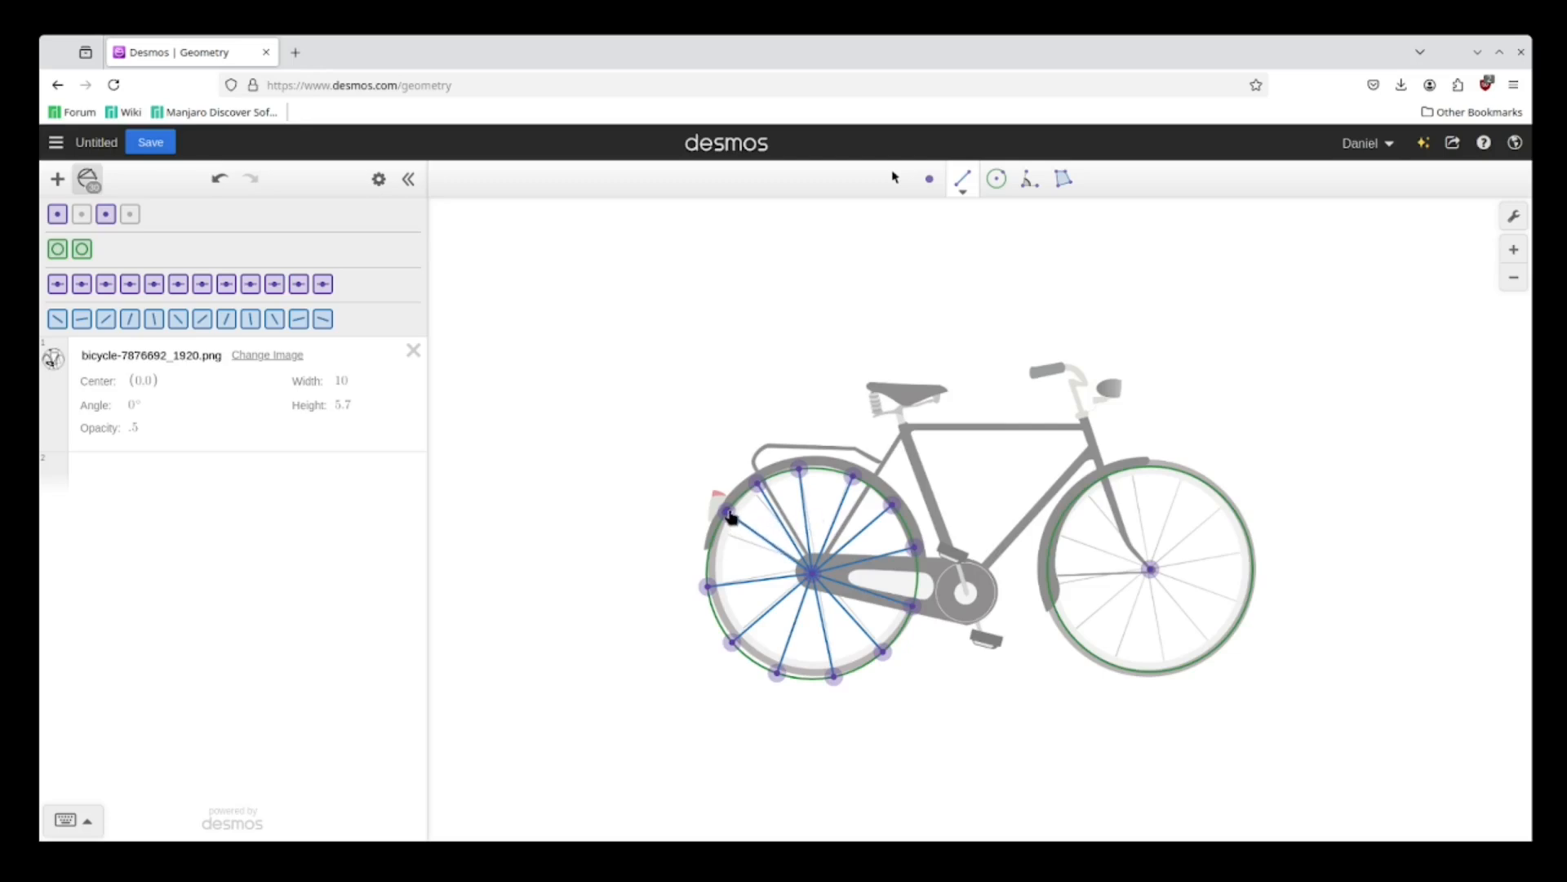
pyautogui.press('Escape')
# Draw three line-segment spokes from the front wheel's hub to the upper-right part of its circle, tracing the image's spokes
pyautogui.click(1151, 569)
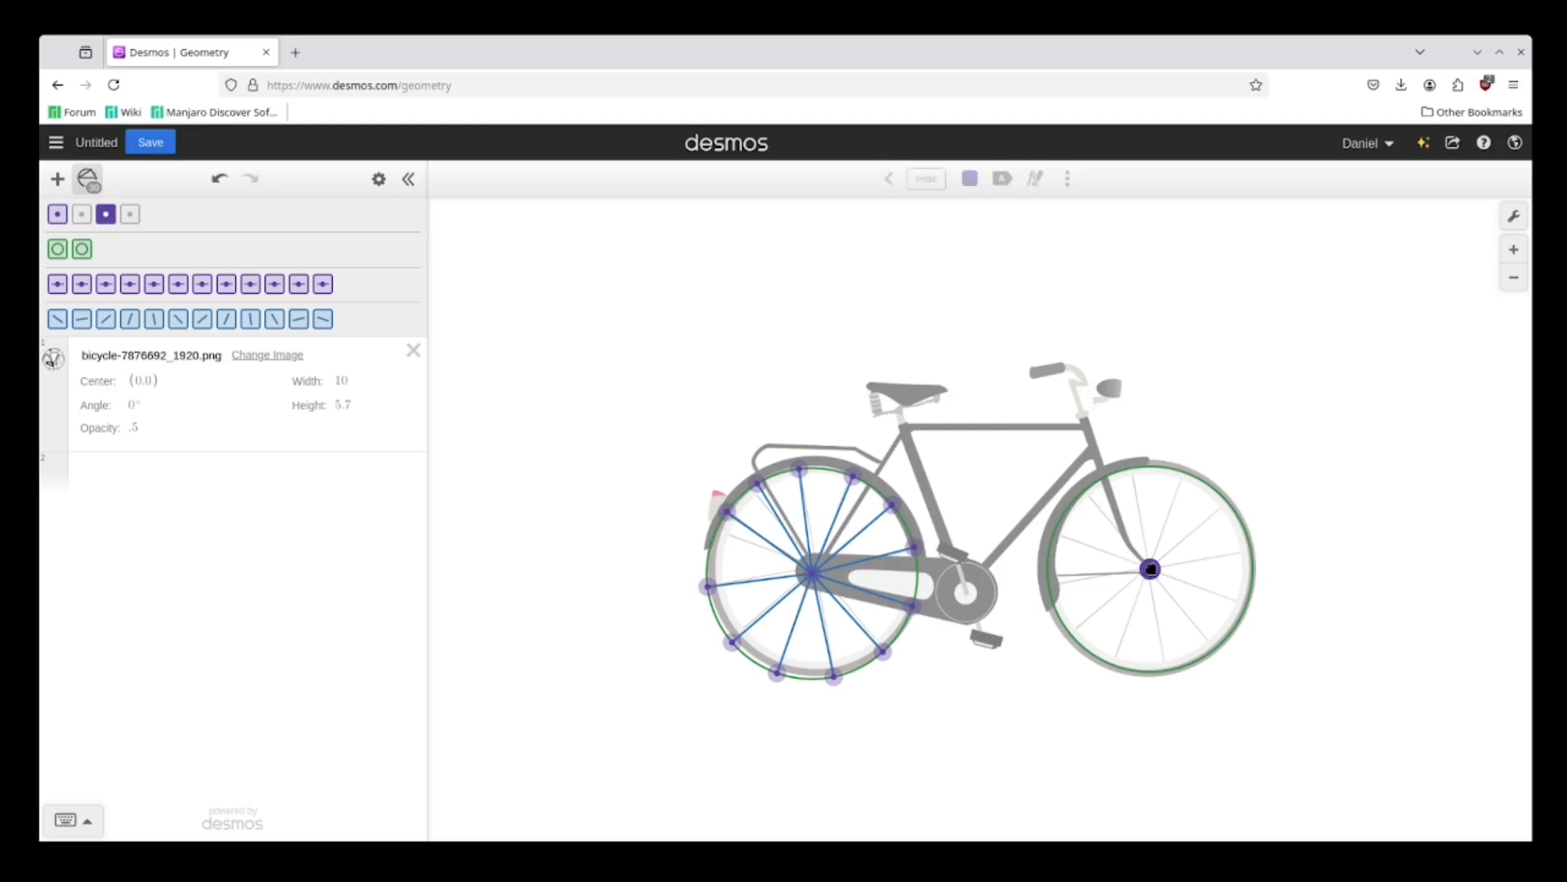
pyautogui.press('Escape')
pyautogui.click(956, 185)
pyautogui.click(1159, 556)
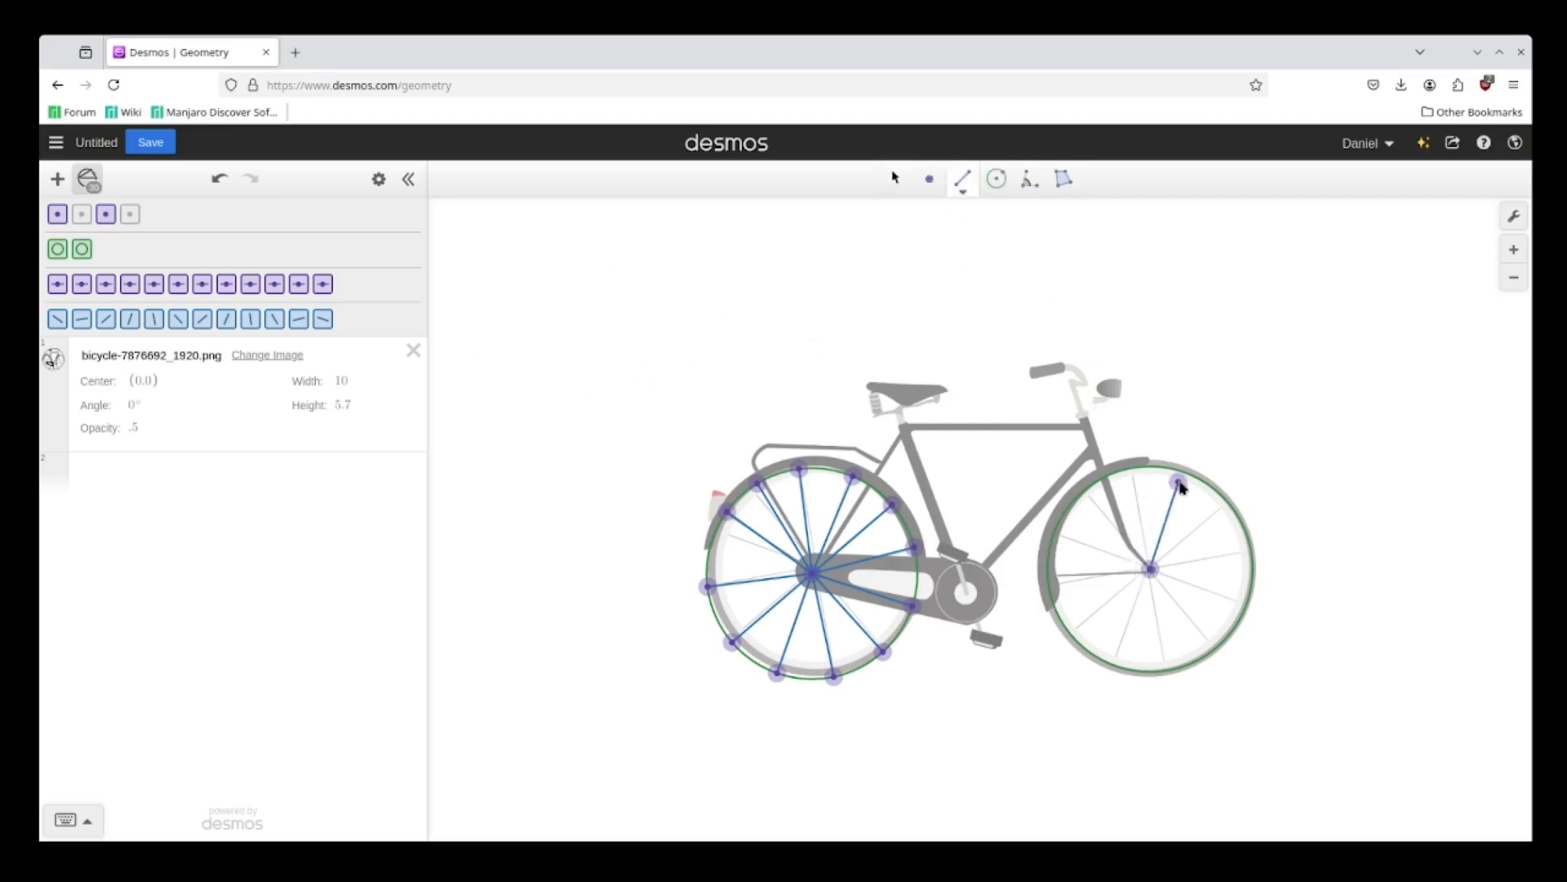
pyautogui.click(1181, 473)
pyautogui.click(1227, 499)
pyautogui.click(1157, 571)
pyautogui.click(1250, 546)
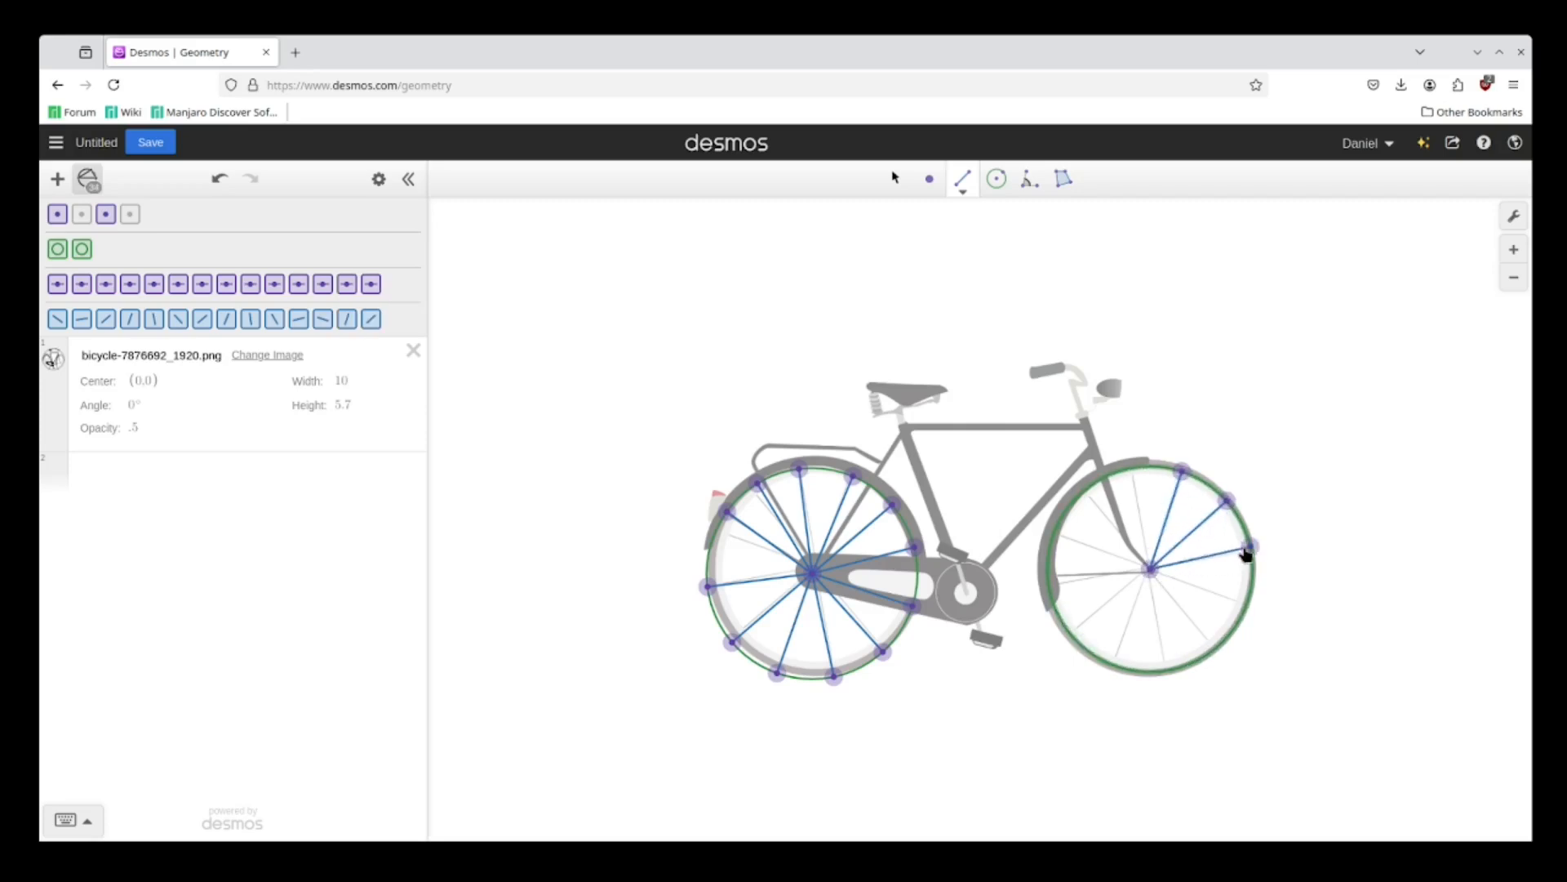
# Draw three line-segment spokes from the front hub to the lower-right and bottom parts of its circle, tracing the image's spokes clockwise
pyautogui.click(1162, 576)
pyautogui.click(1246, 605)
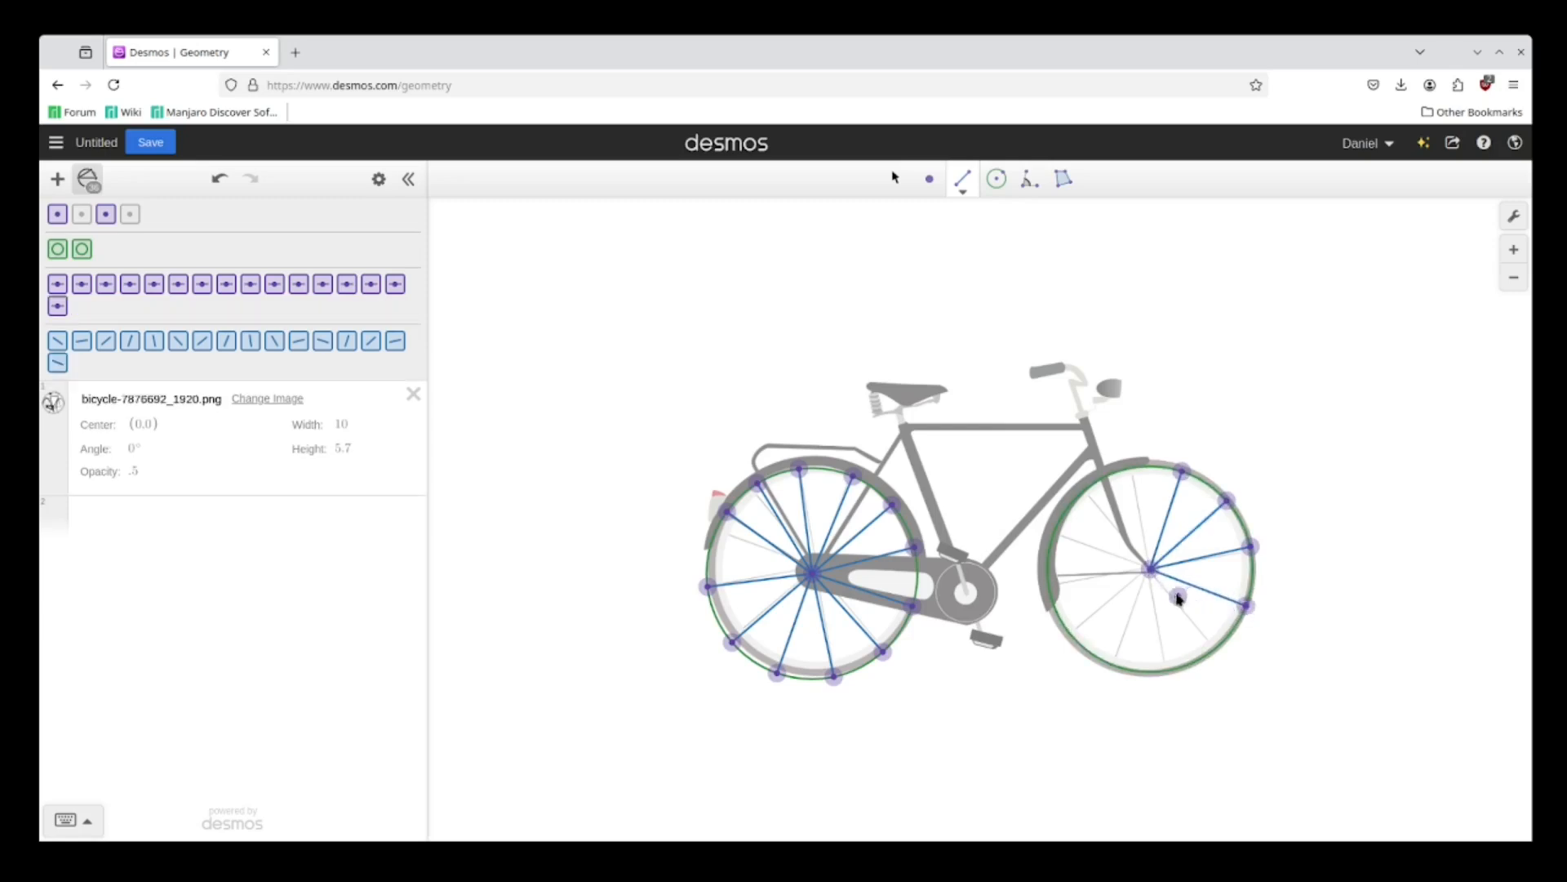
pyautogui.click(1152, 584)
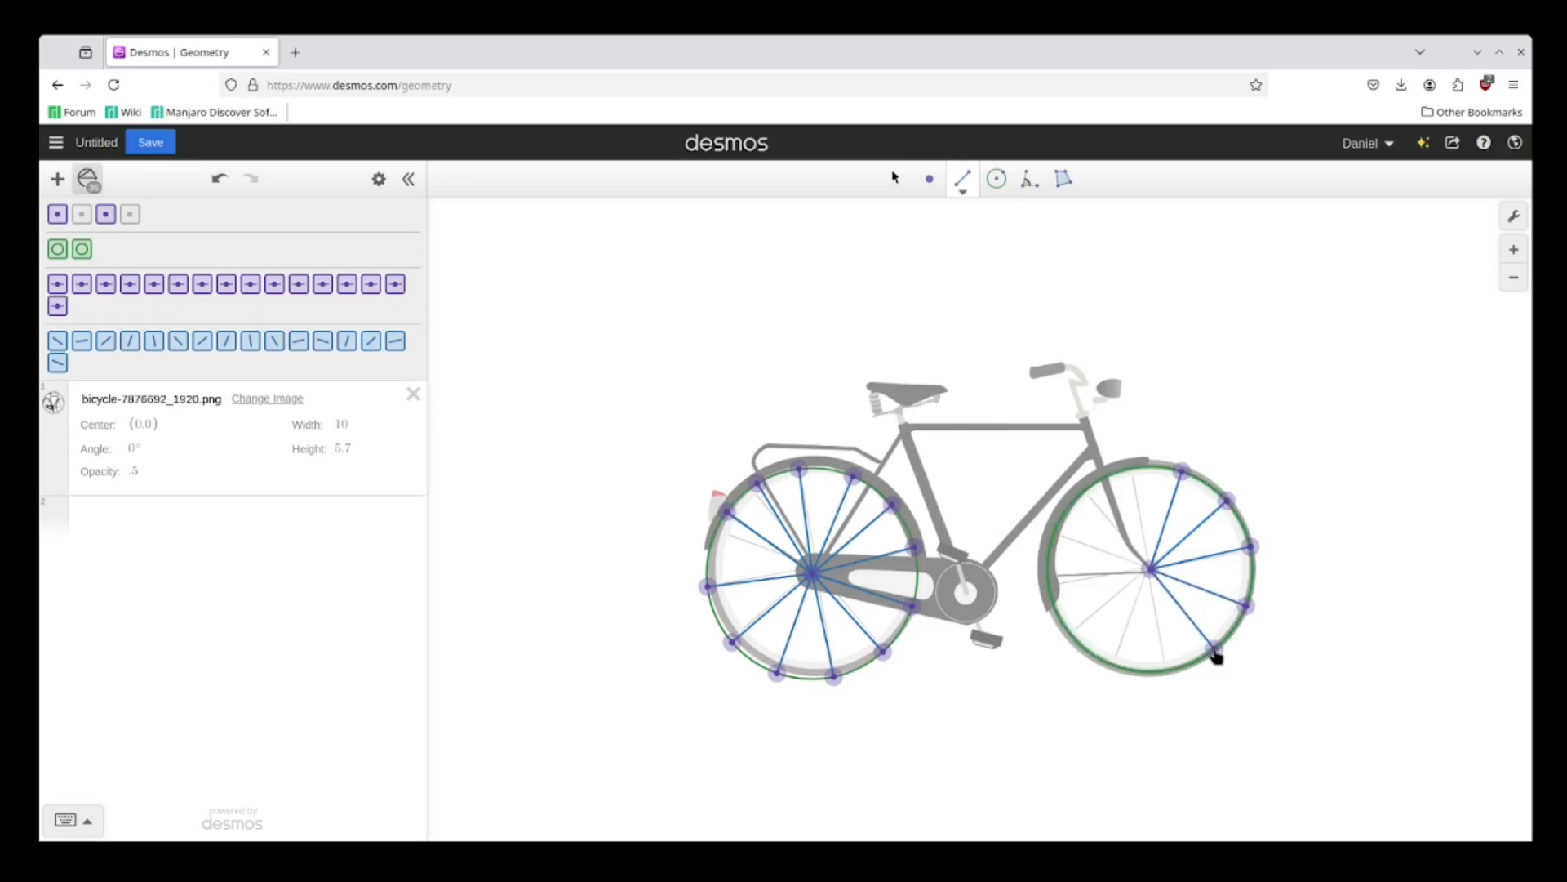
pyautogui.click(1215, 648)
pyautogui.click(1151, 573)
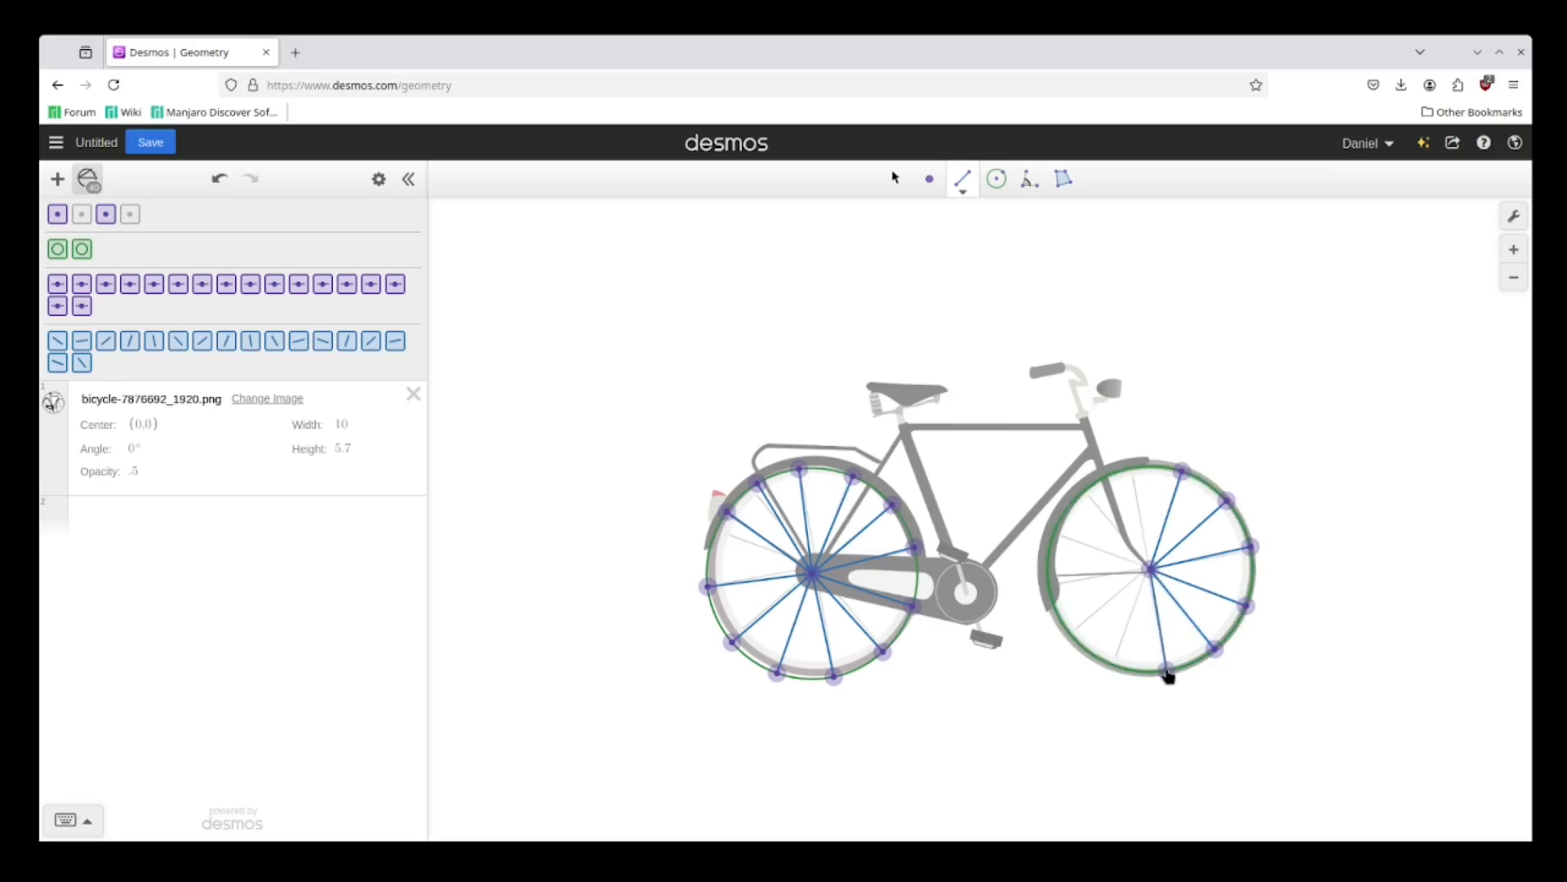
pyautogui.click(1167, 670)
# Draw three more front-wheel spokes from the hub to the lower-left part of the circle, ending just below hub level
pyautogui.click(1150, 570)
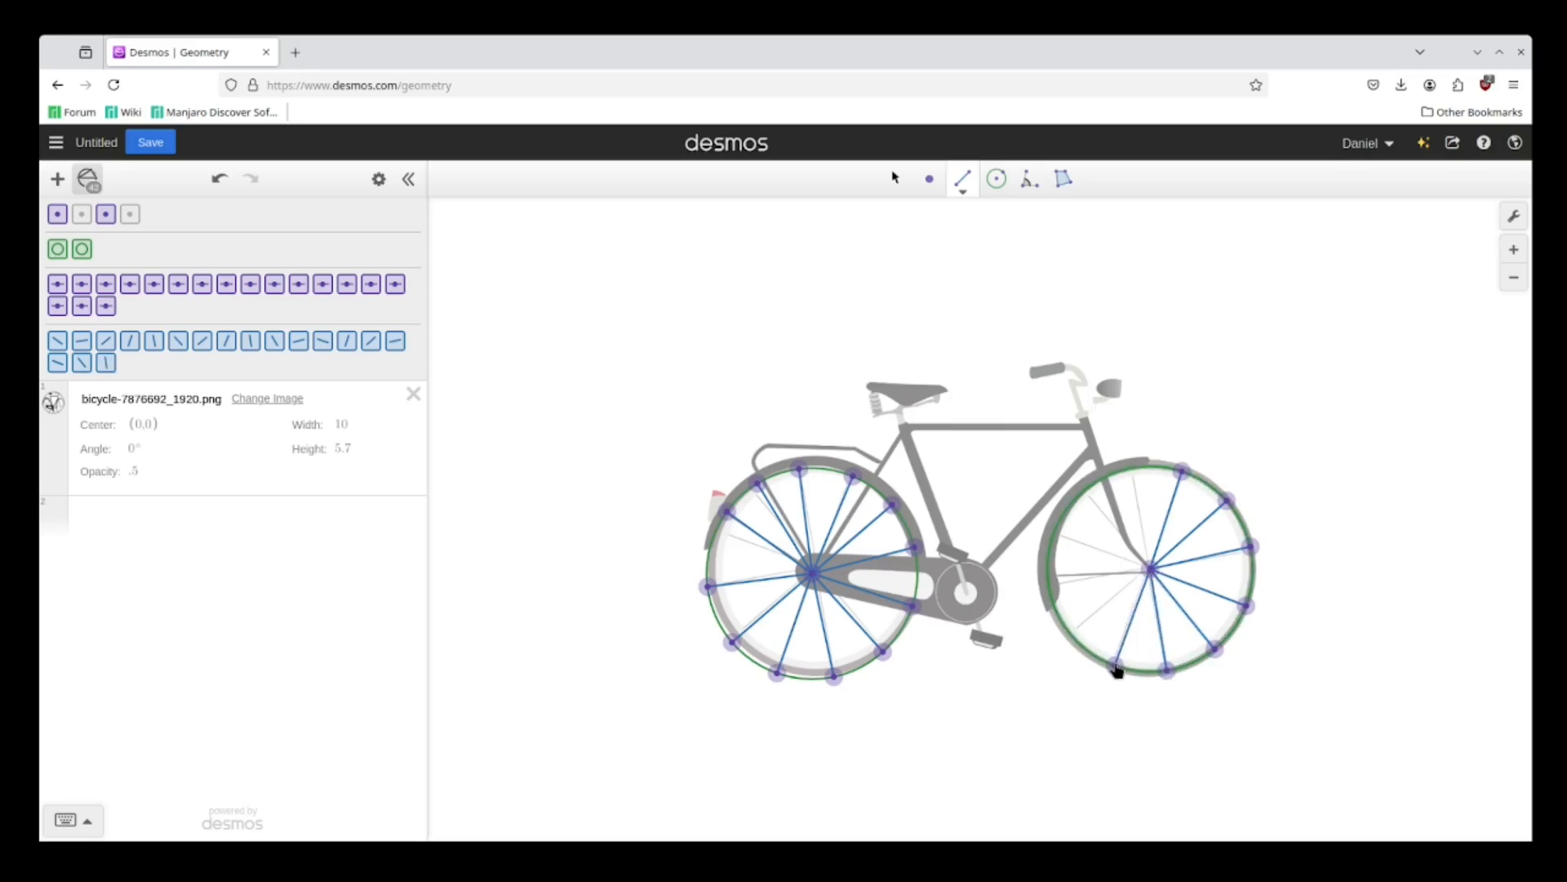
pyautogui.click(1116, 665)
pyautogui.click(1147, 571)
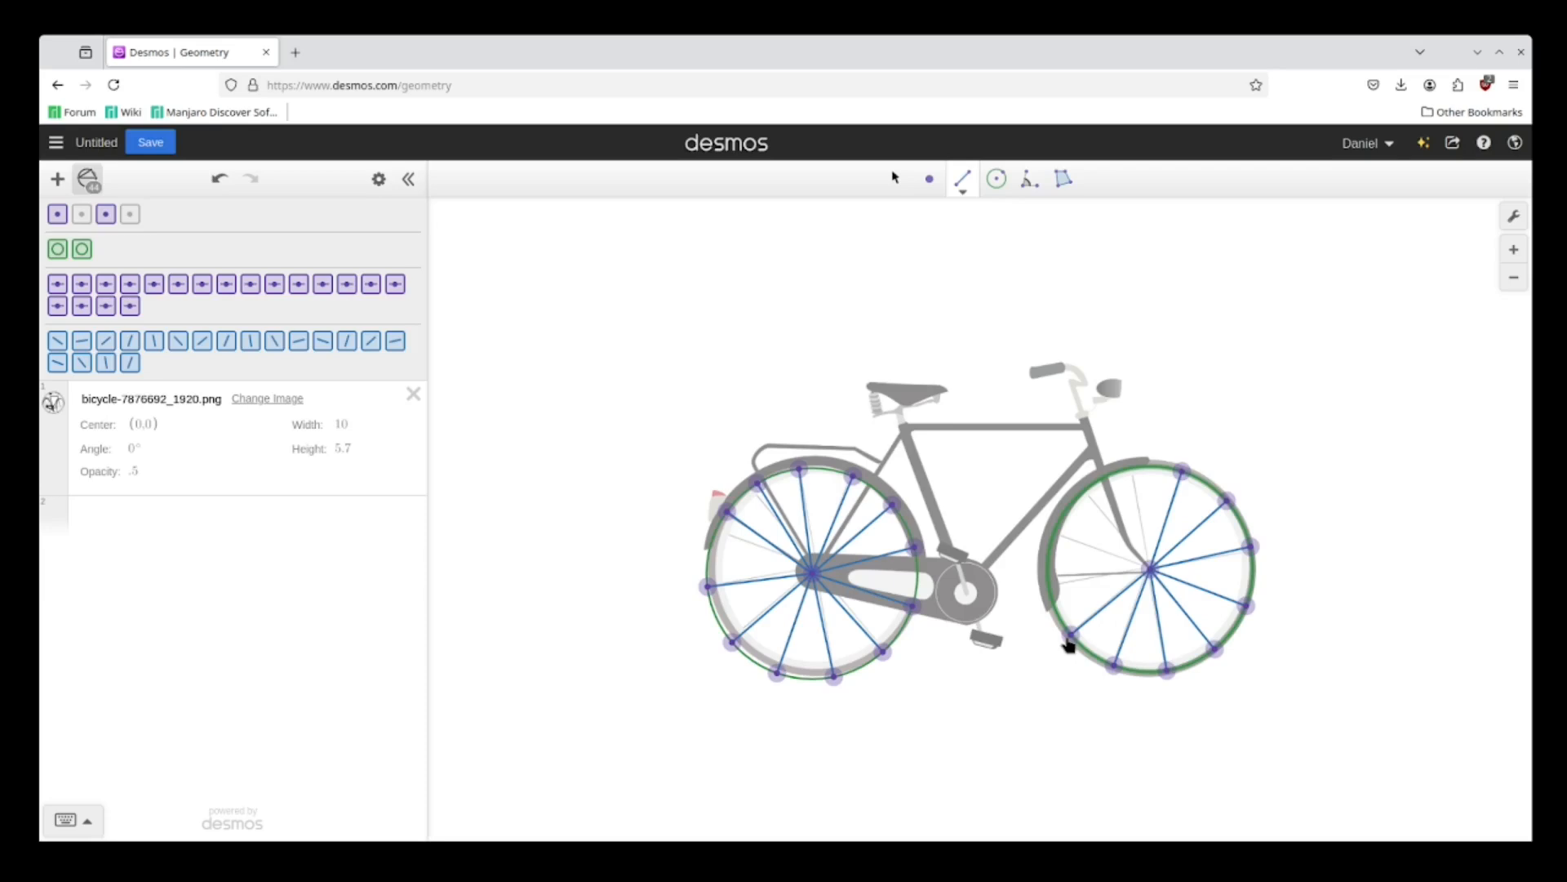
pyautogui.click(1071, 634)
pyautogui.click(1151, 573)
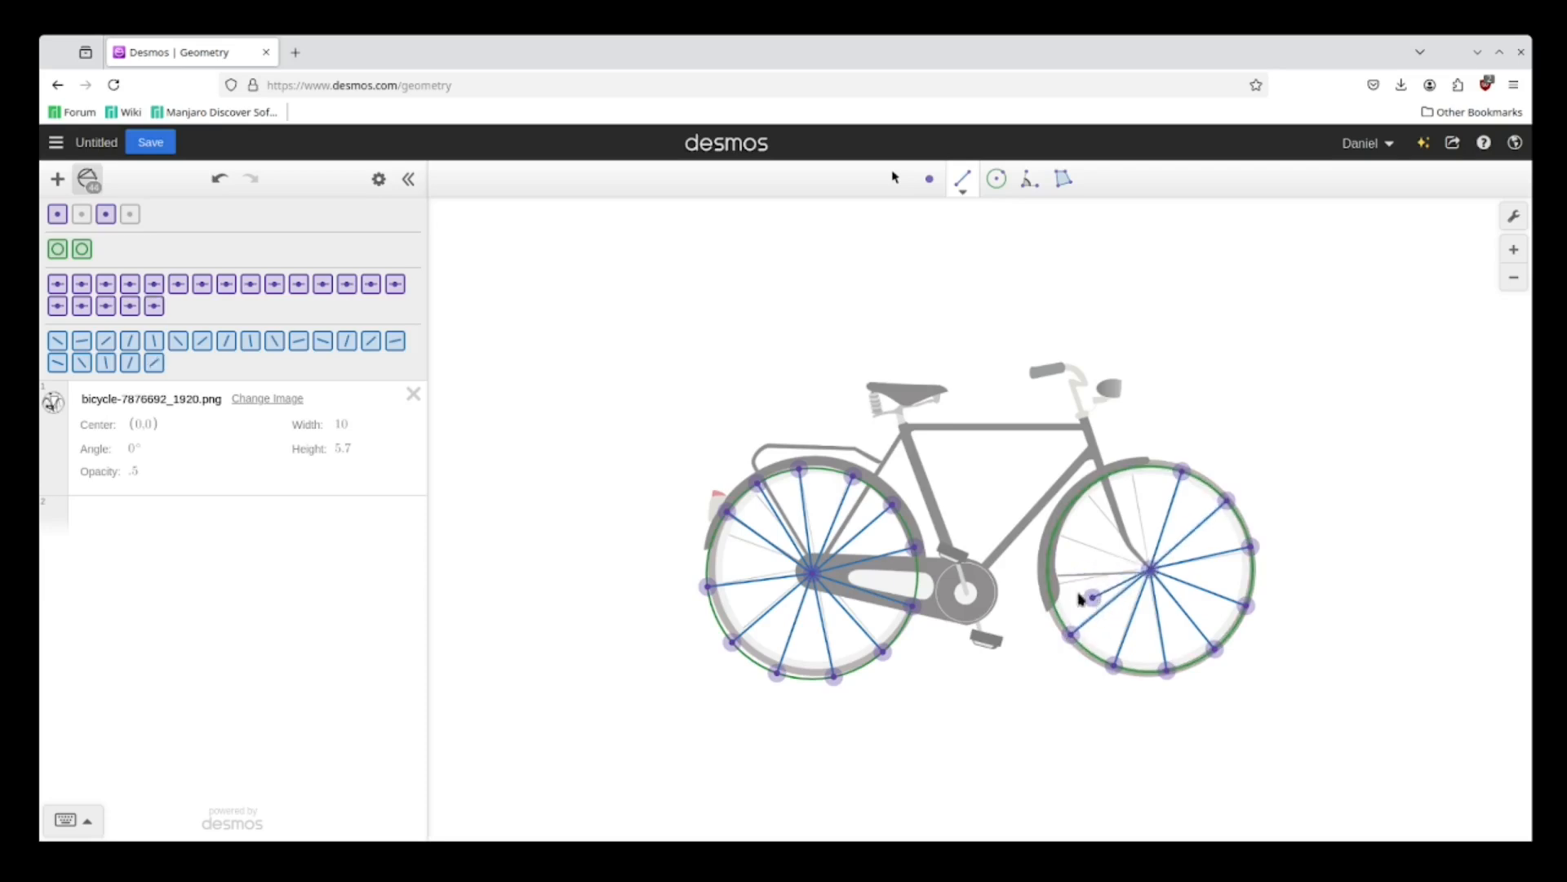
pyautogui.click(1052, 585)
# Draw the last three front-wheel spokes from the hub to the upper-left part of the circle
pyautogui.click(1151, 570)
pyautogui.click(1052, 541)
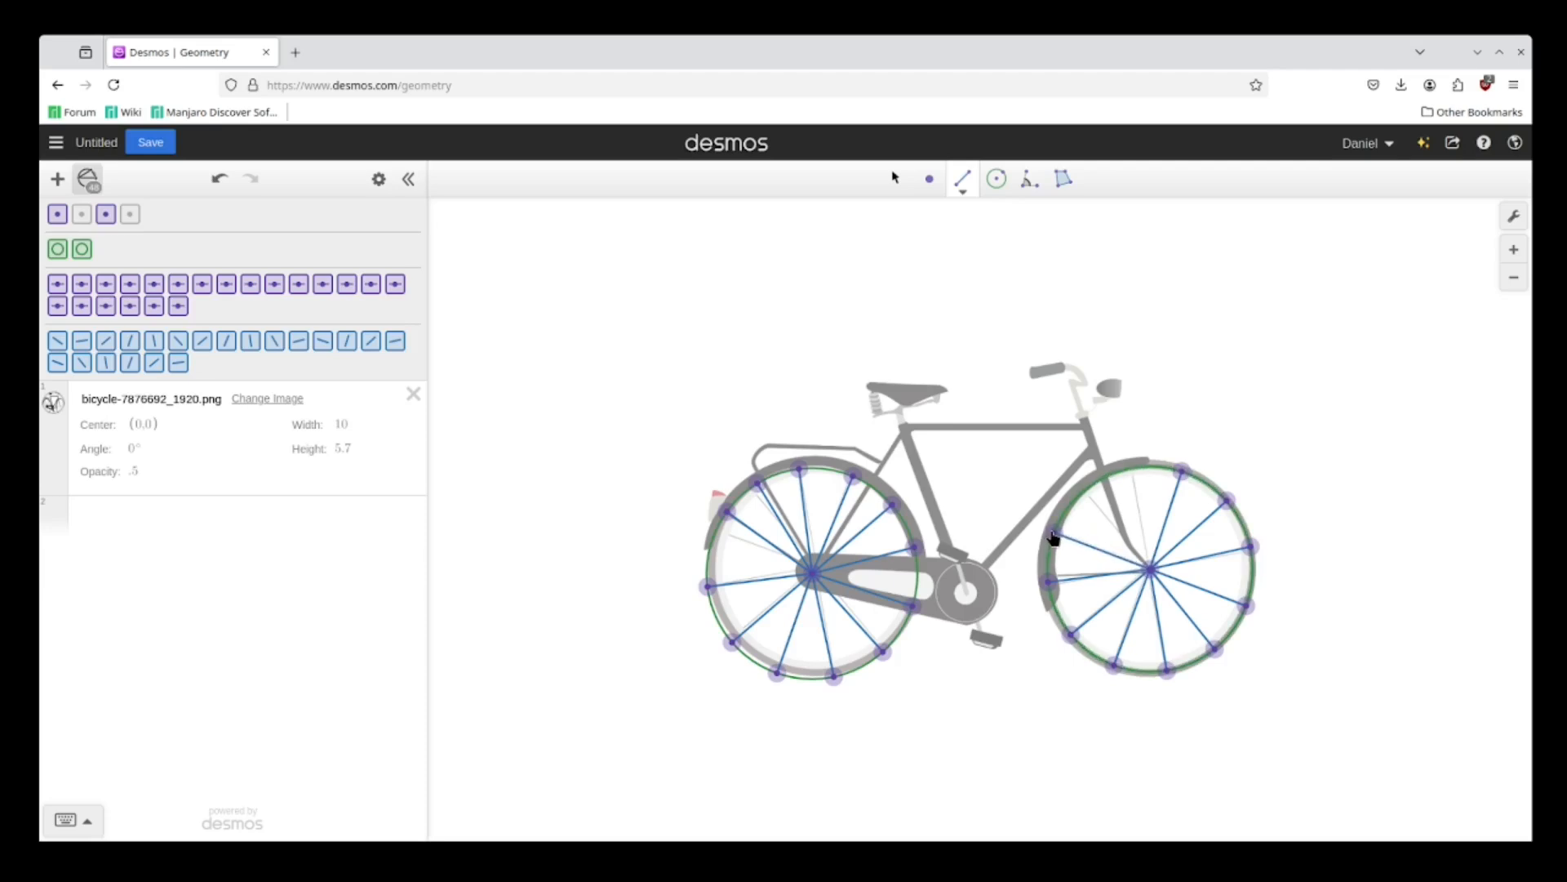
pyautogui.click(1053, 537)
pyautogui.click(1151, 570)
pyautogui.click(1086, 489)
pyautogui.click(1151, 565)
pyautogui.click(1133, 472)
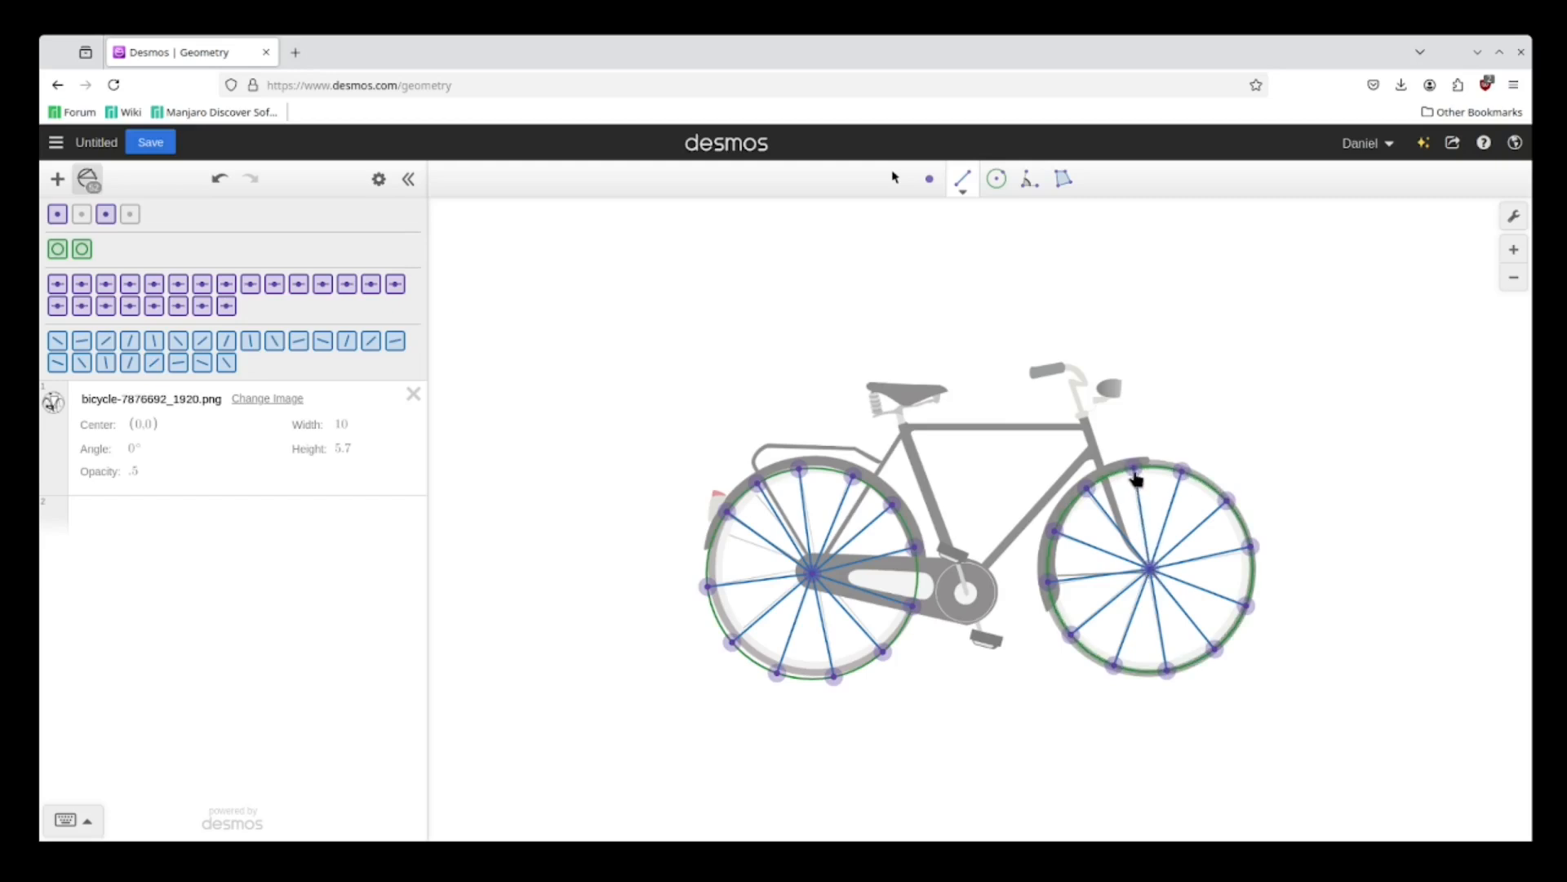
pyautogui.click(1249, 480)
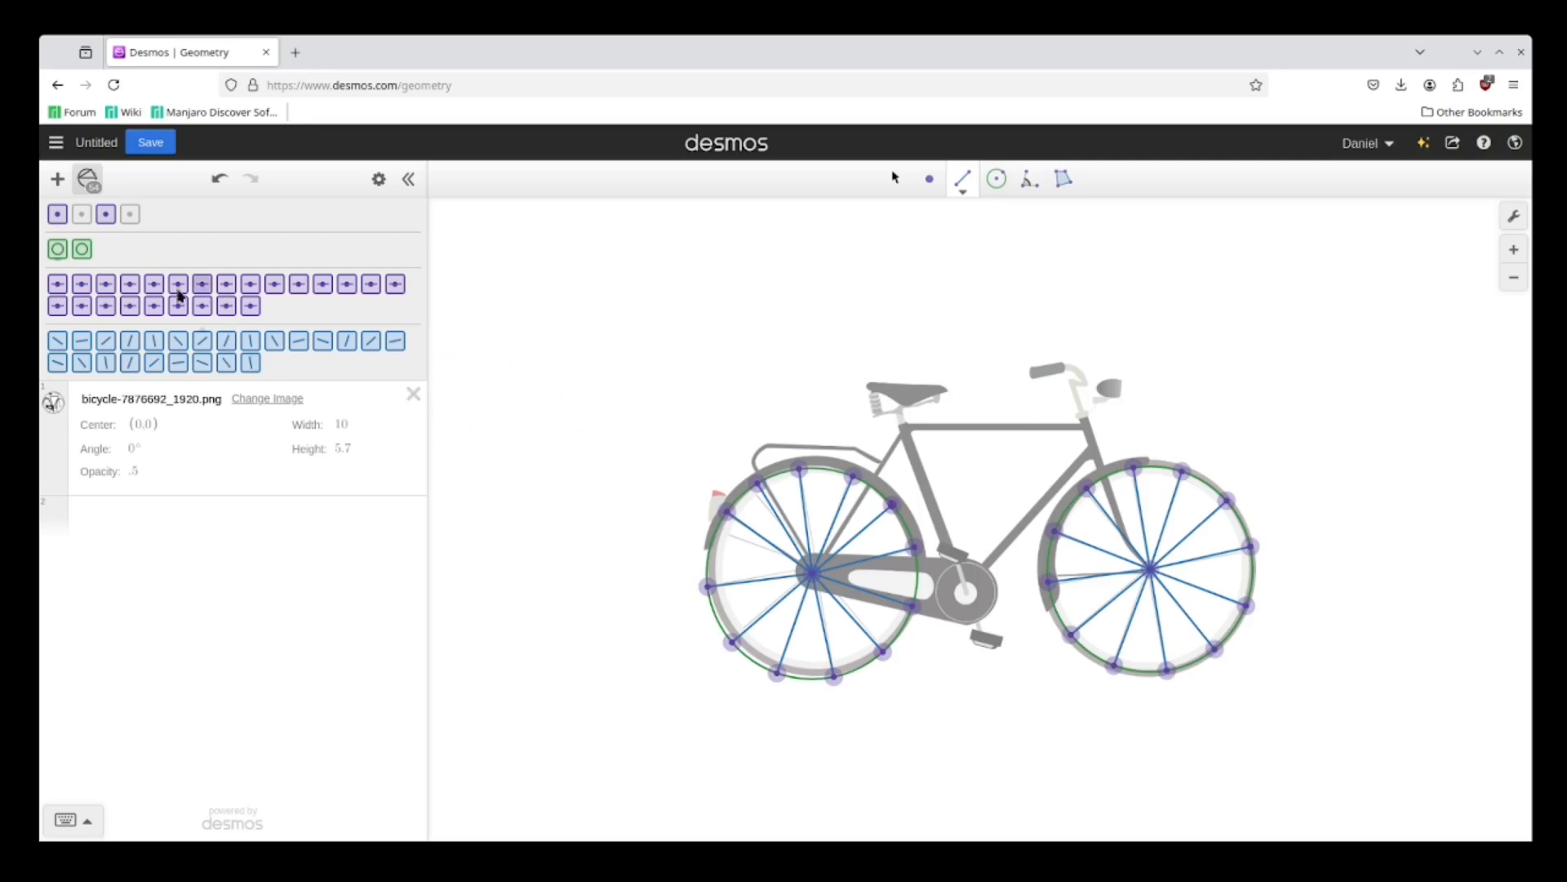
# Hide the three spoke endpoints on the left side of the rear wheel's circle, one after another
pyautogui.click(62, 285)
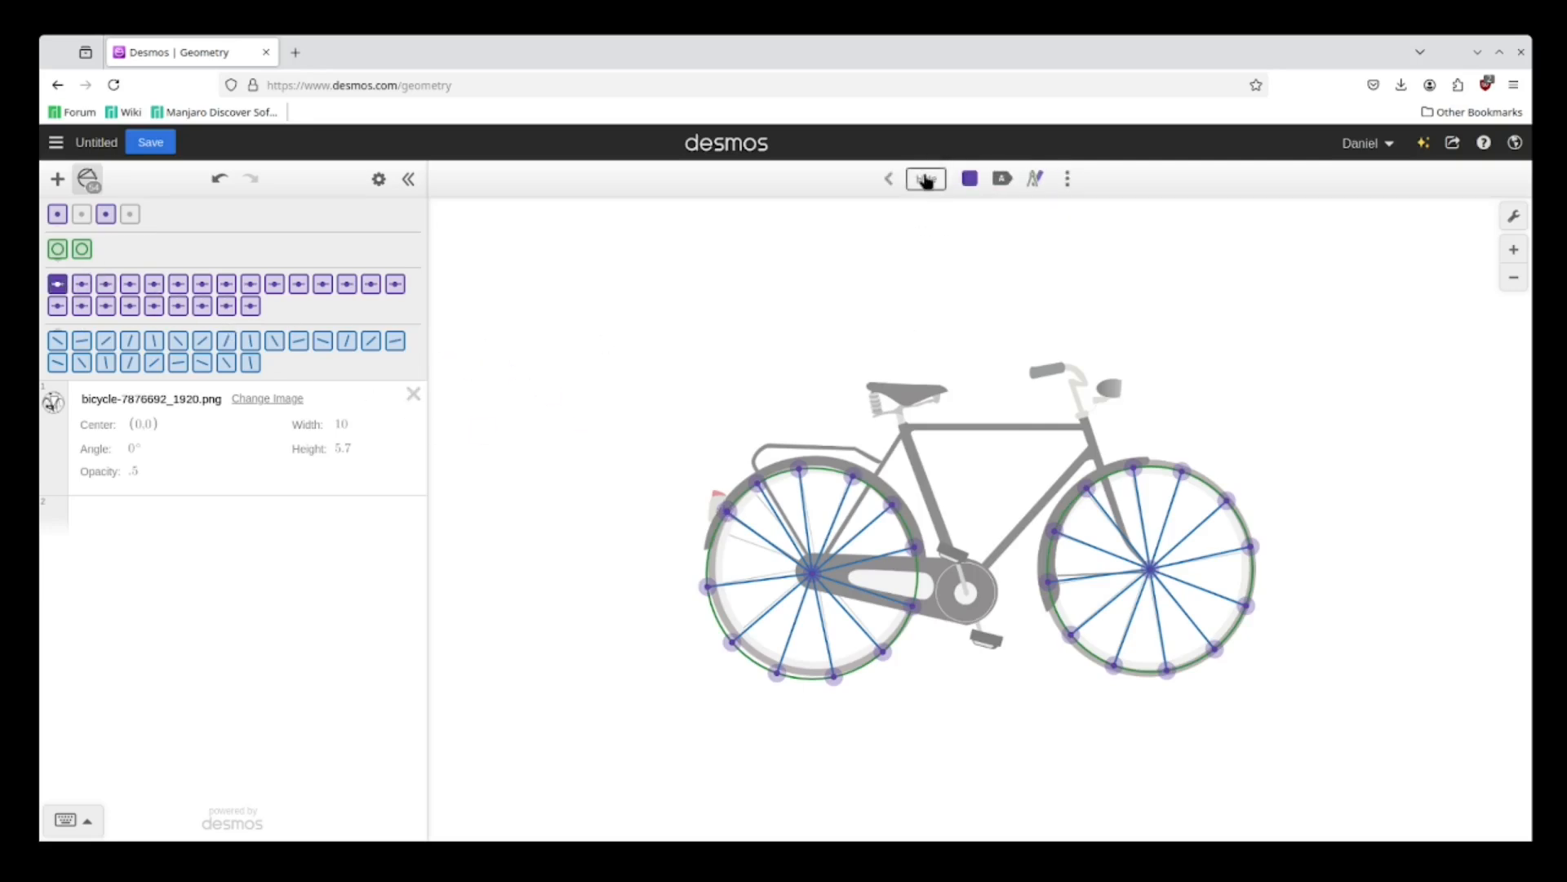
pyautogui.click(80, 283)
pyautogui.click(105, 284)
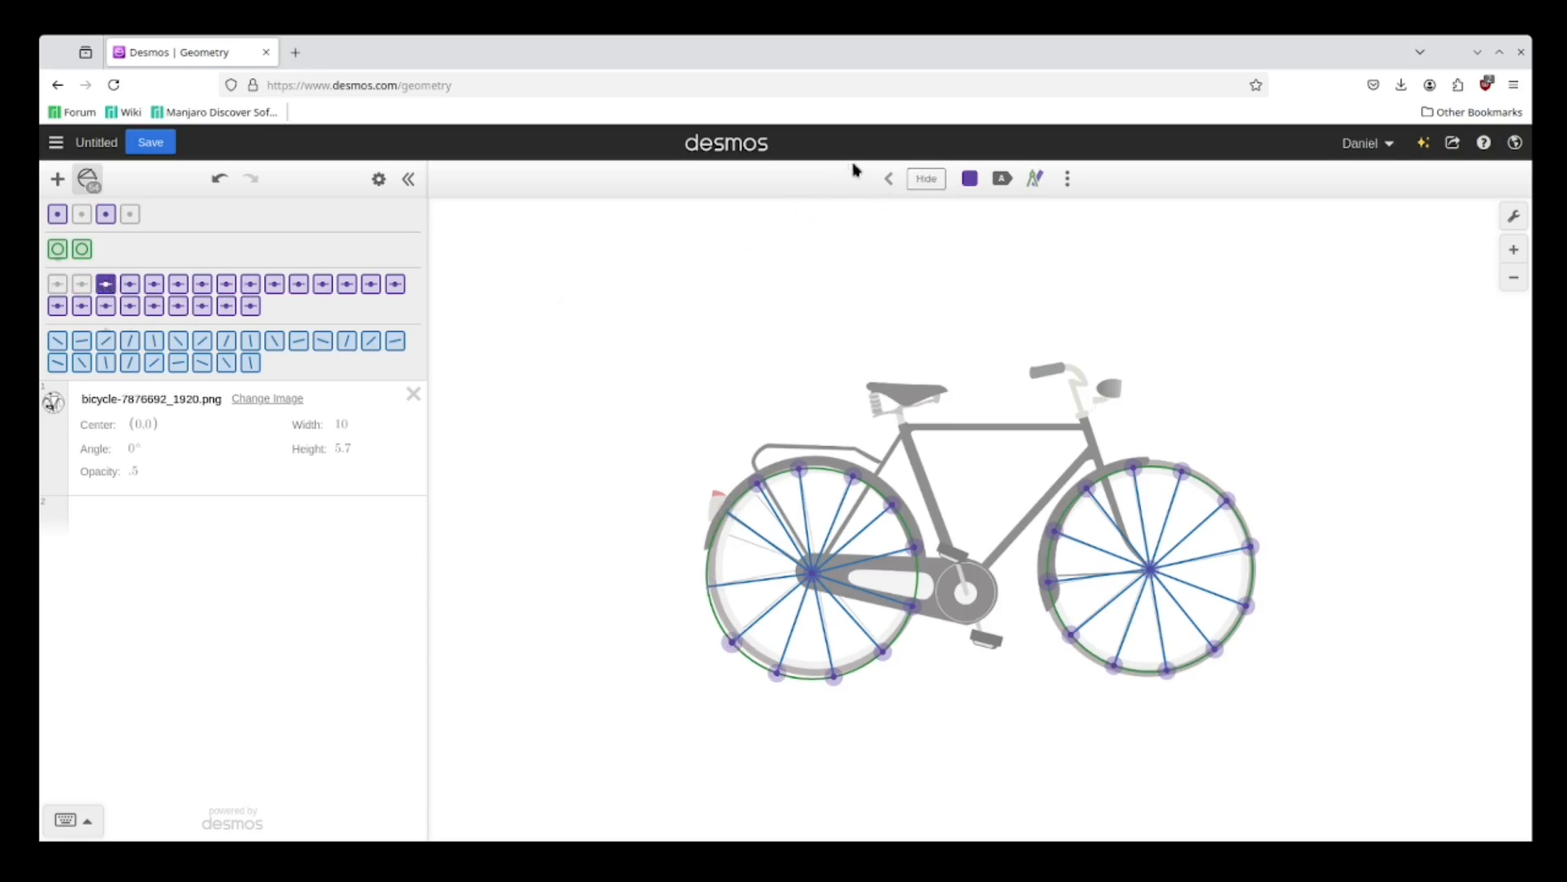
pyautogui.click(970, 178)
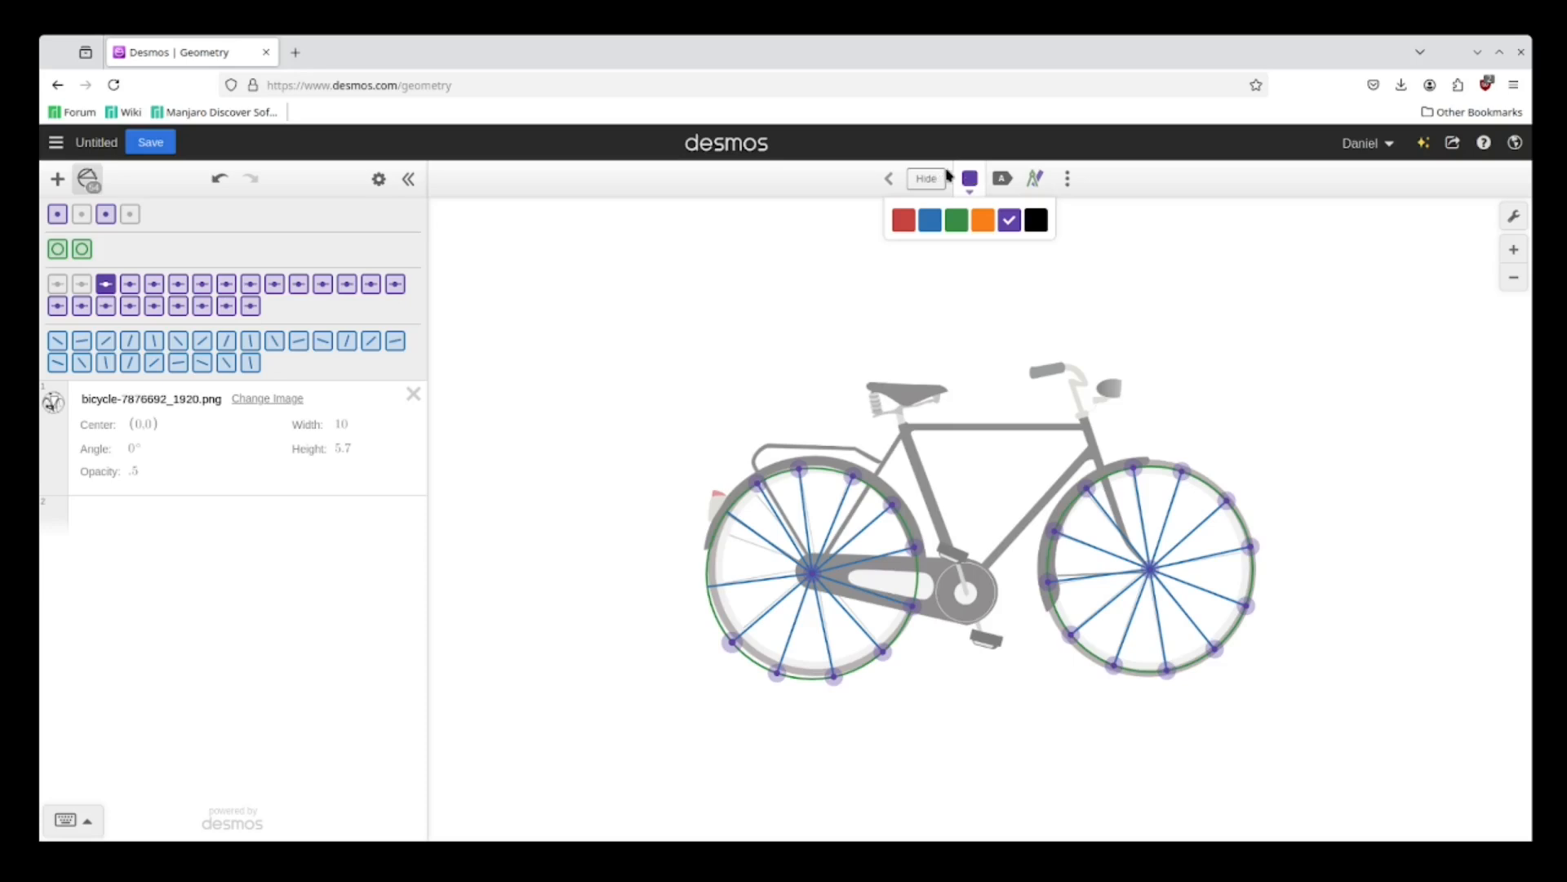
pyautogui.click(927, 179)
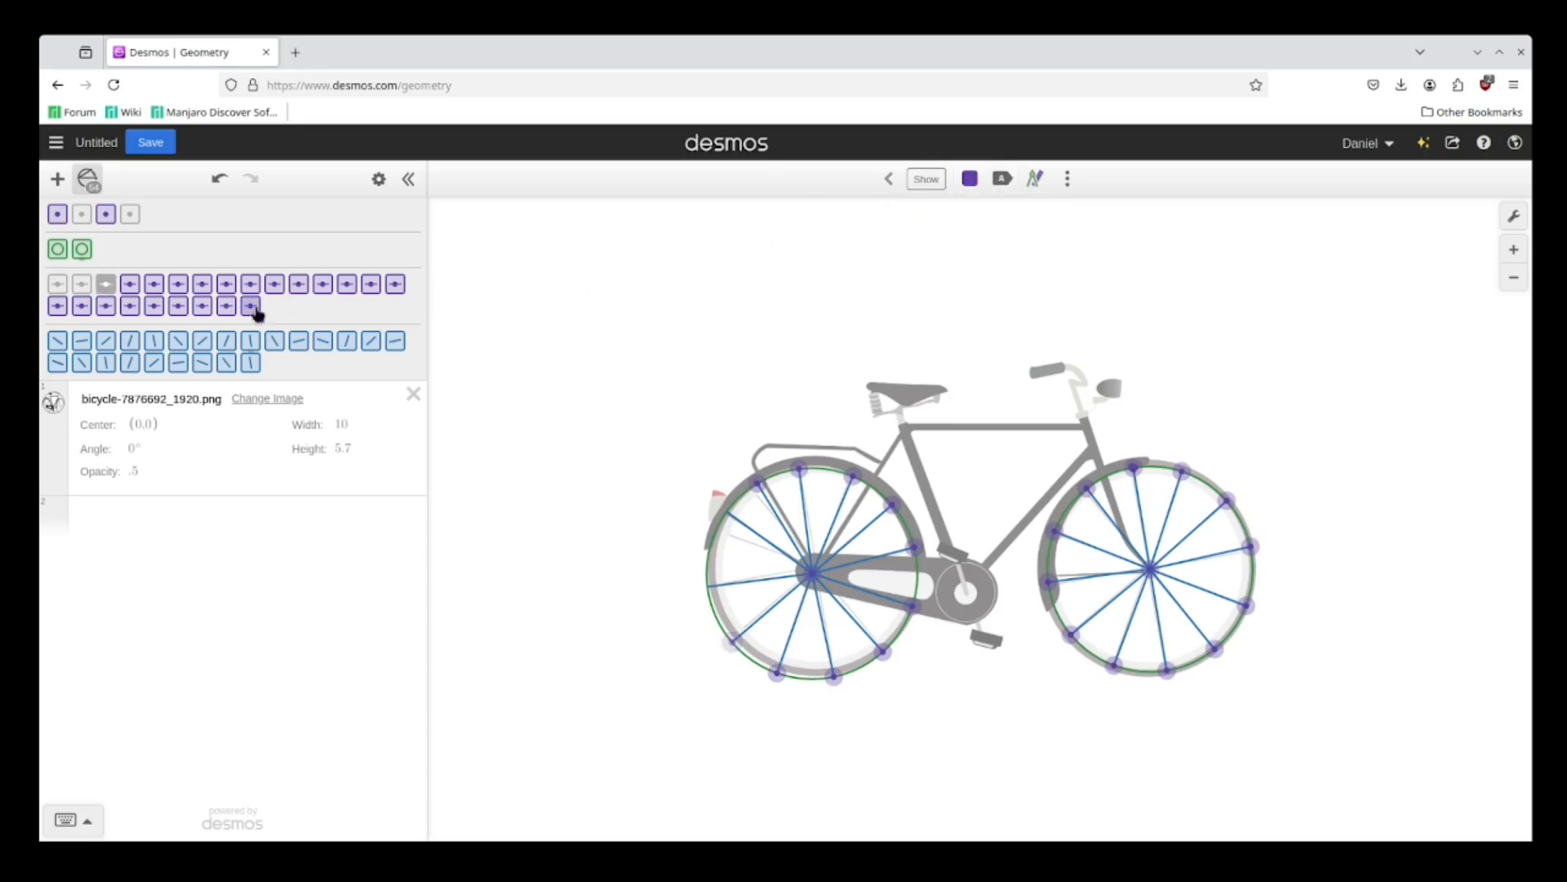
# Hide the three spoke endpoints along the bottom and lower right of the rear wheel's circle
pyautogui.click(129, 283)
pyautogui.click(907, 179)
pyautogui.click(154, 285)
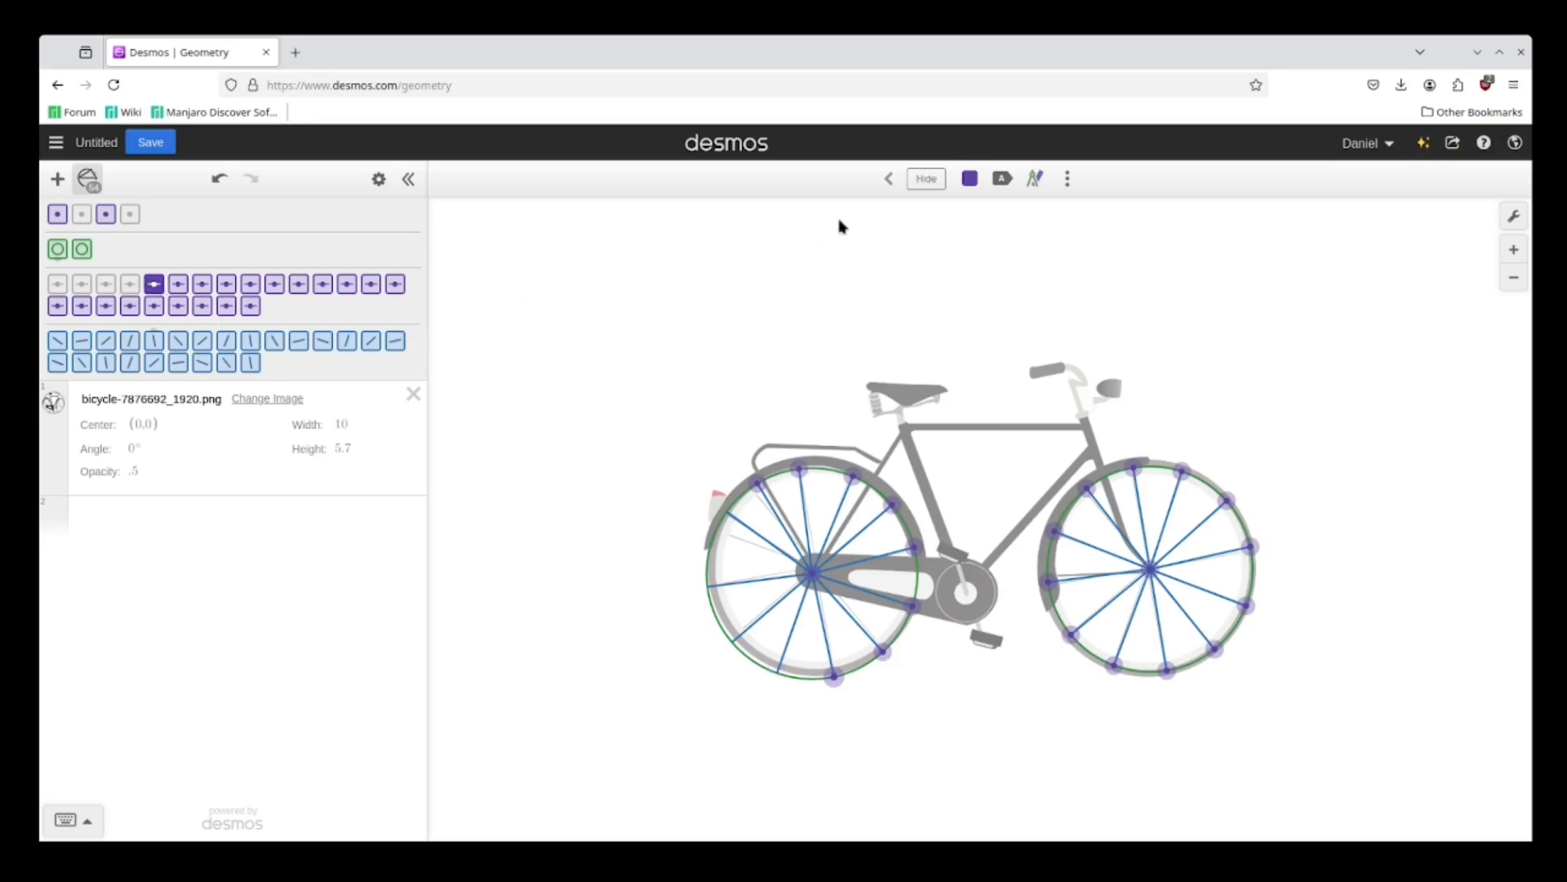
pyautogui.click(927, 179)
pyautogui.click(177, 284)
pyautogui.click(929, 176)
# Hide three spoke endpoints on the rear wheel's circle, from the upper right to the top
pyautogui.click(201, 284)
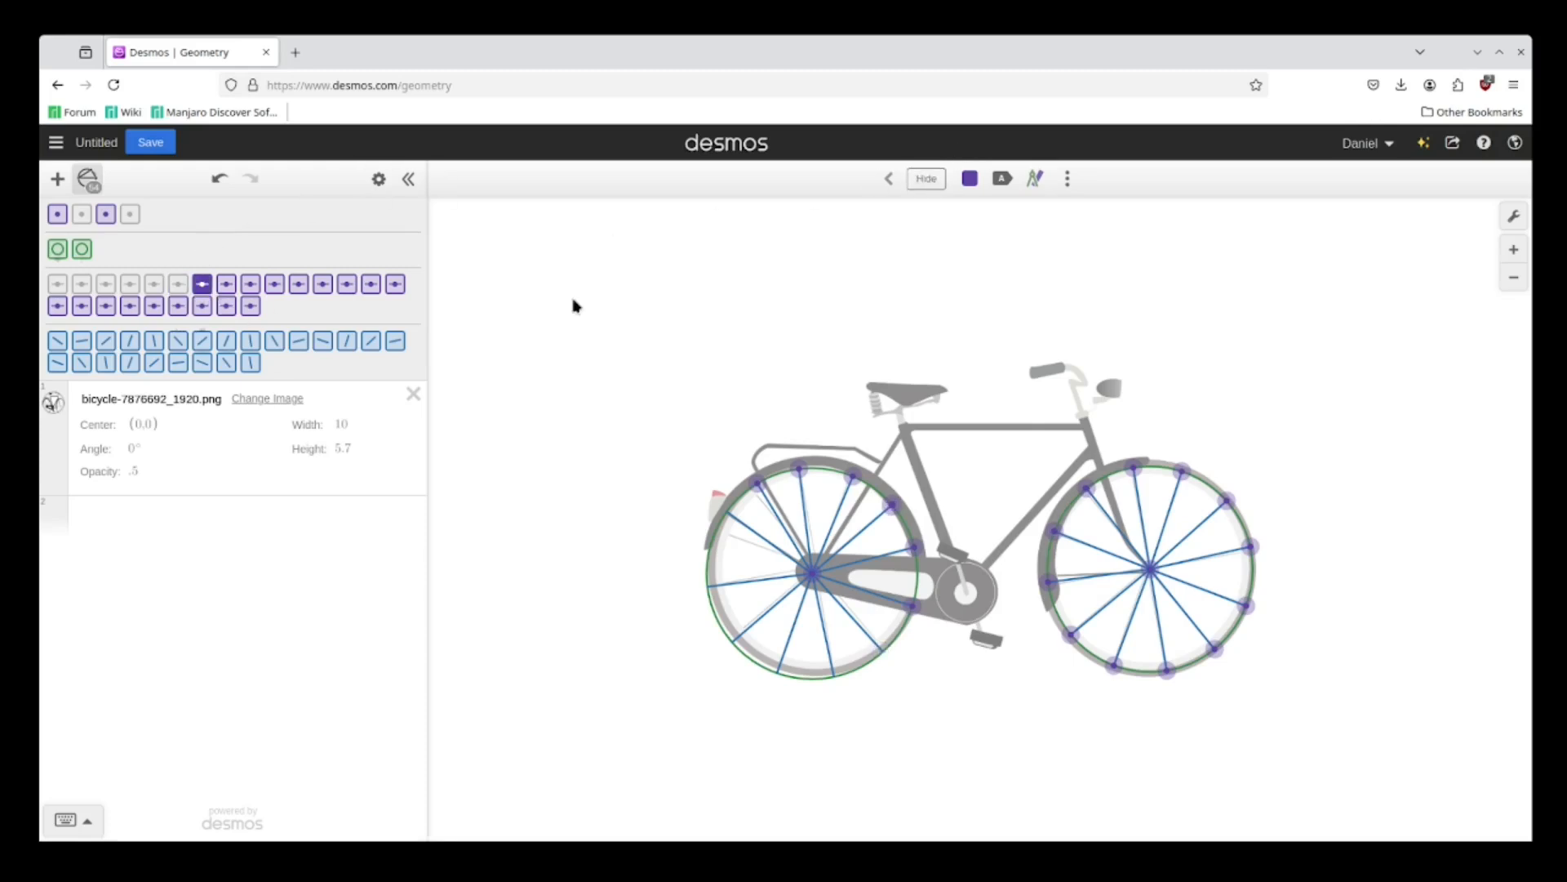
pyautogui.click(939, 188)
pyautogui.click(226, 284)
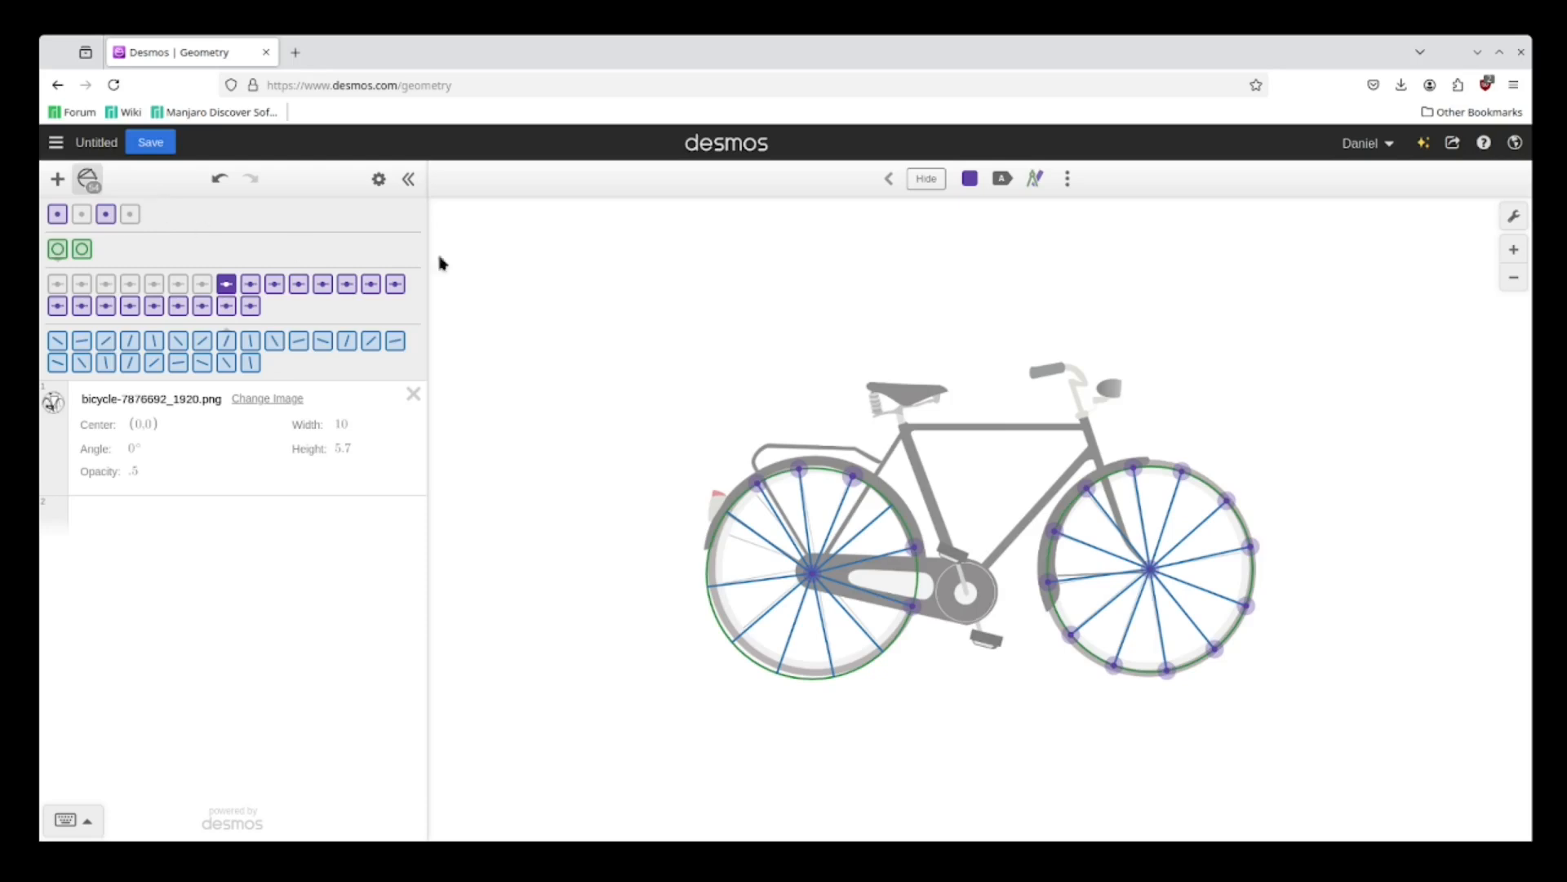
pyautogui.click(927, 178)
pyautogui.click(251, 283)
pyautogui.click(927, 178)
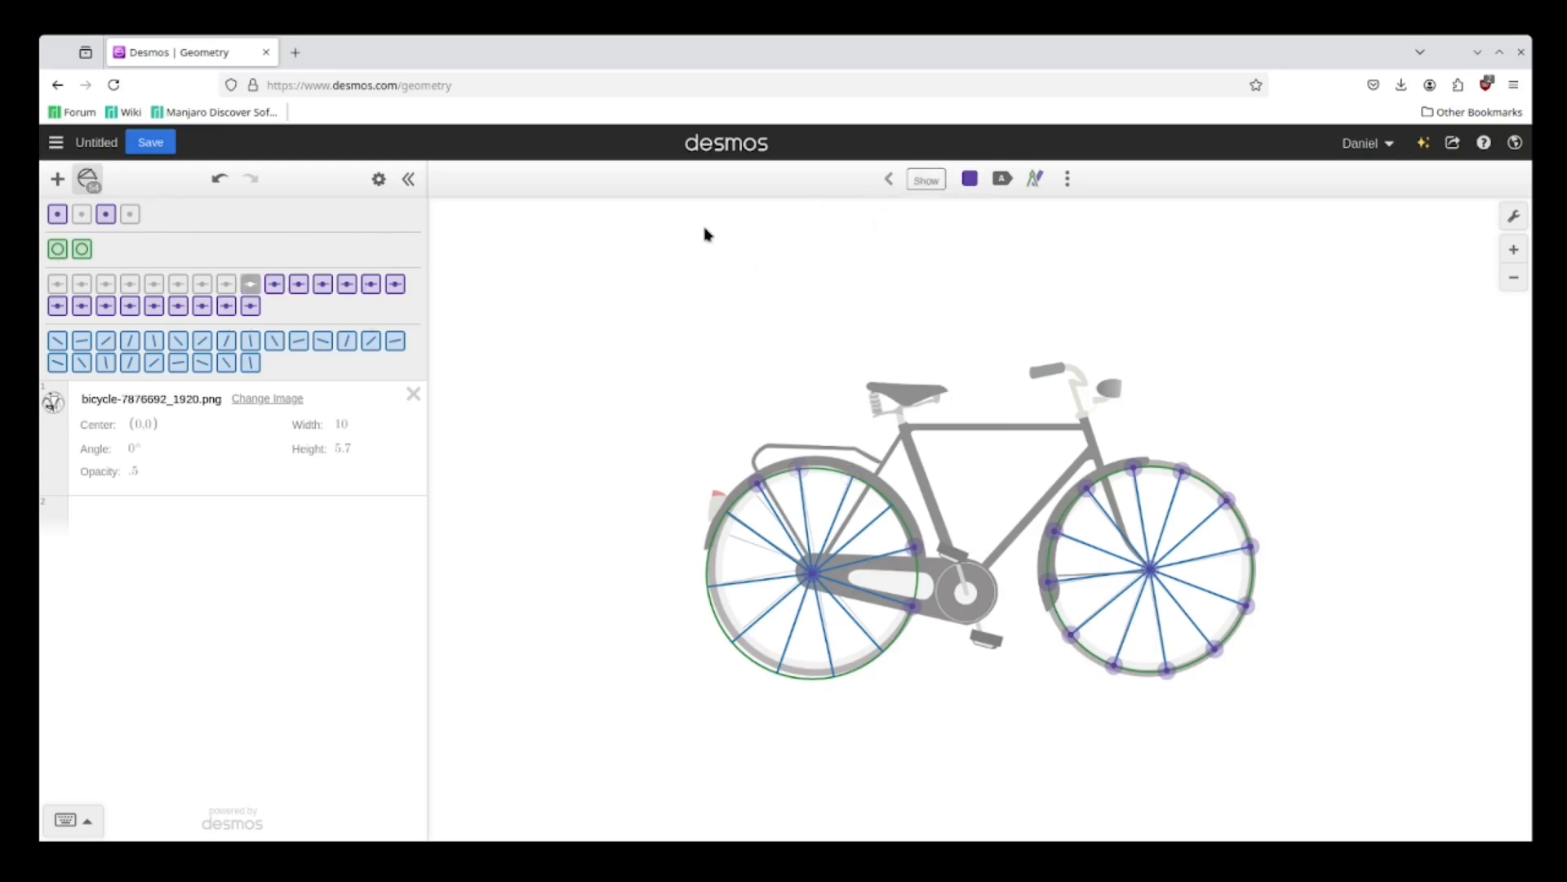
# Hide the rear wheel's remaining spoke endpoints: one at upper left and two on the right beside the chain guard
pyautogui.click(274, 284)
pyautogui.click(924, 177)
pyautogui.click(299, 283)
pyautogui.click(926, 179)
pyautogui.click(323, 283)
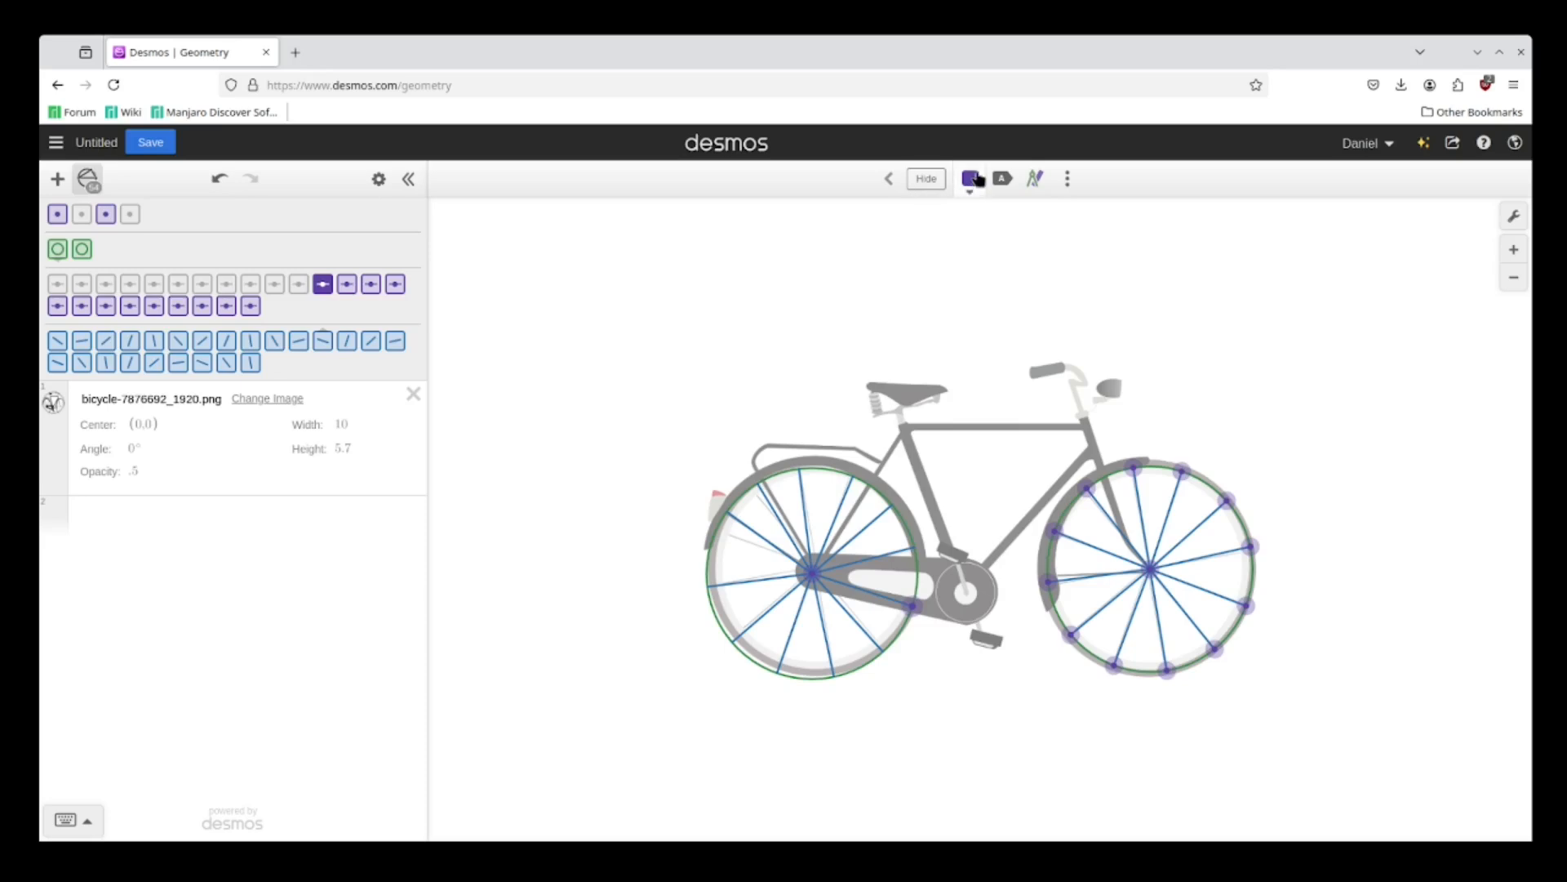
pyautogui.click(927, 178)
# Hide the three spoke endpoints on the upper-right part of the front wheel's circle
pyautogui.click(347, 283)
pyautogui.click(925, 177)
pyautogui.click(371, 283)
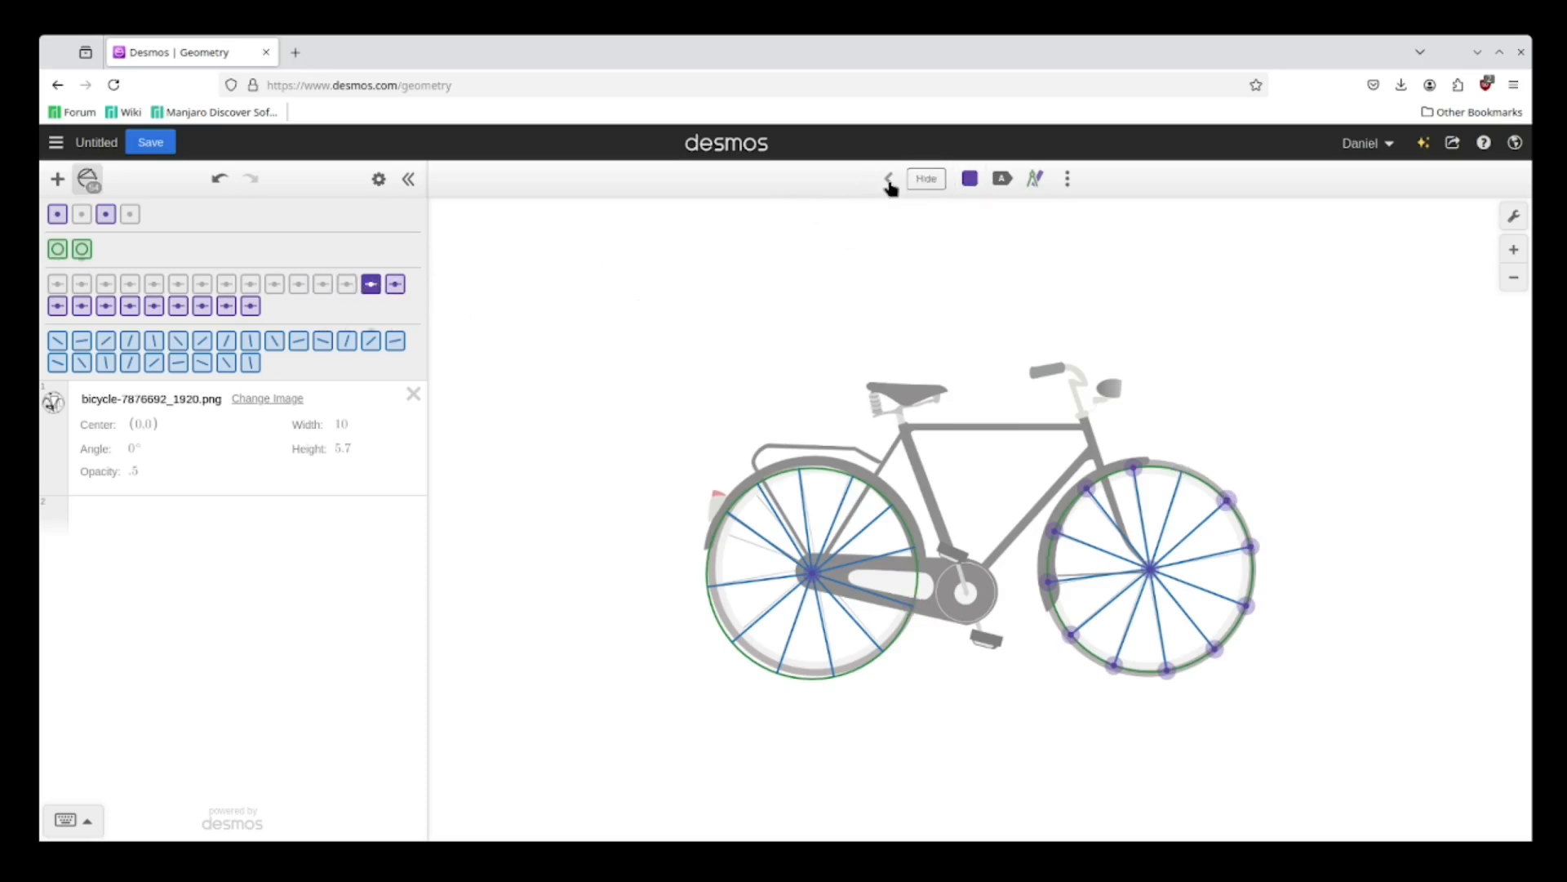
pyautogui.click(926, 179)
pyautogui.click(397, 285)
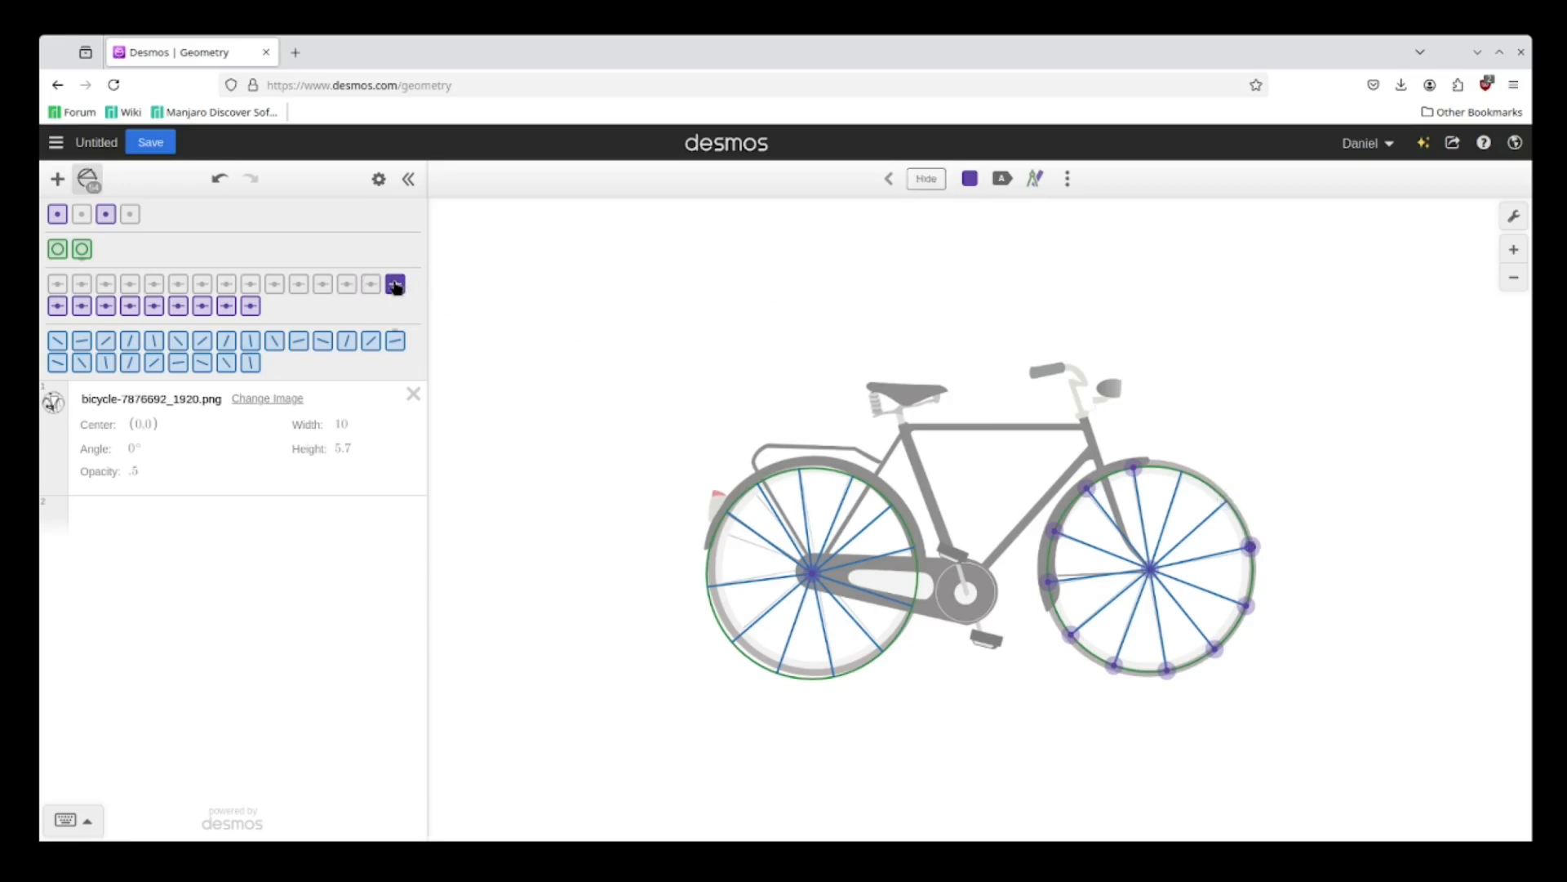
pyautogui.click(927, 181)
# Hide the three spoke endpoints on the lower-right and bottom parts of the front wheel's circle
pyautogui.click(58, 307)
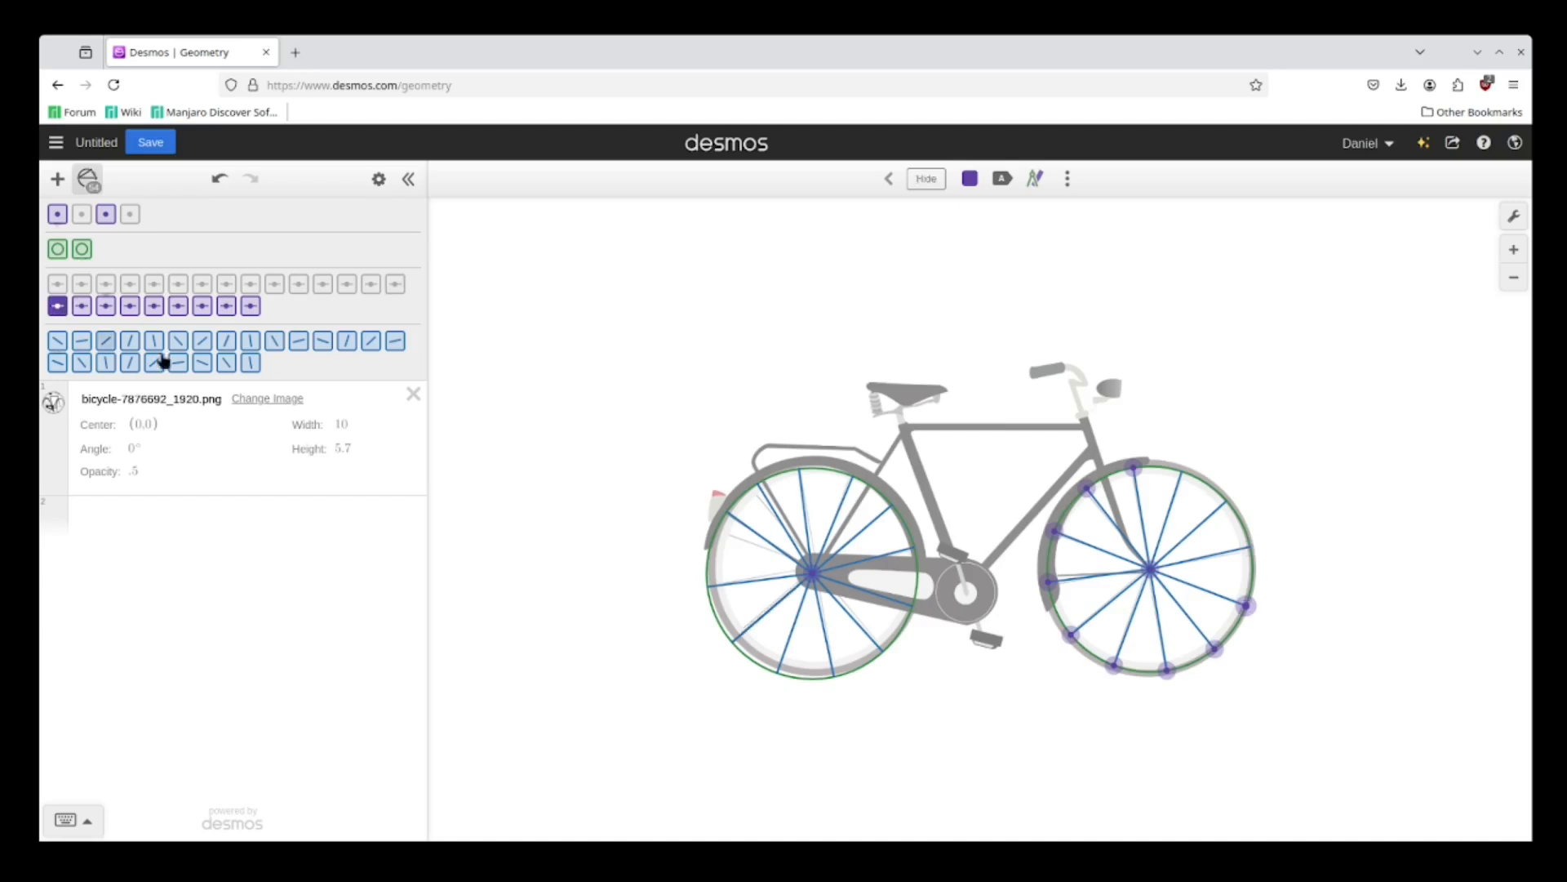
pyautogui.click(926, 179)
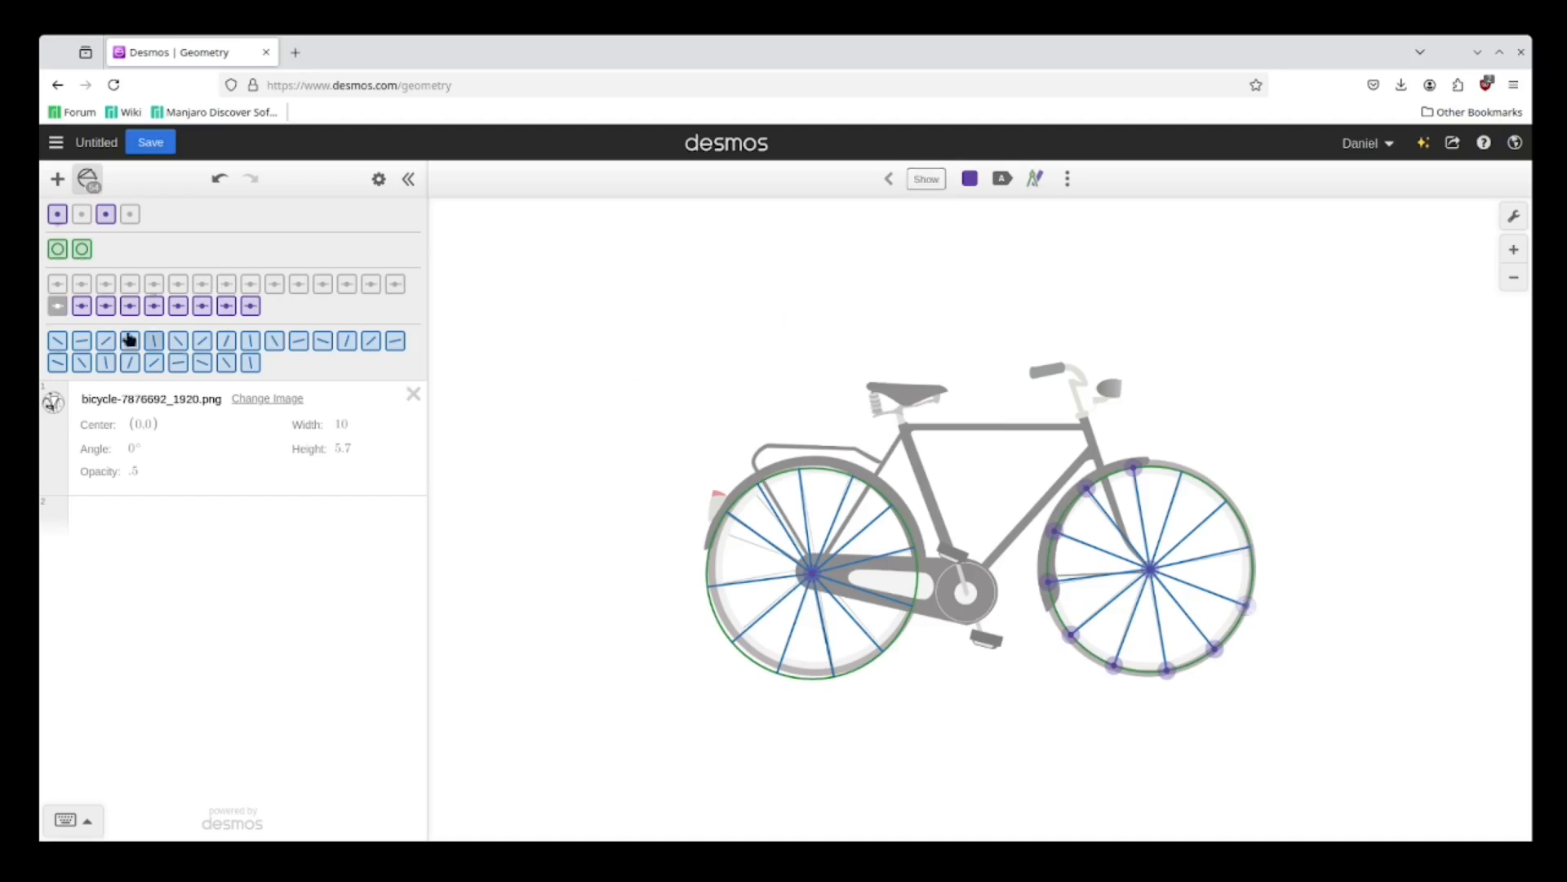
pyautogui.click(82, 308)
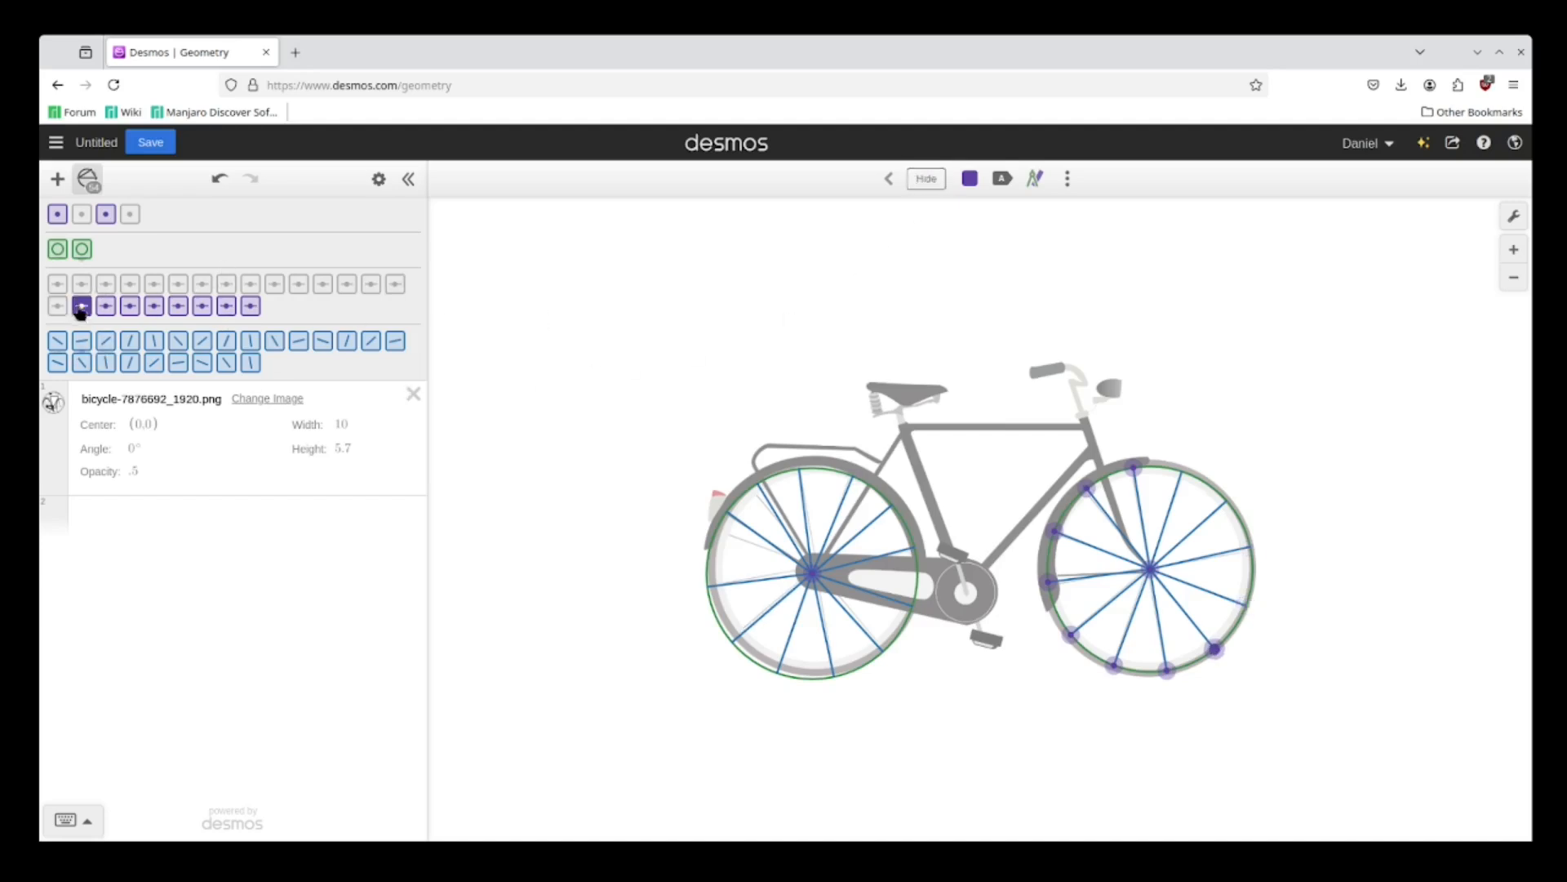
pyautogui.click(928, 181)
pyautogui.click(106, 307)
pyautogui.click(928, 179)
# Hide the three spoke endpoints on the lower-left part of the front wheel's circle, up to just below hub level
pyautogui.click(130, 308)
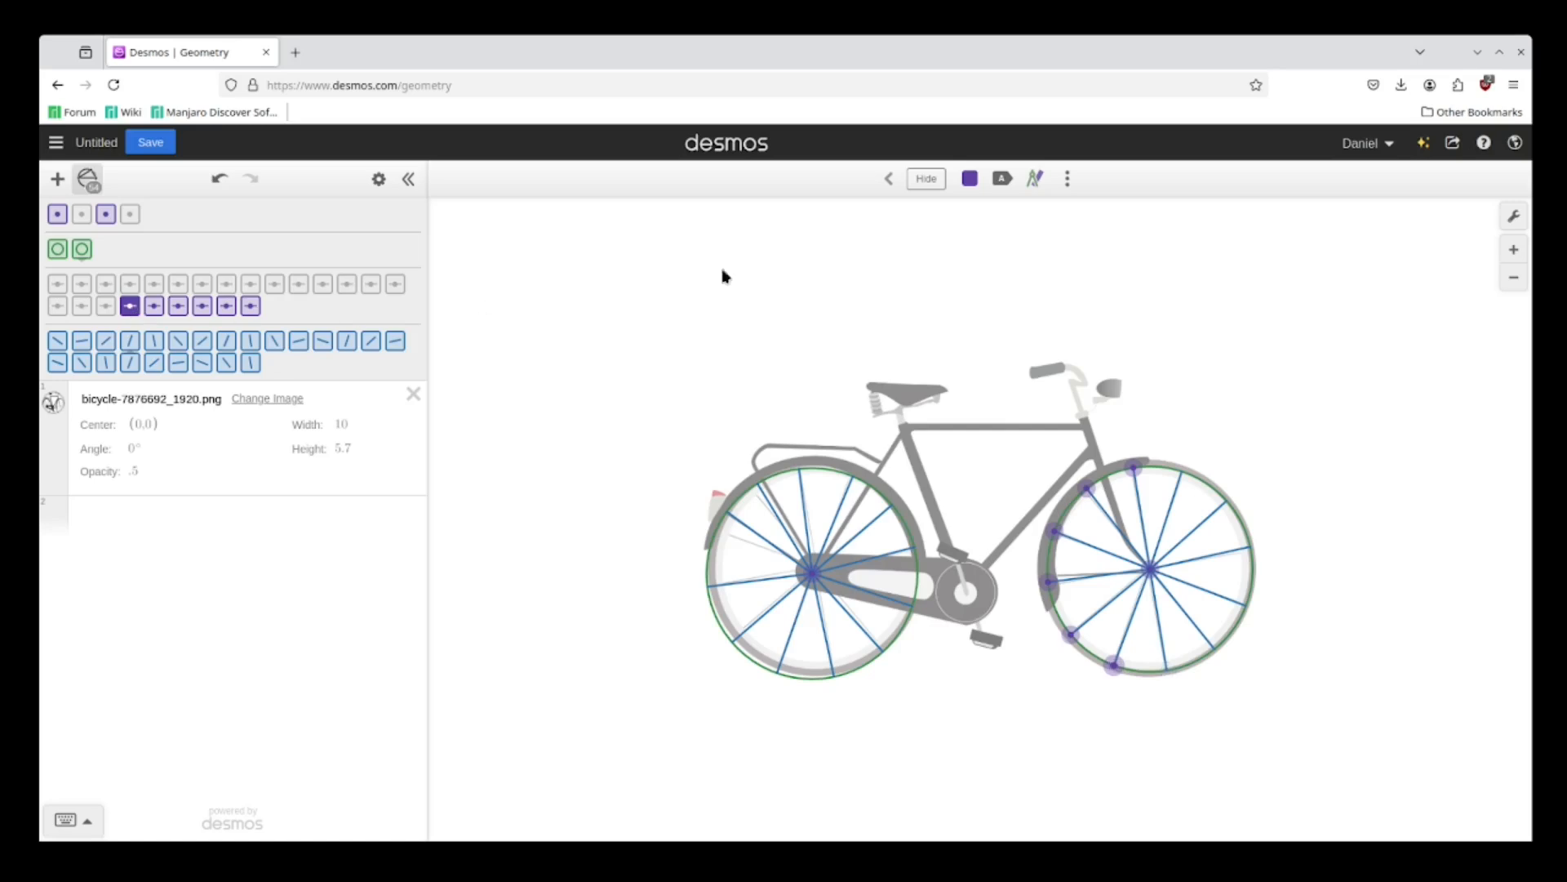
pyautogui.click(926, 179)
pyautogui.click(153, 306)
pyautogui.click(927, 179)
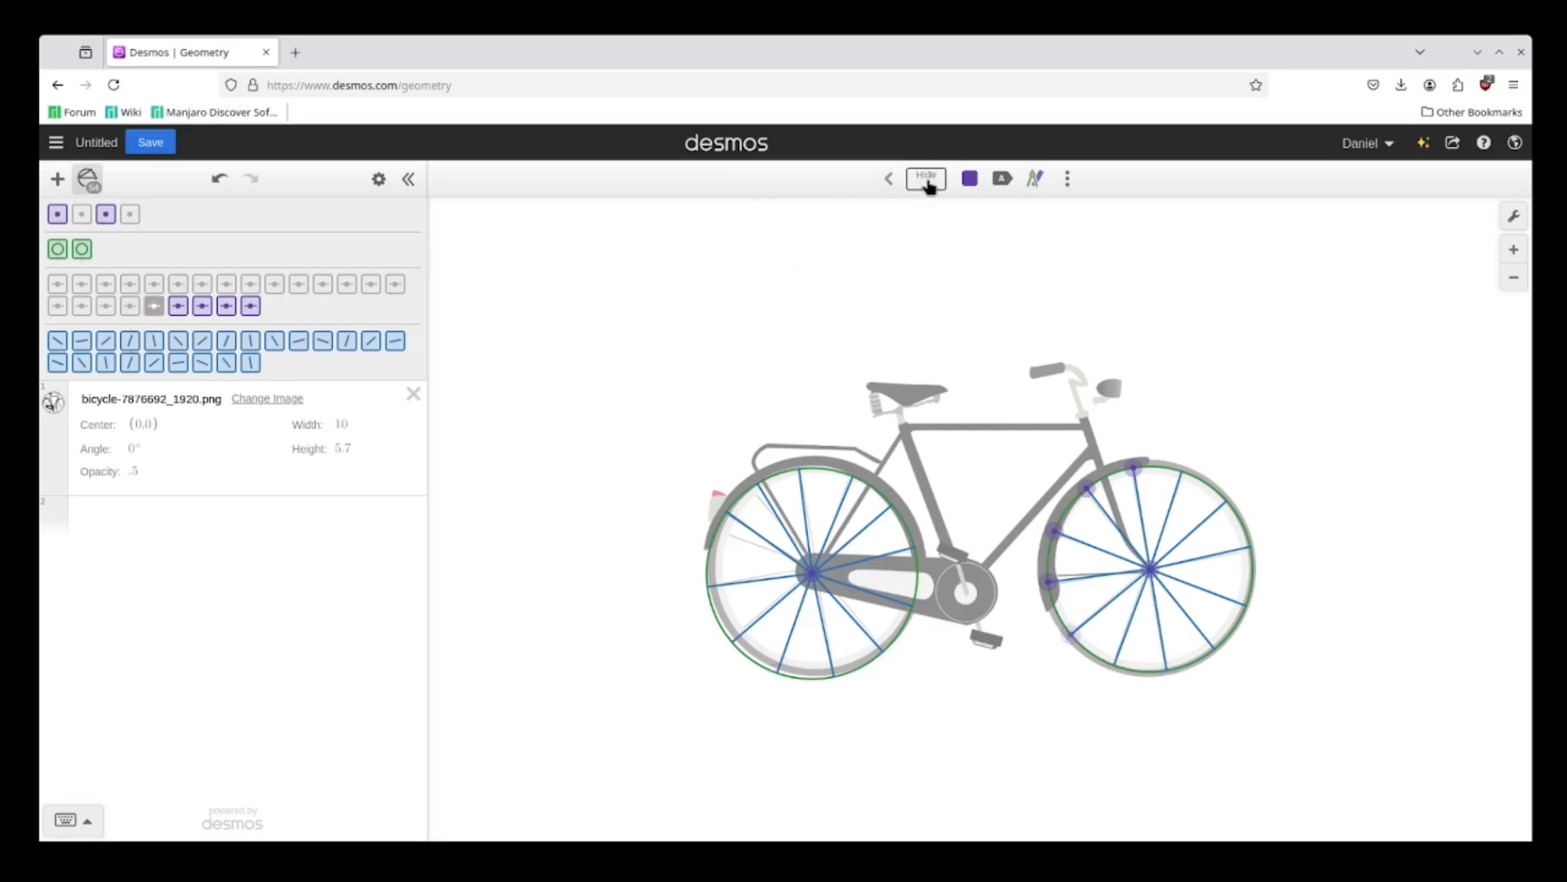
pyautogui.click(178, 307)
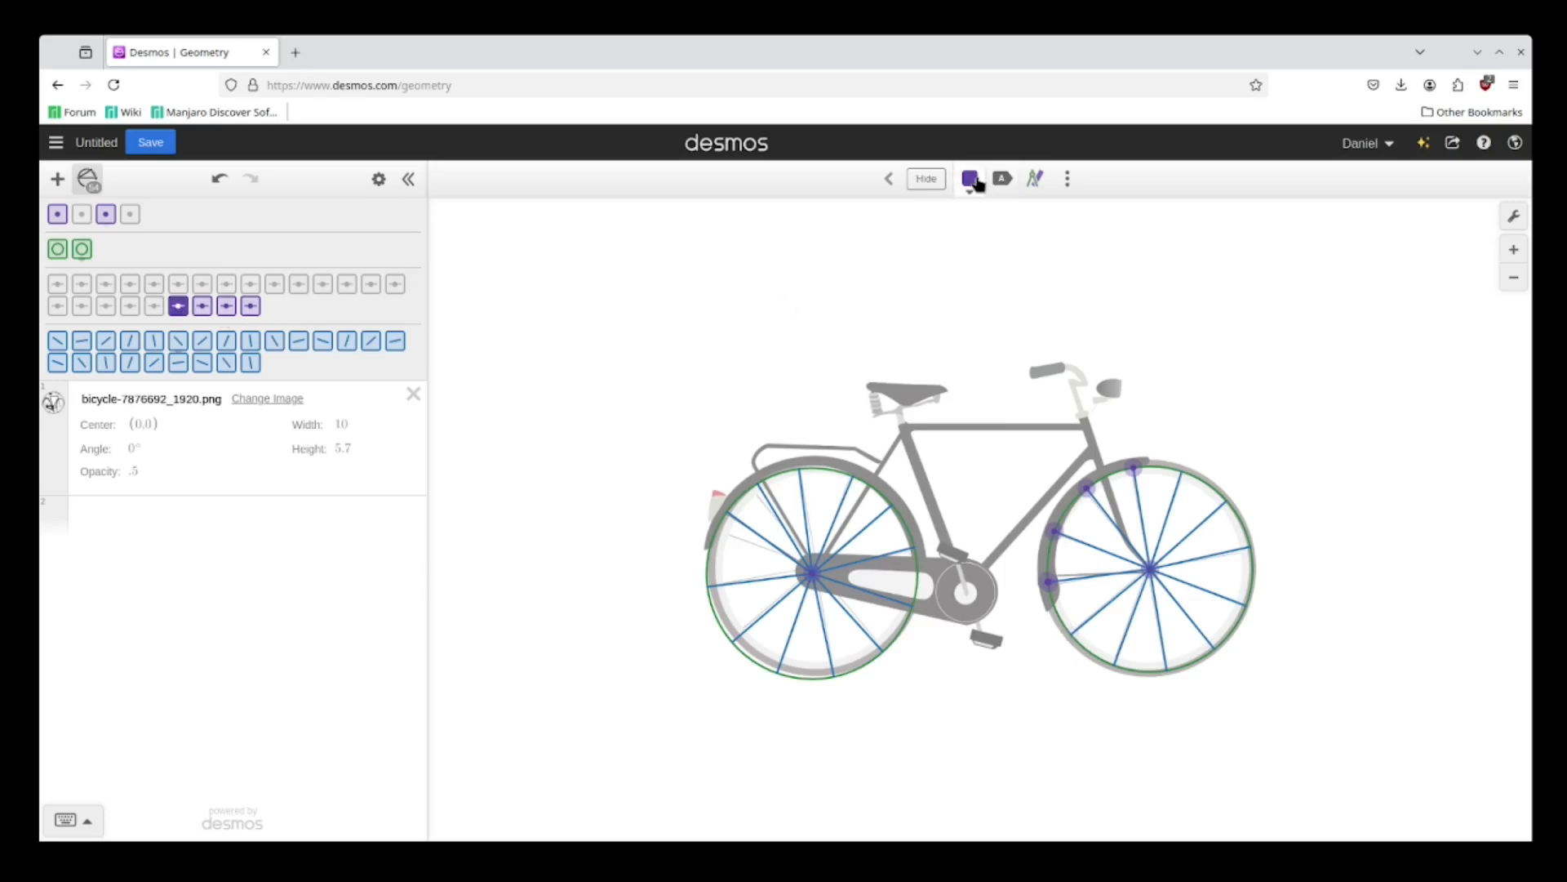
pyautogui.click(931, 180)
# Hide the last three spoke endpoints on the upper-left part of the front wheel's circle
pyautogui.click(201, 310)
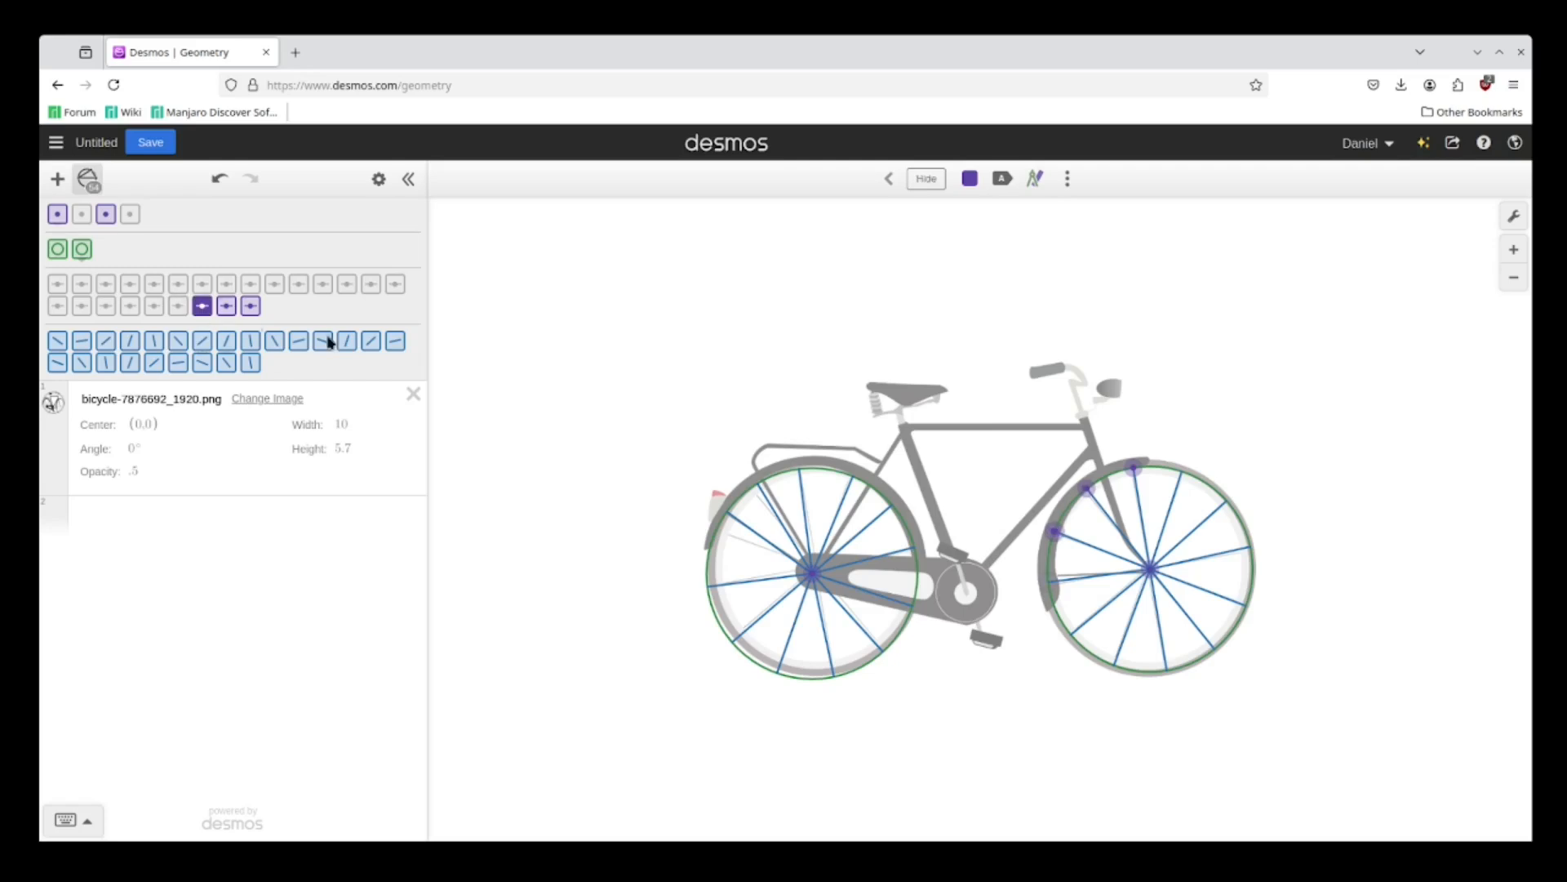
pyautogui.click(929, 180)
pyautogui.click(226, 307)
pyautogui.click(927, 179)
pyautogui.click(251, 307)
pyautogui.click(923, 178)
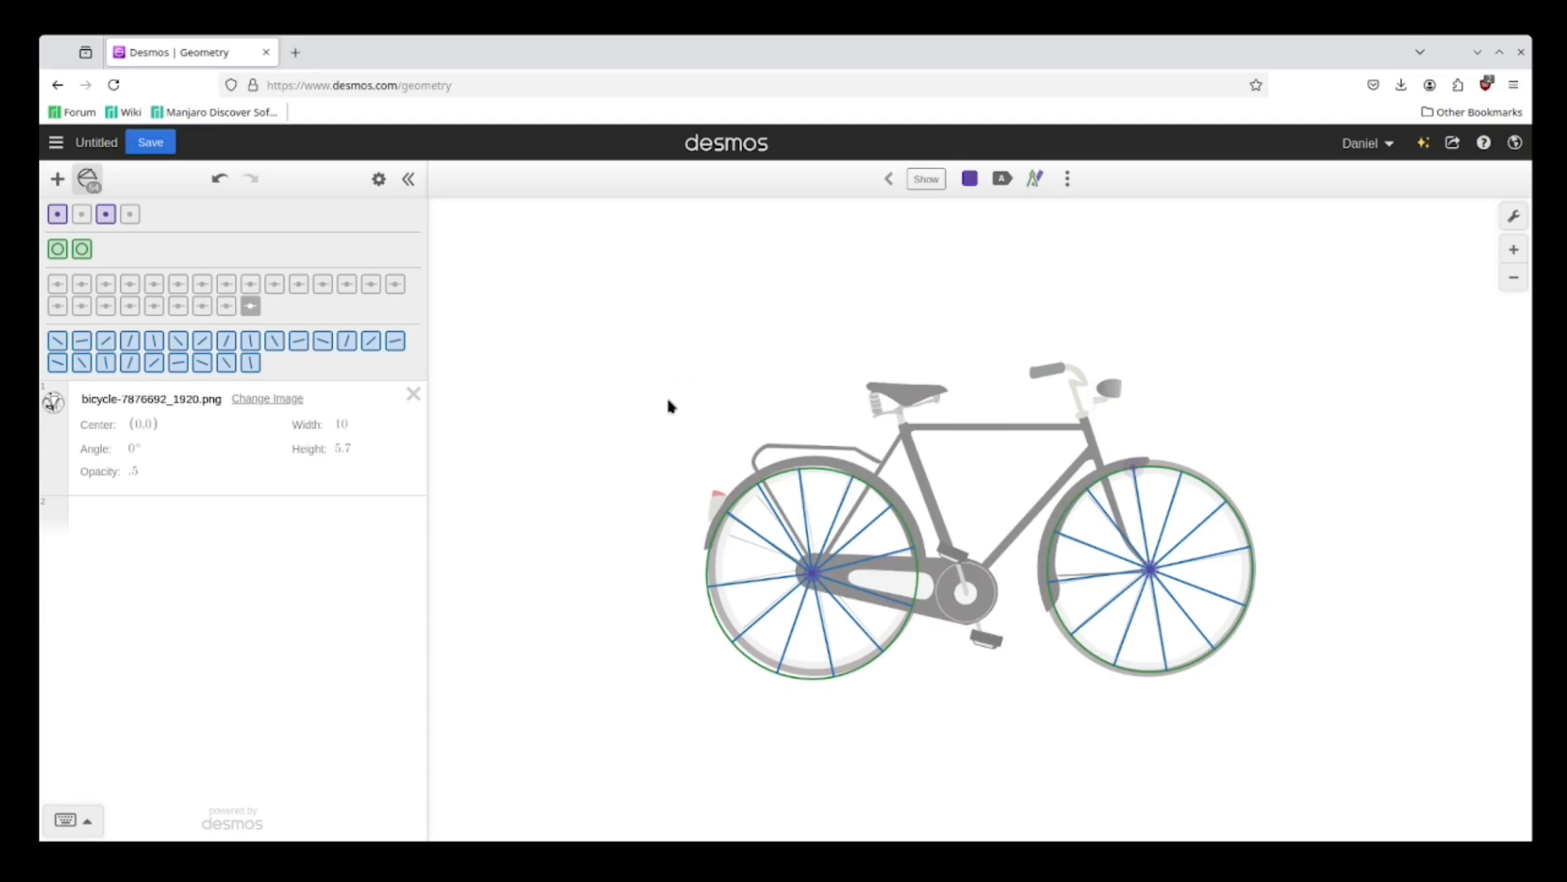
# Draw a circle from the crank's center around the chainring, and a smaller one from the rear hub point around the hub
pyautogui.click(597, 408)
pyautogui.click(996, 179)
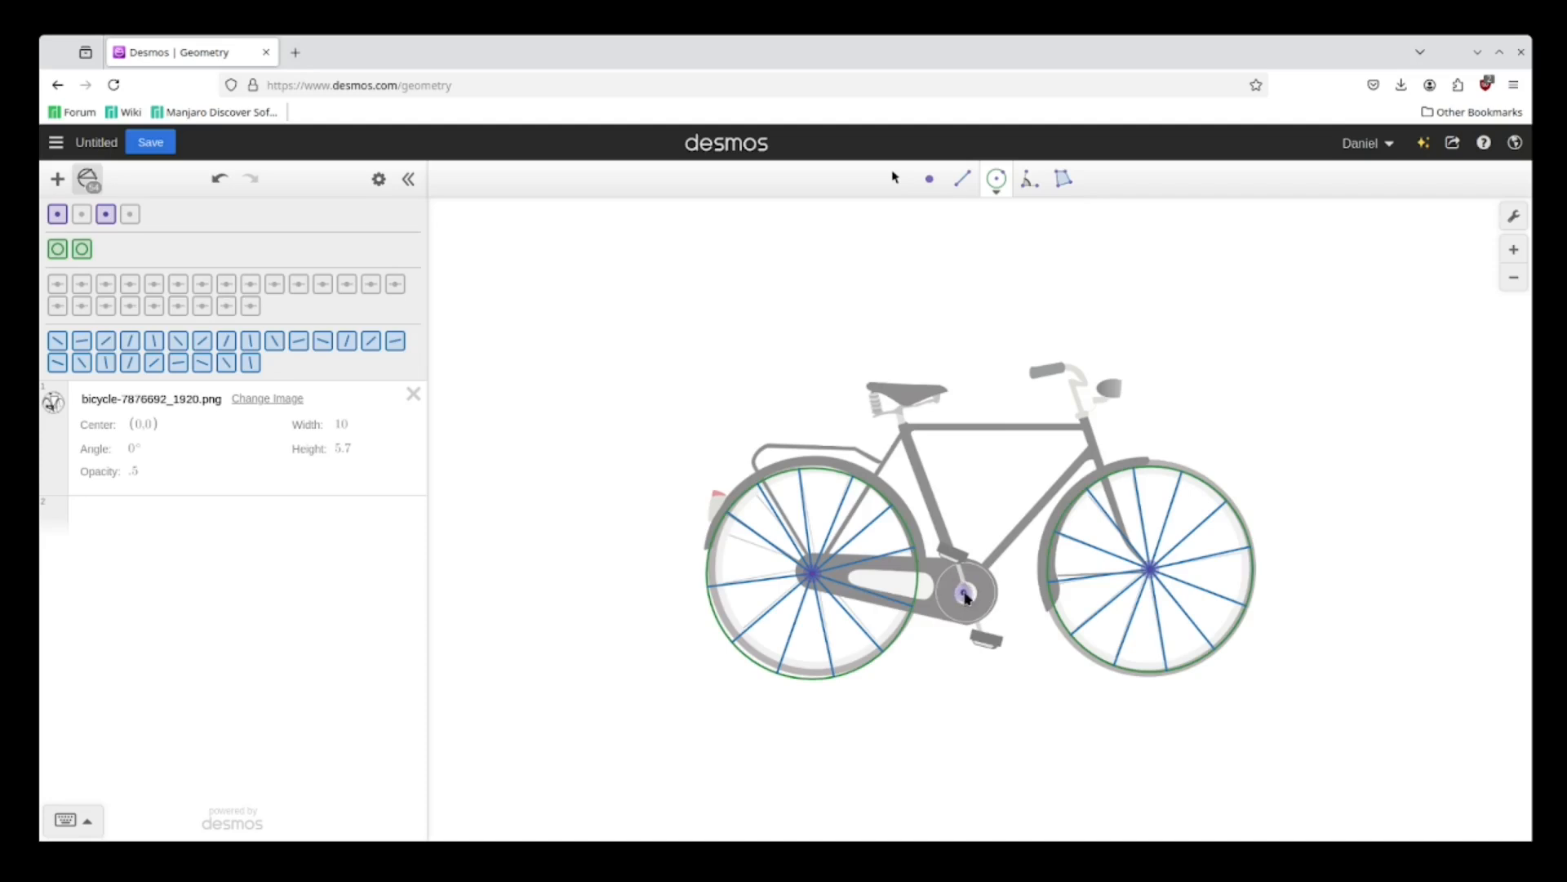
pyautogui.click(967, 595)
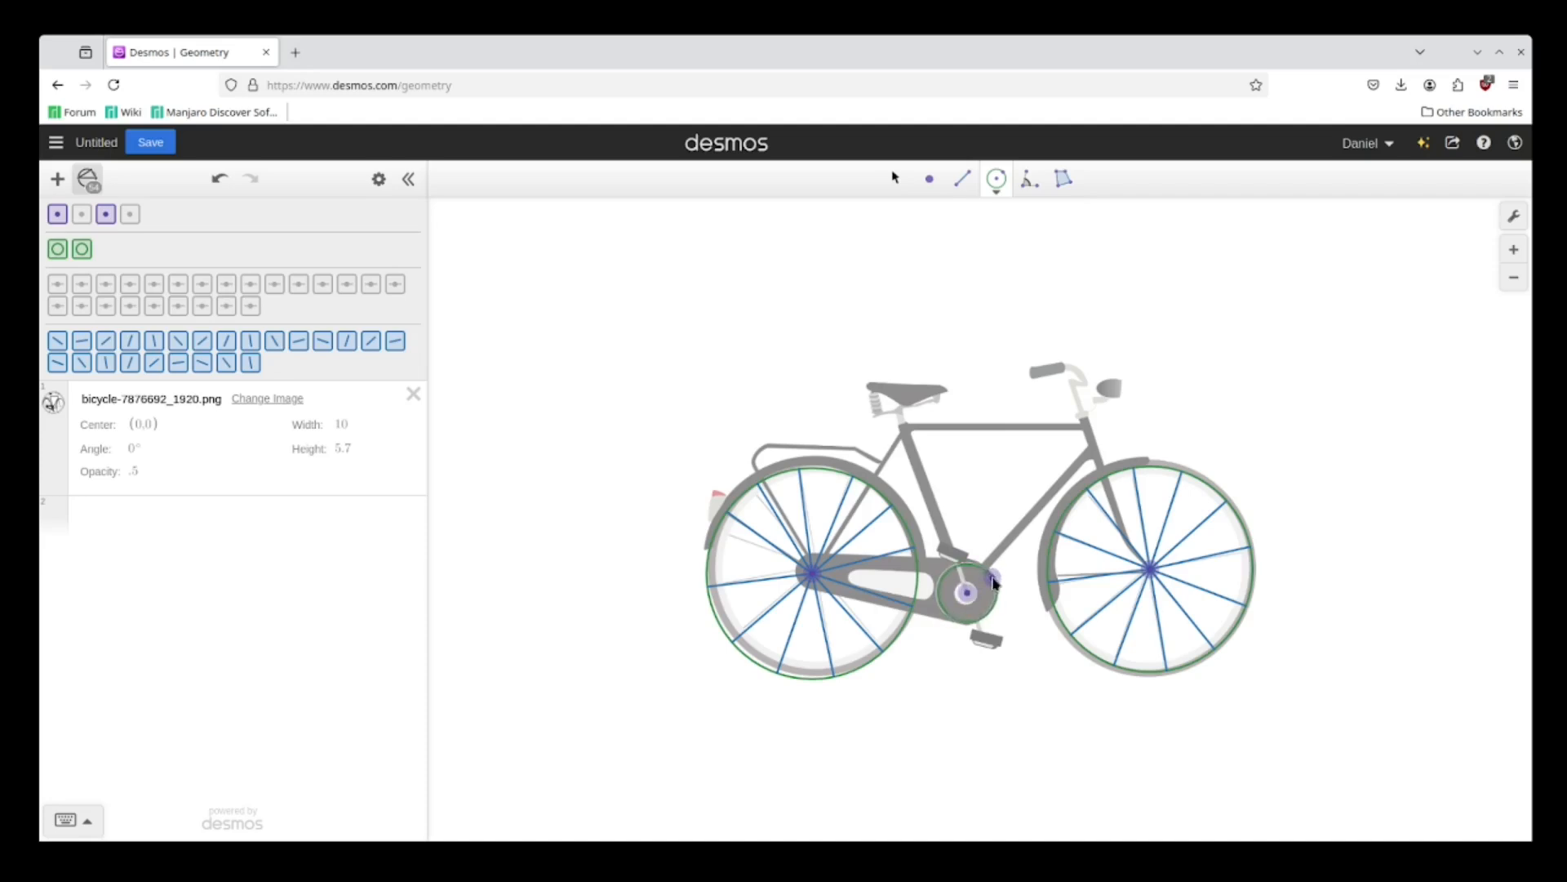
pyautogui.click(995, 580)
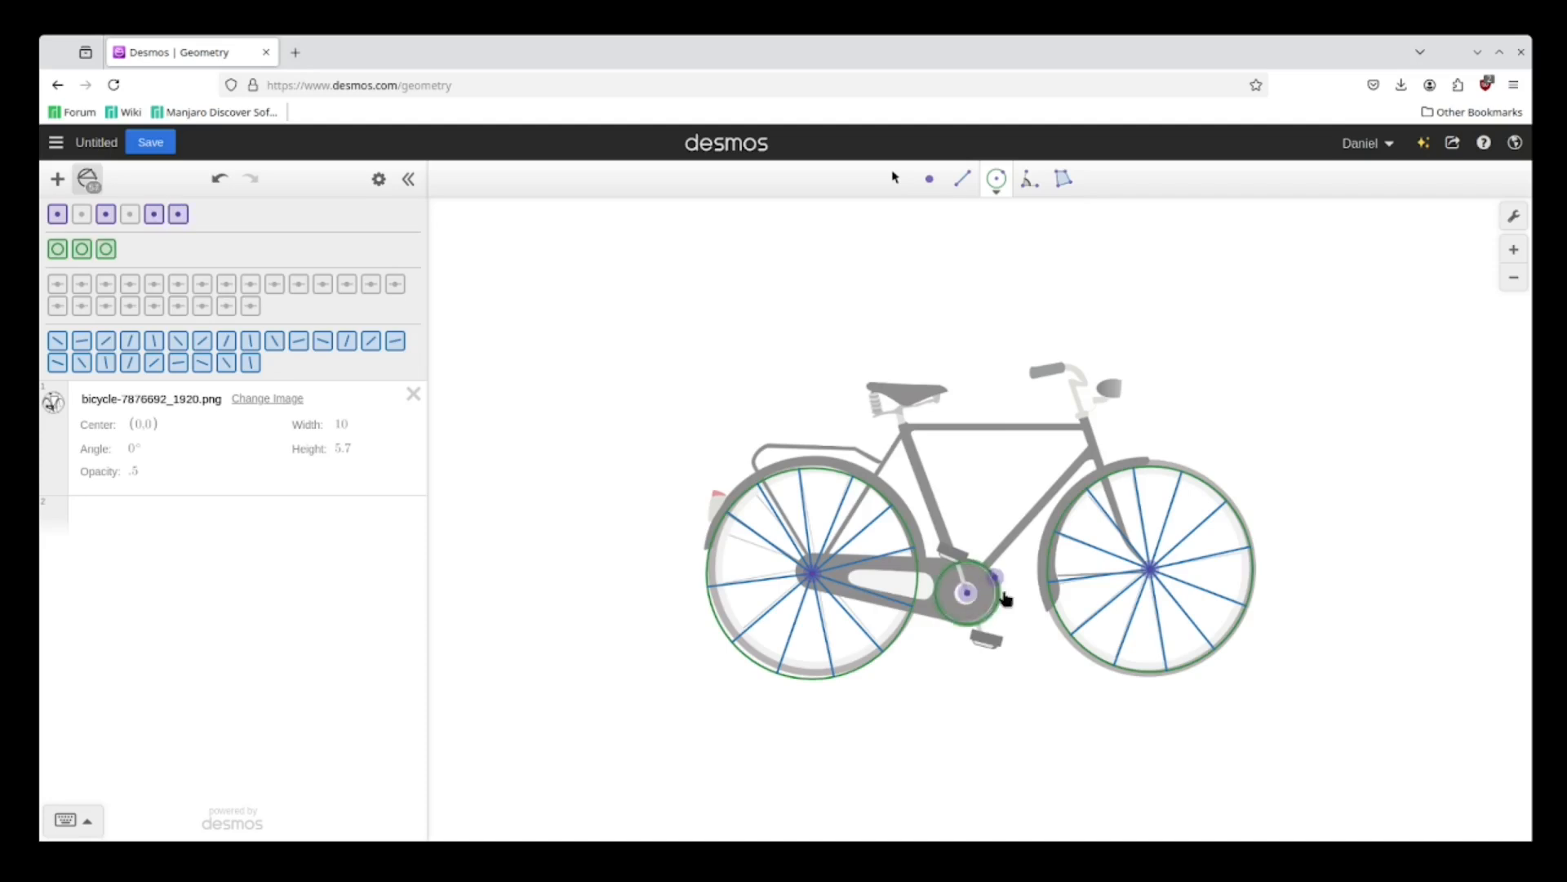
pyautogui.click(813, 578)
pyautogui.click(826, 569)
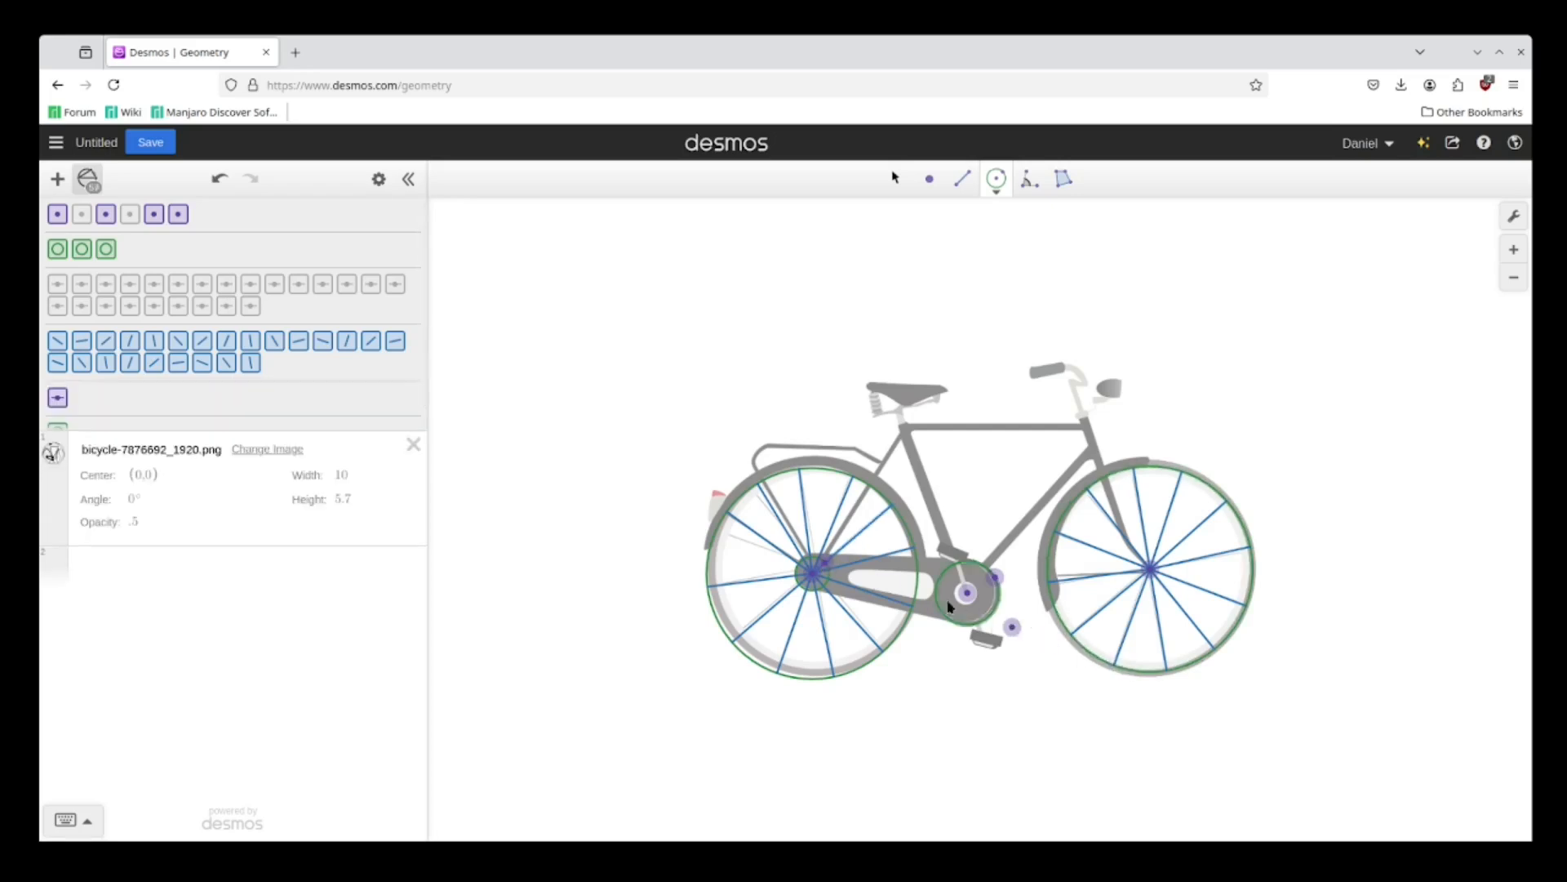
# Hide the center point and the radius point of the chainring circle
pyautogui.scroll(-1, 196, 351)
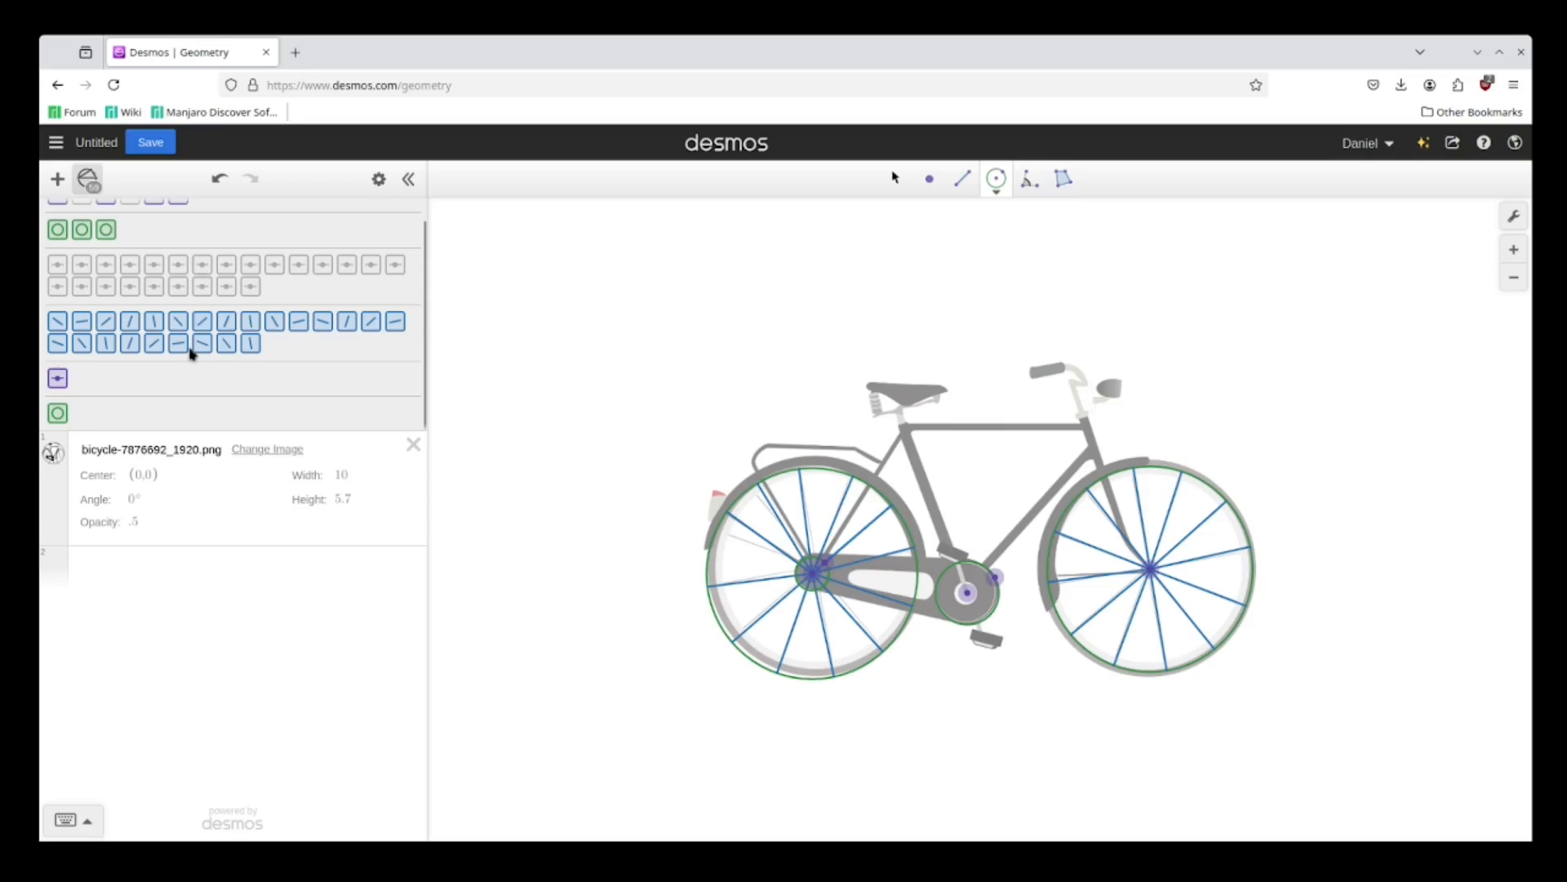
pyautogui.scroll(1, 188, 343)
pyautogui.scroll(-1, 167, 363)
pyautogui.scroll(1, 245, 322)
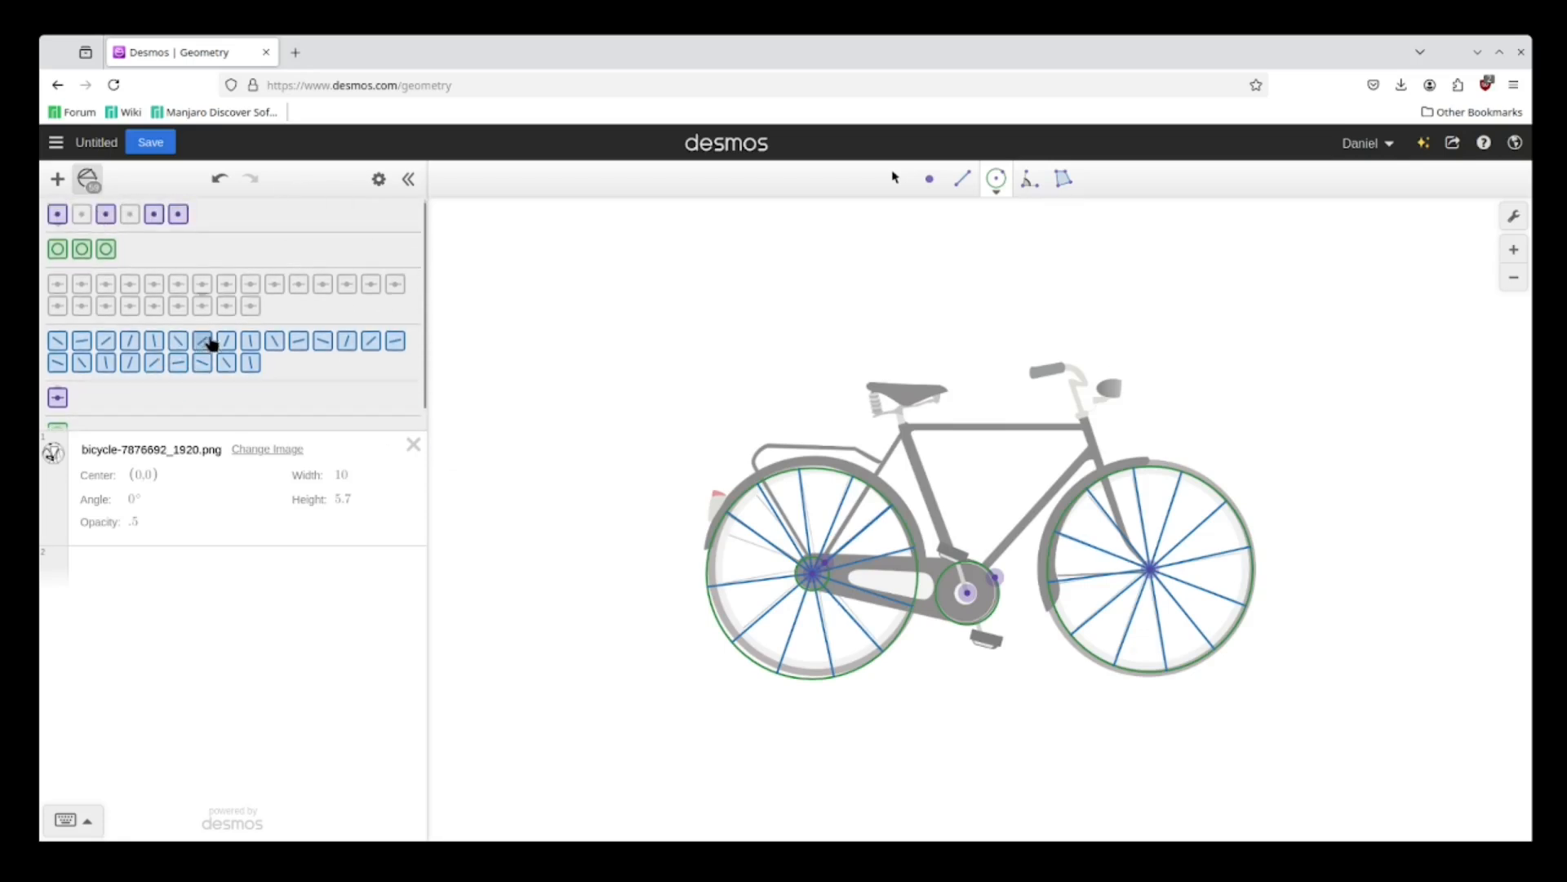
pyautogui.click(155, 216)
pyautogui.click(924, 182)
pyautogui.click(179, 216)
pyautogui.click(930, 178)
pyautogui.scroll(-1, 105, 347)
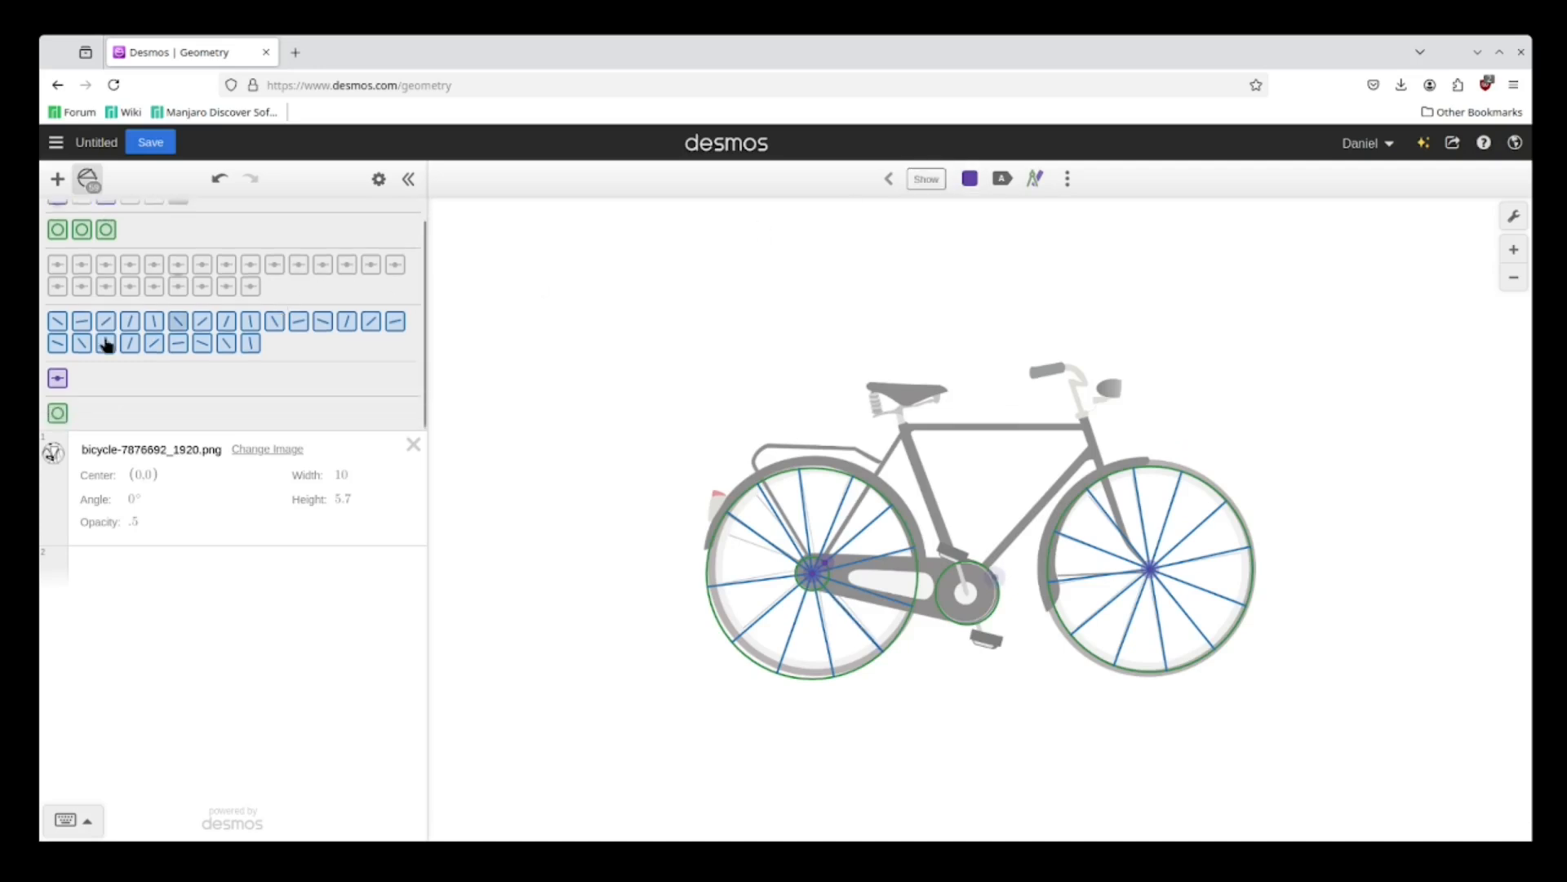
# Hide the radius point of the rear hub circle and clear the selection
pyautogui.click(58, 380)
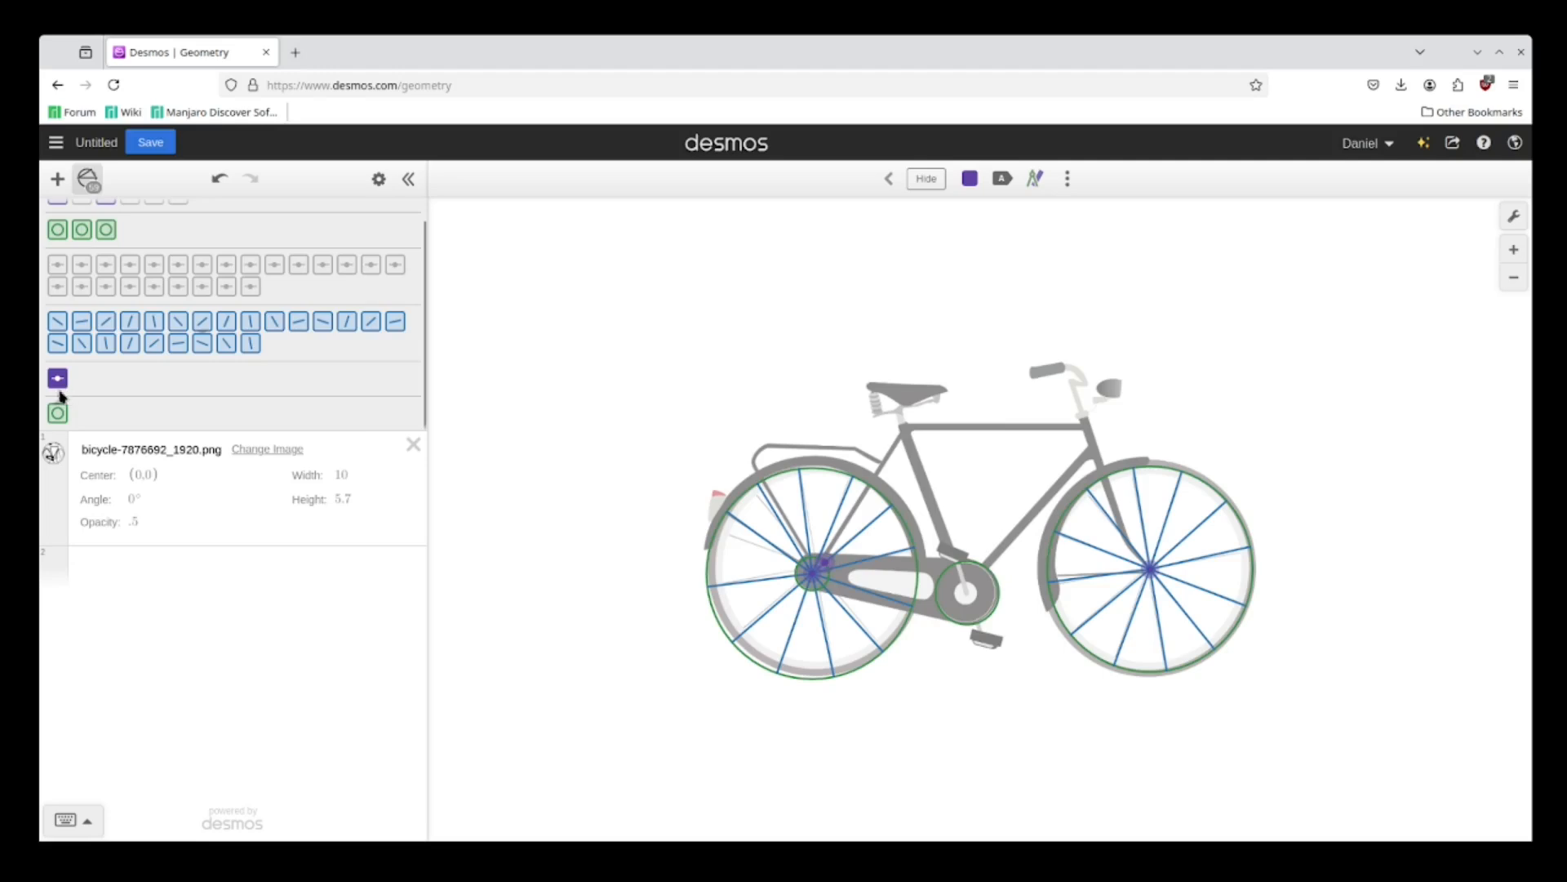
pyautogui.click(927, 181)
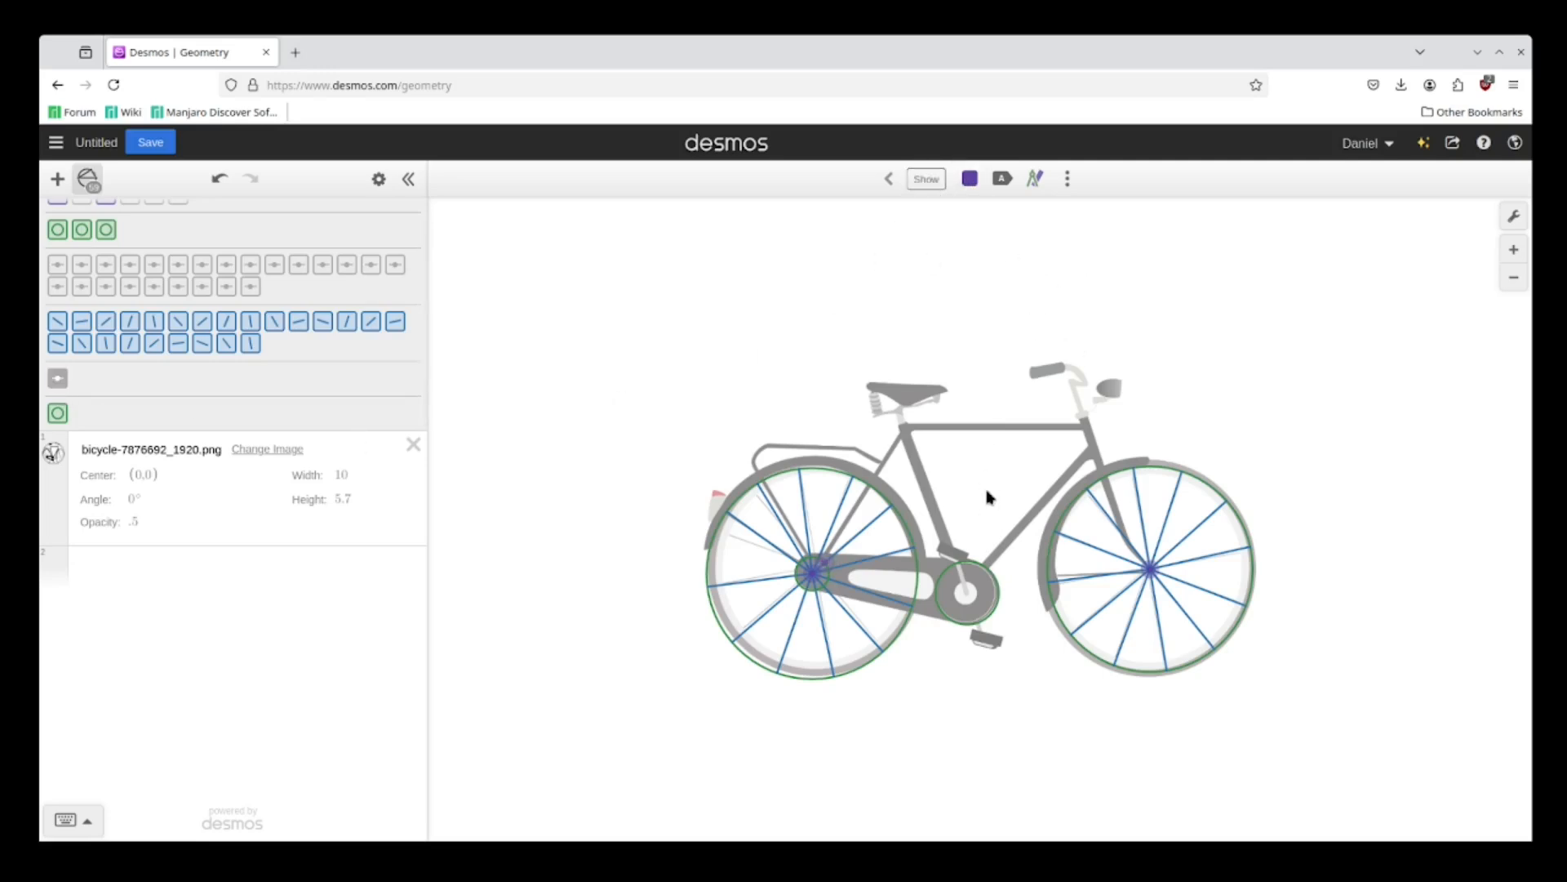
pyautogui.click(940, 708)
# Draw two segments along the chain case's upper and lower edges, from the rear hub circle to the chainring circle
pyautogui.click(963, 179)
pyautogui.click(817, 563)
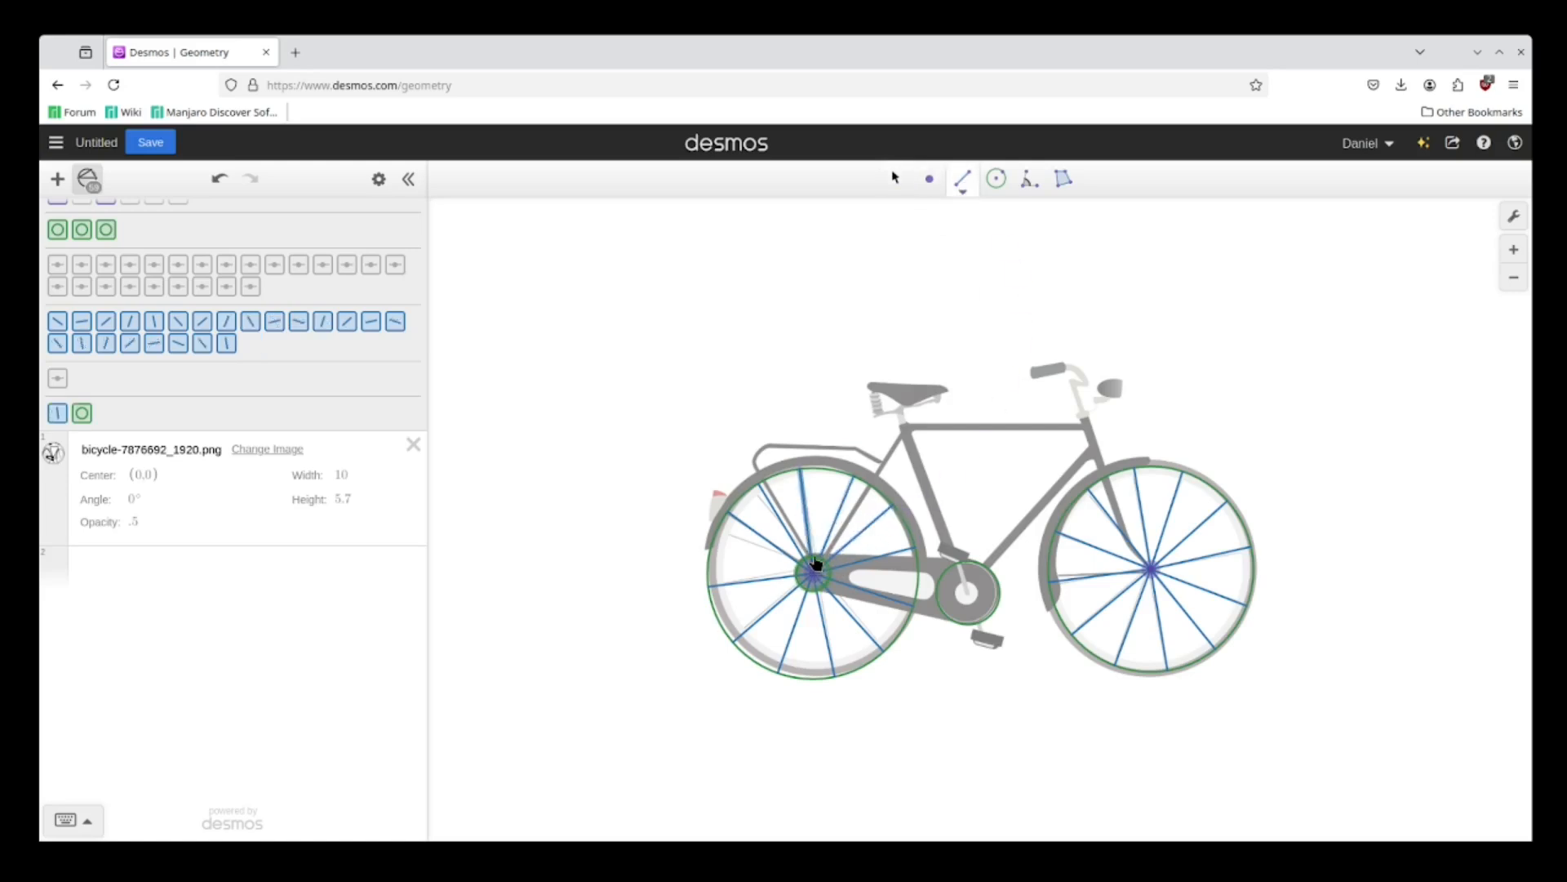
pyautogui.scroll(3, 817, 561)
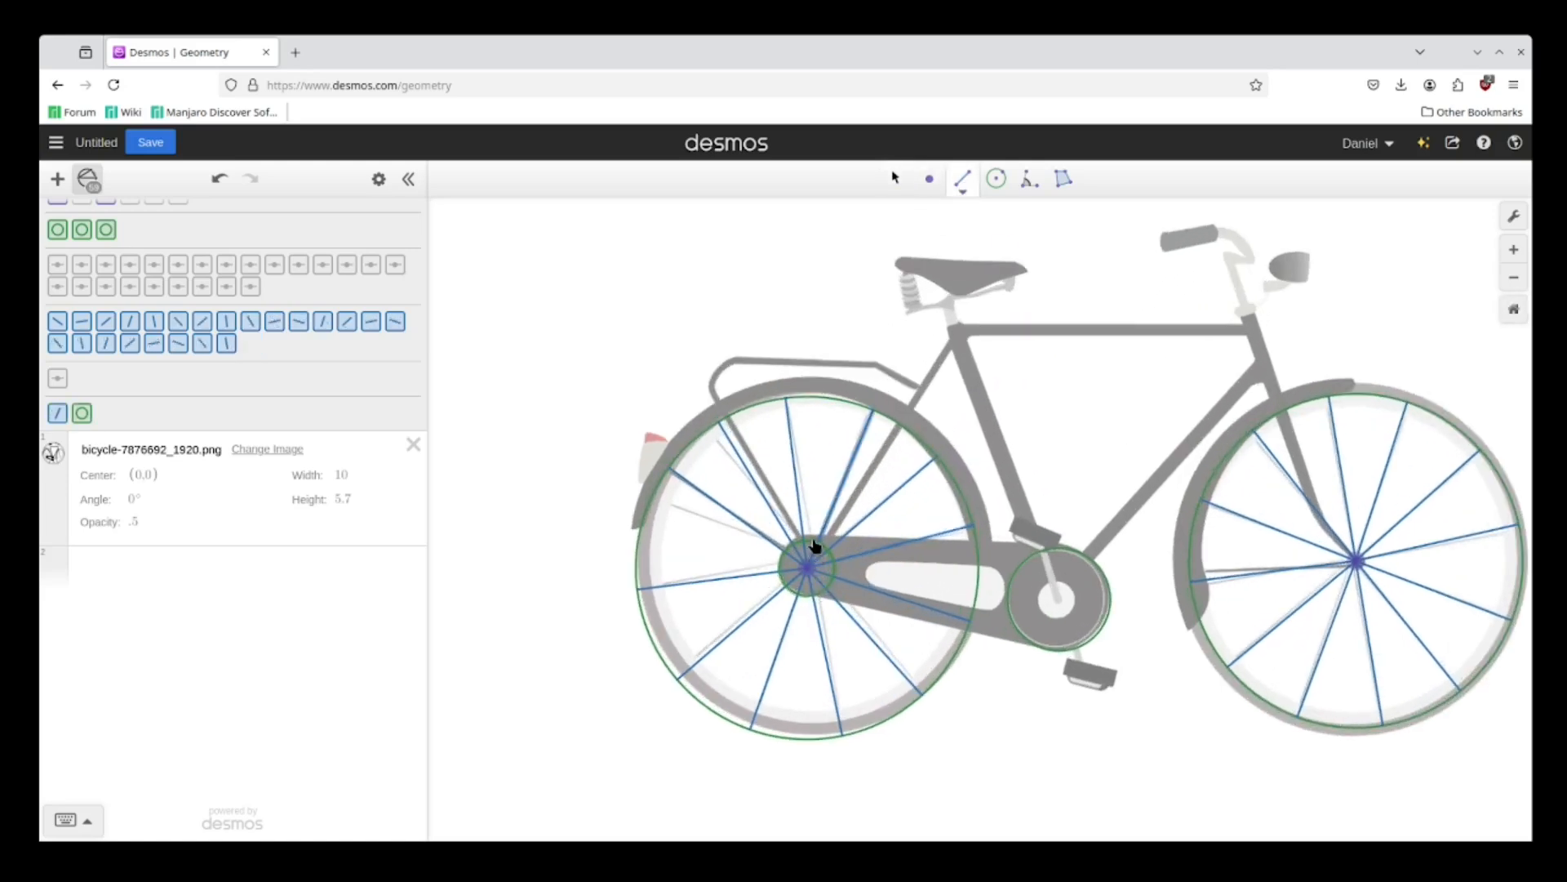
pyautogui.scroll(2, 814, 549)
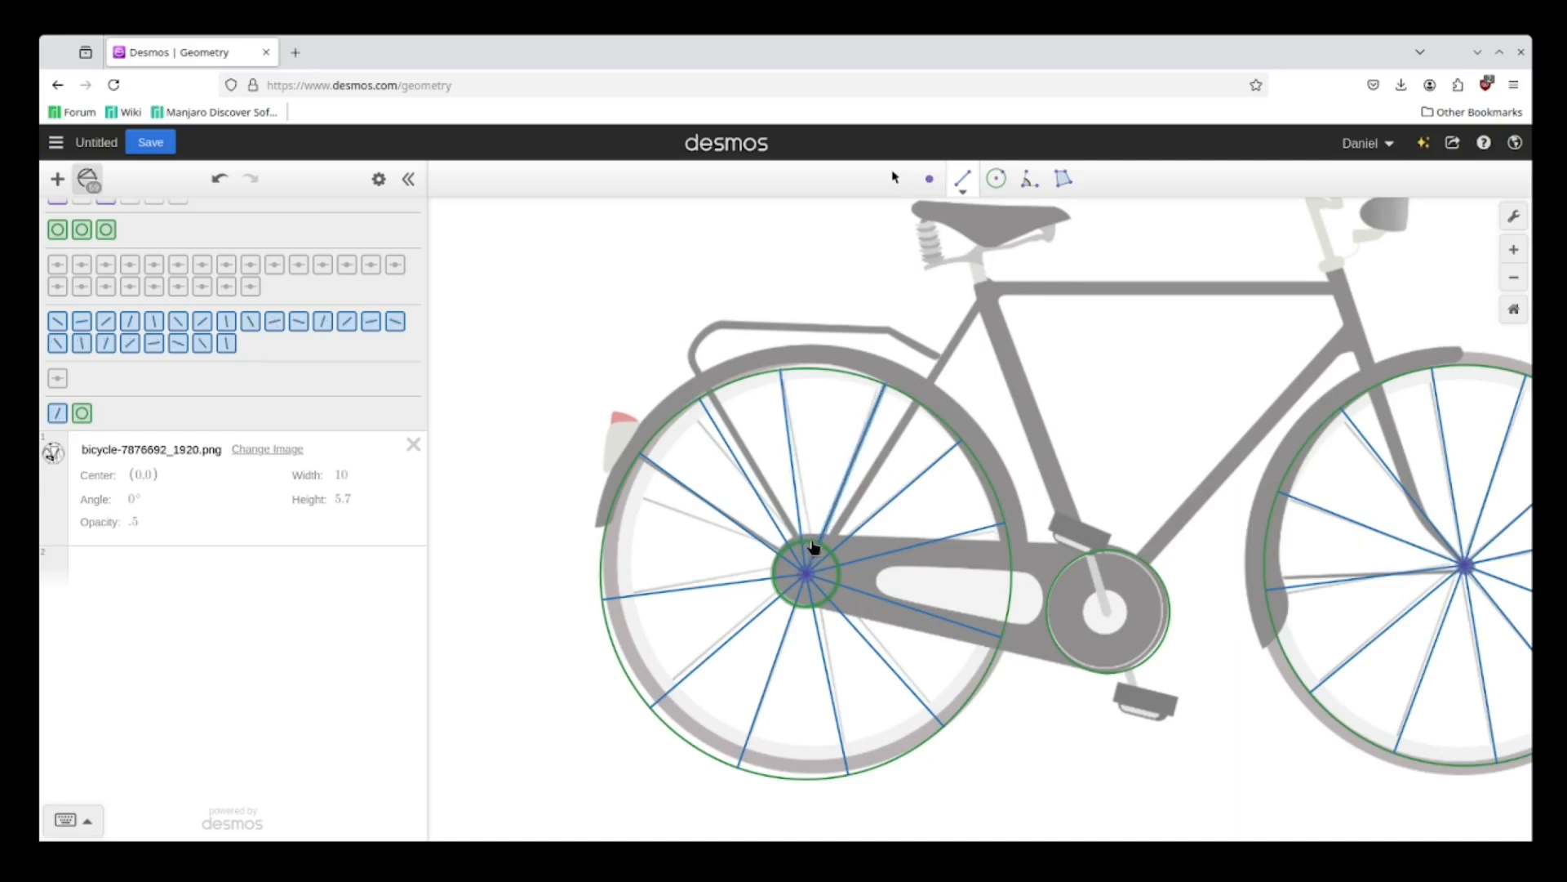
pyautogui.click(811, 542)
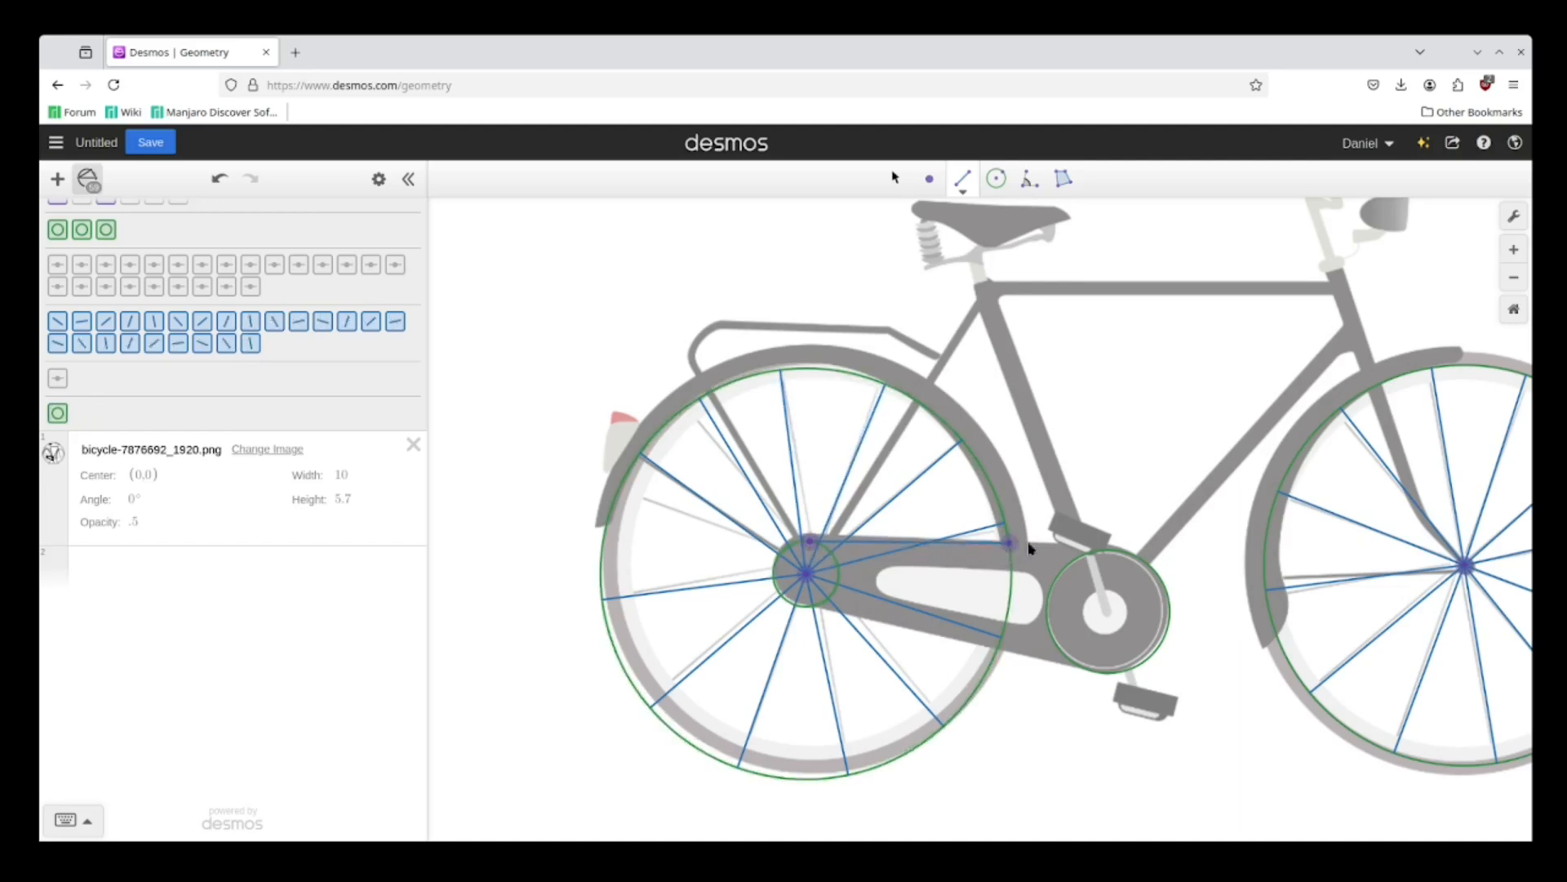
pyautogui.click(1105, 555)
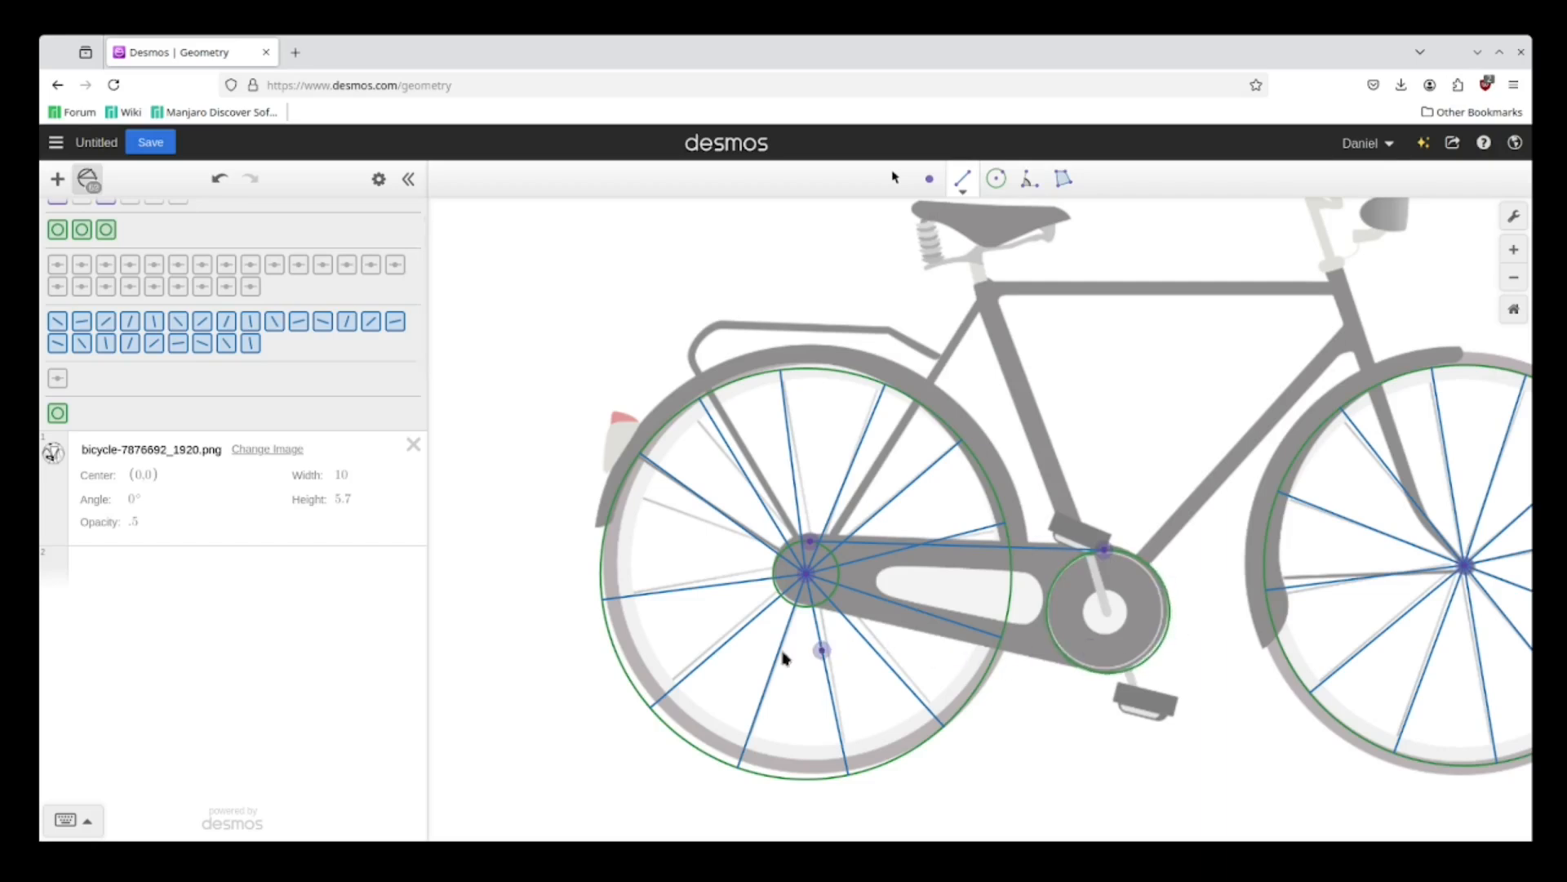
pyautogui.click(804, 608)
pyautogui.click(1086, 672)
pyautogui.scroll(-3, 1102, 601)
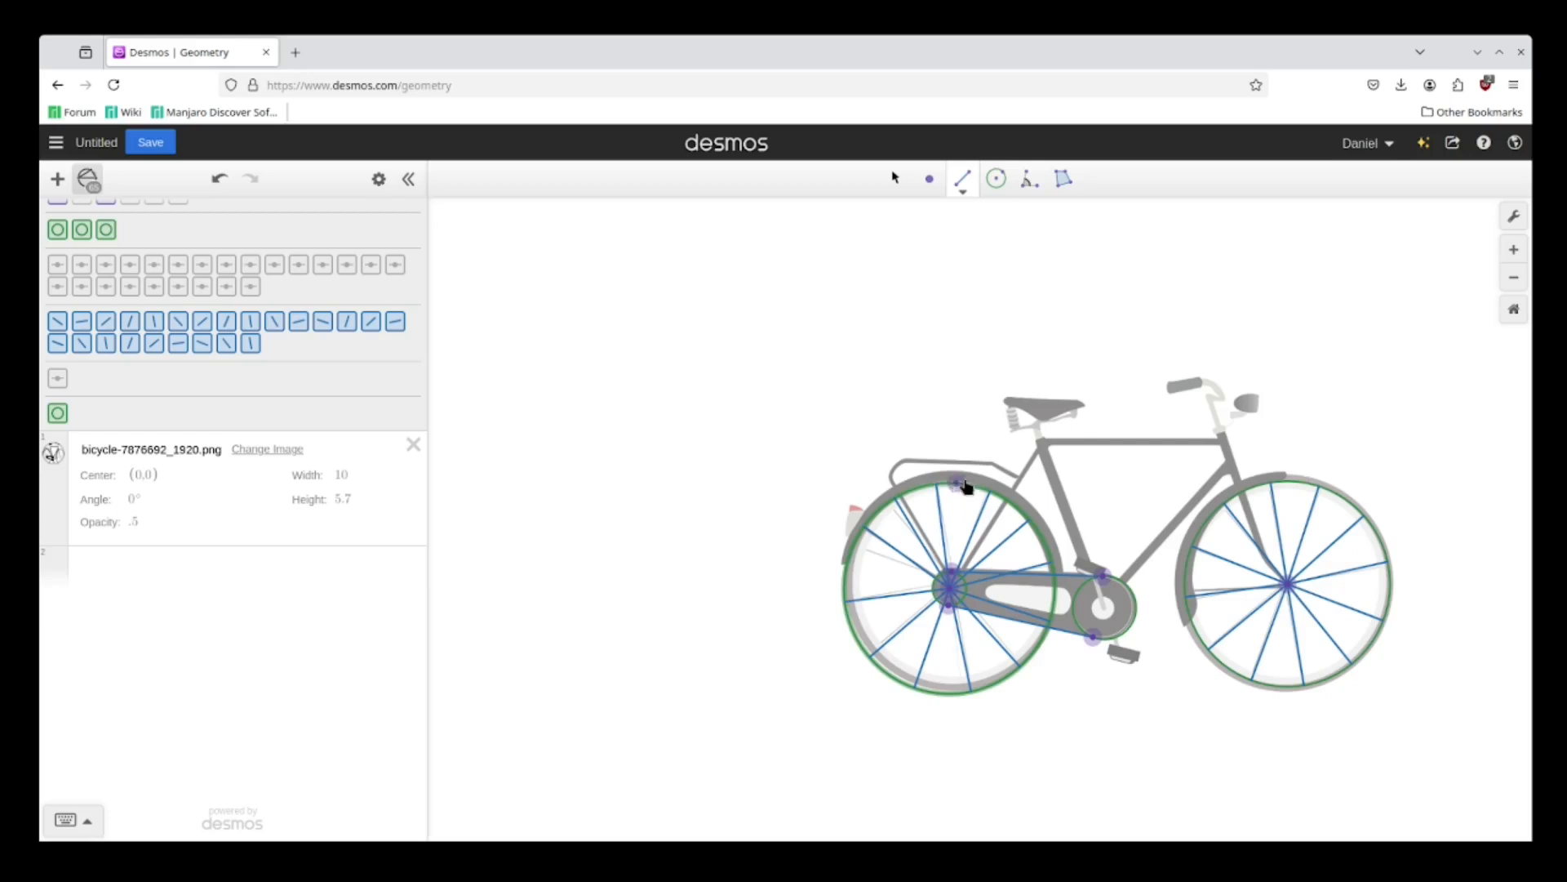
# Hide the four endpoints of the two chain case segments
pyautogui.scroll(-1, 139, 350)
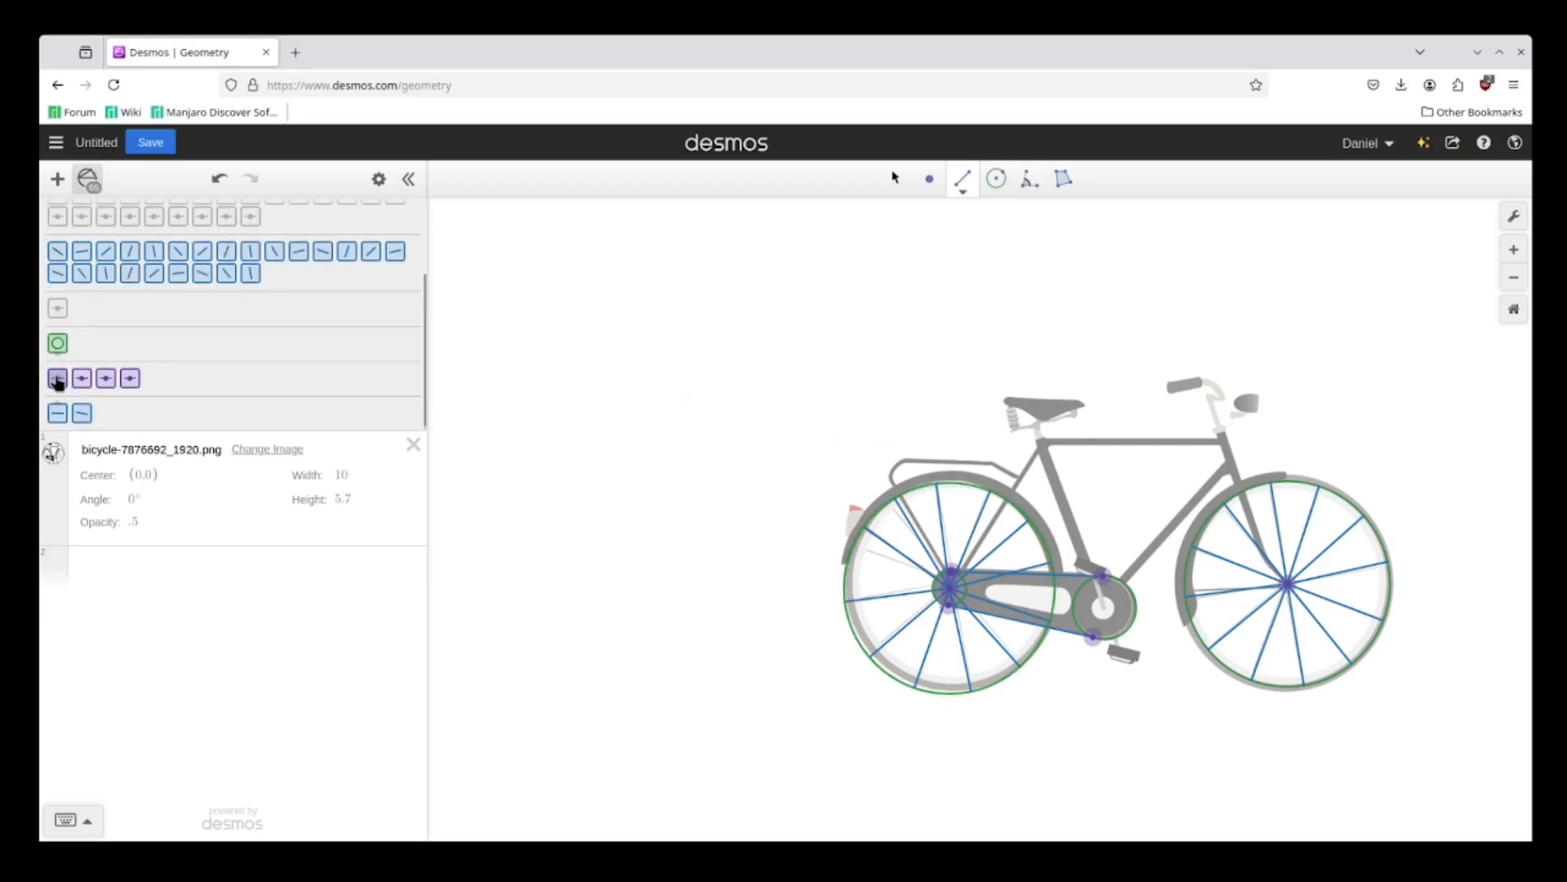
pyautogui.click(57, 379)
pyautogui.click(925, 178)
pyautogui.click(75, 380)
pyautogui.click(920, 178)
pyautogui.click(103, 382)
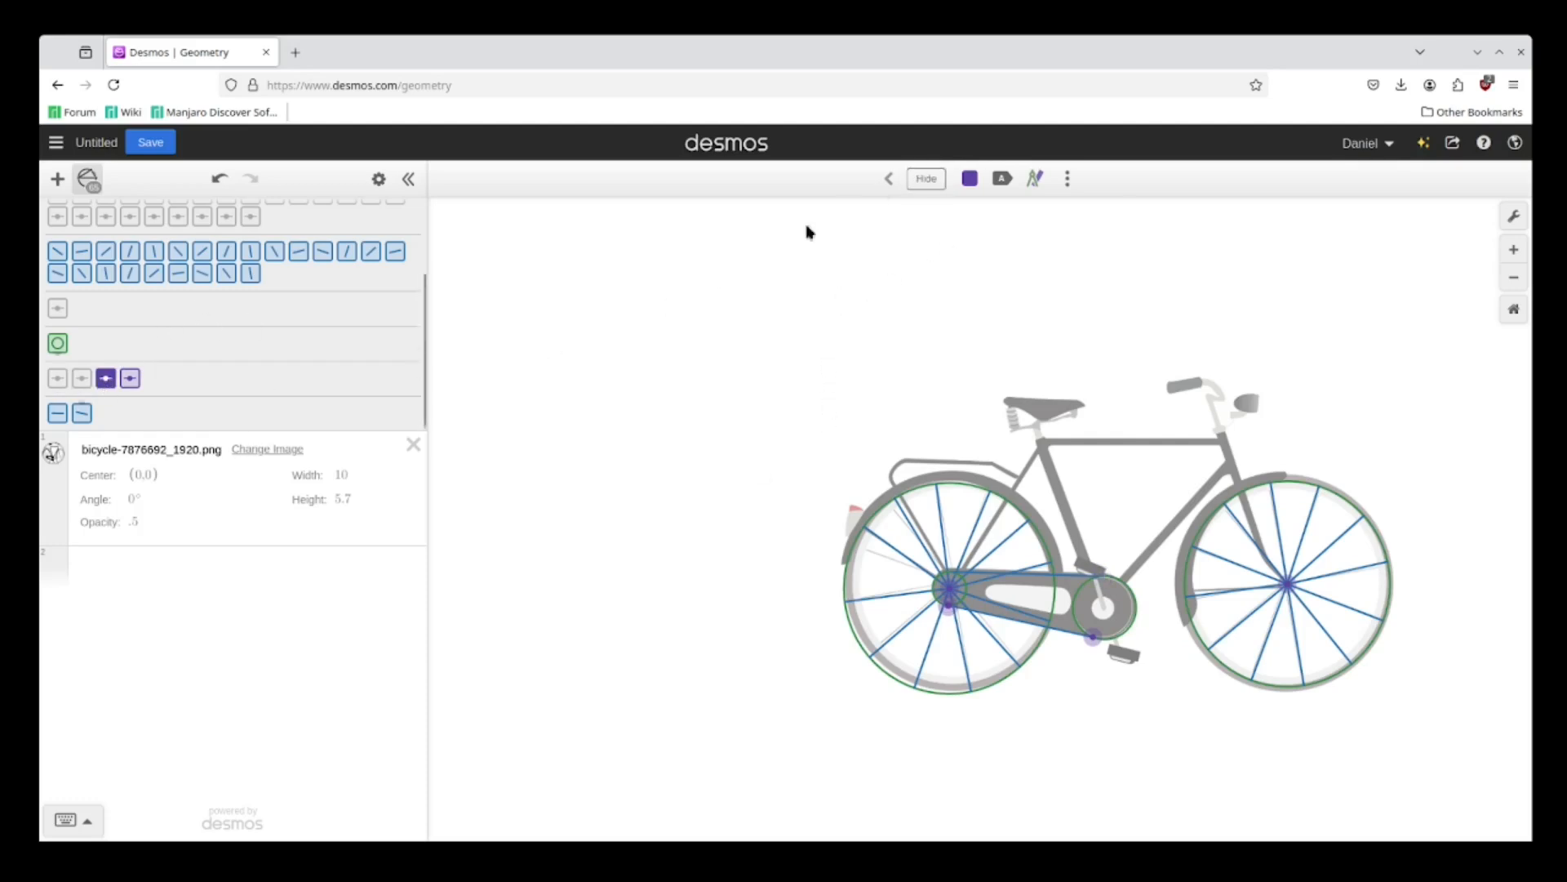
pyautogui.click(925, 179)
pyautogui.click(132, 379)
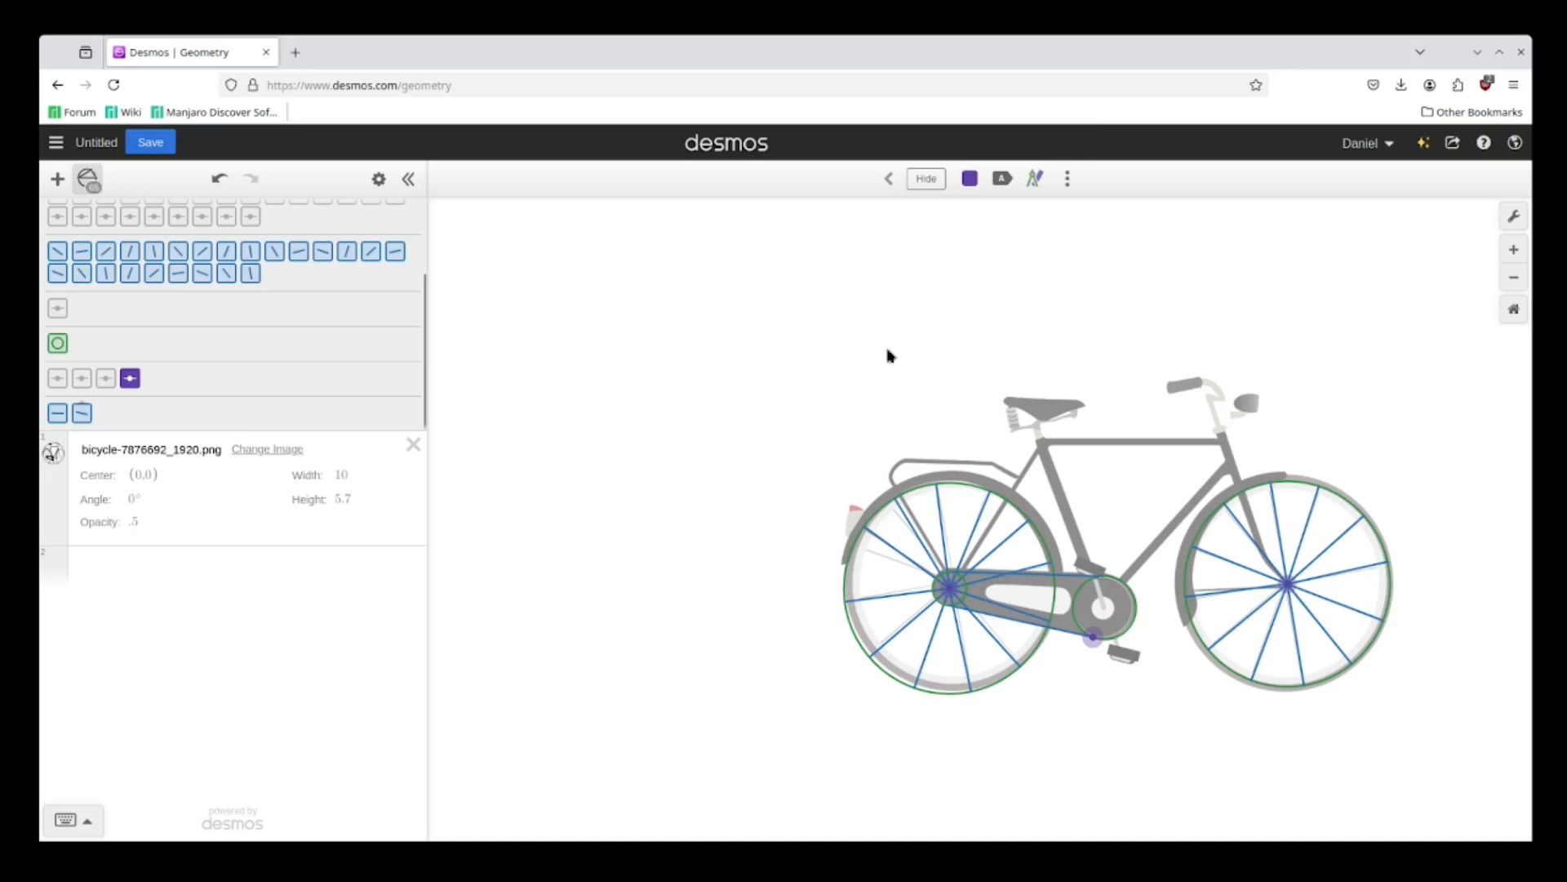
pyautogui.click(927, 178)
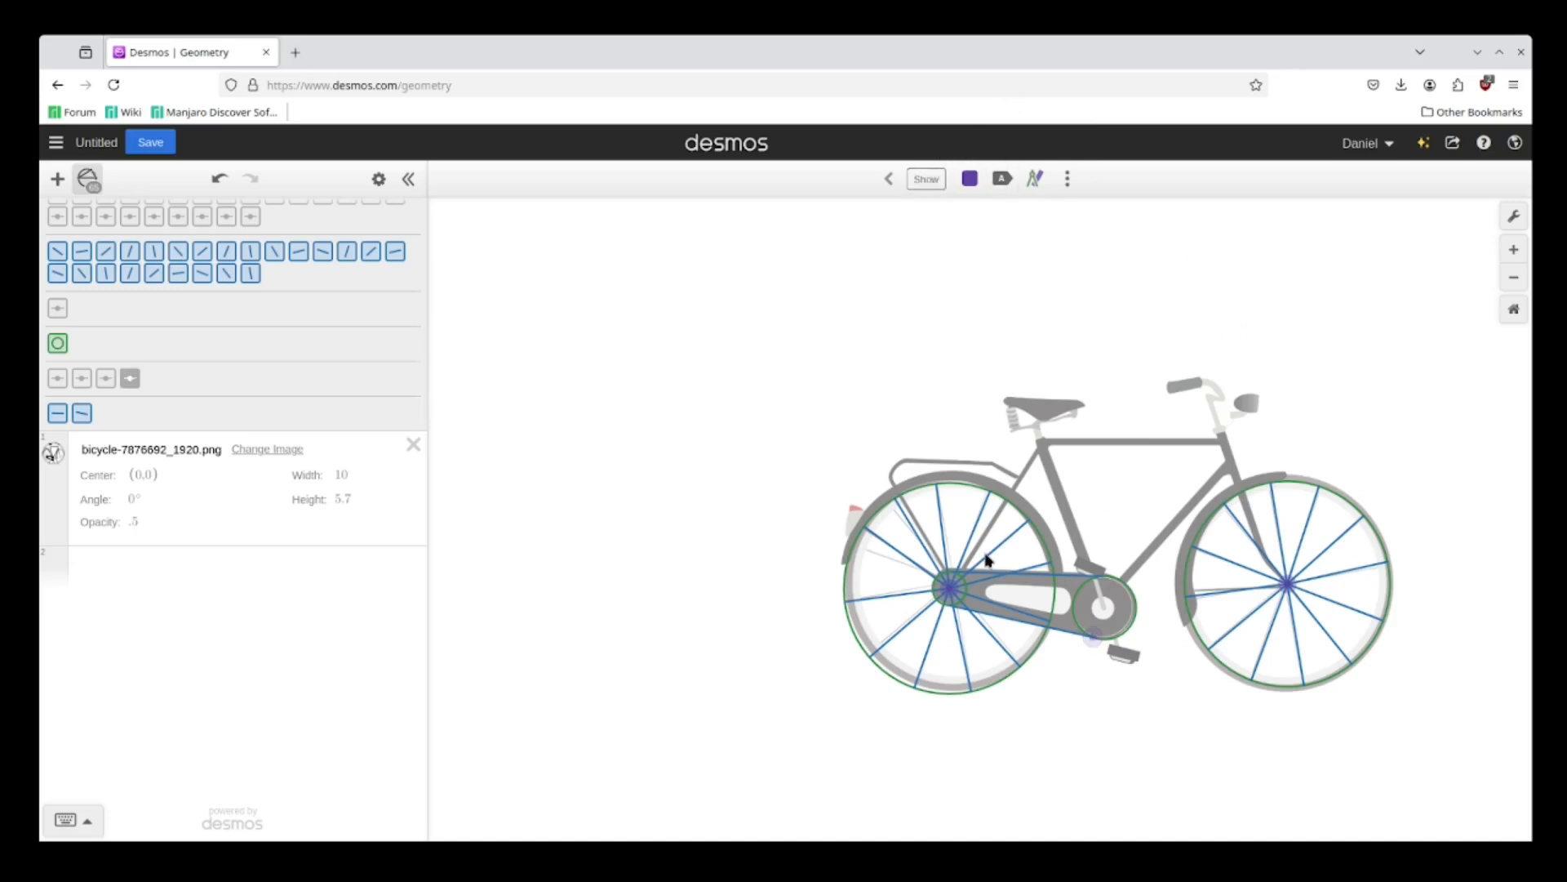
# Recolor the rear wheel circle and the chainring circle black
pyautogui.moveTo(1287, 756); pyautogui.dragTo(1067, 727)
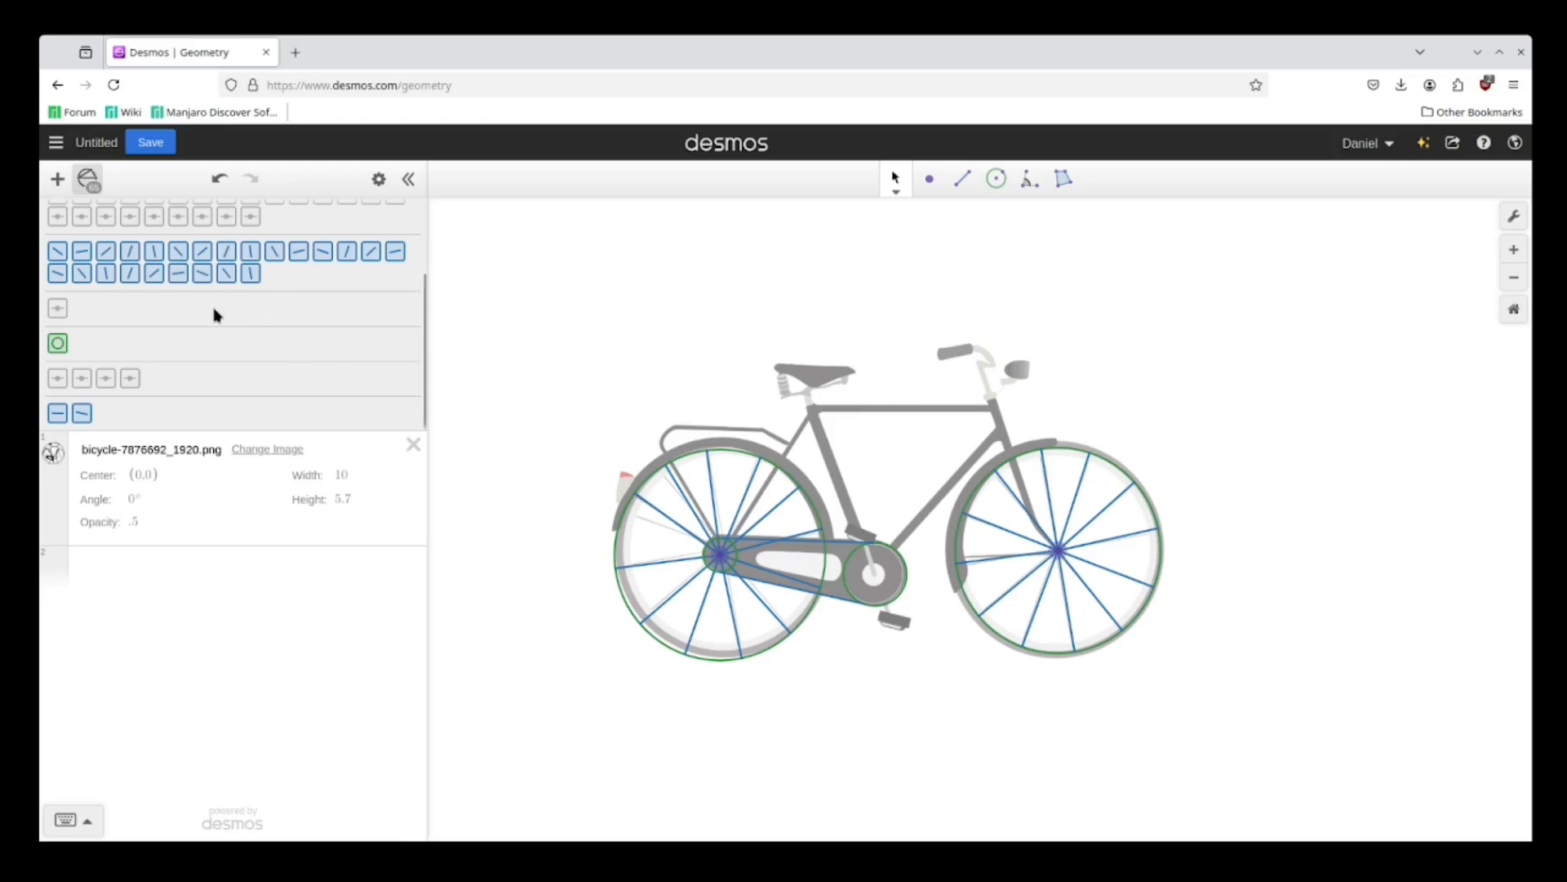
pyautogui.scroll(2, 135, 359)
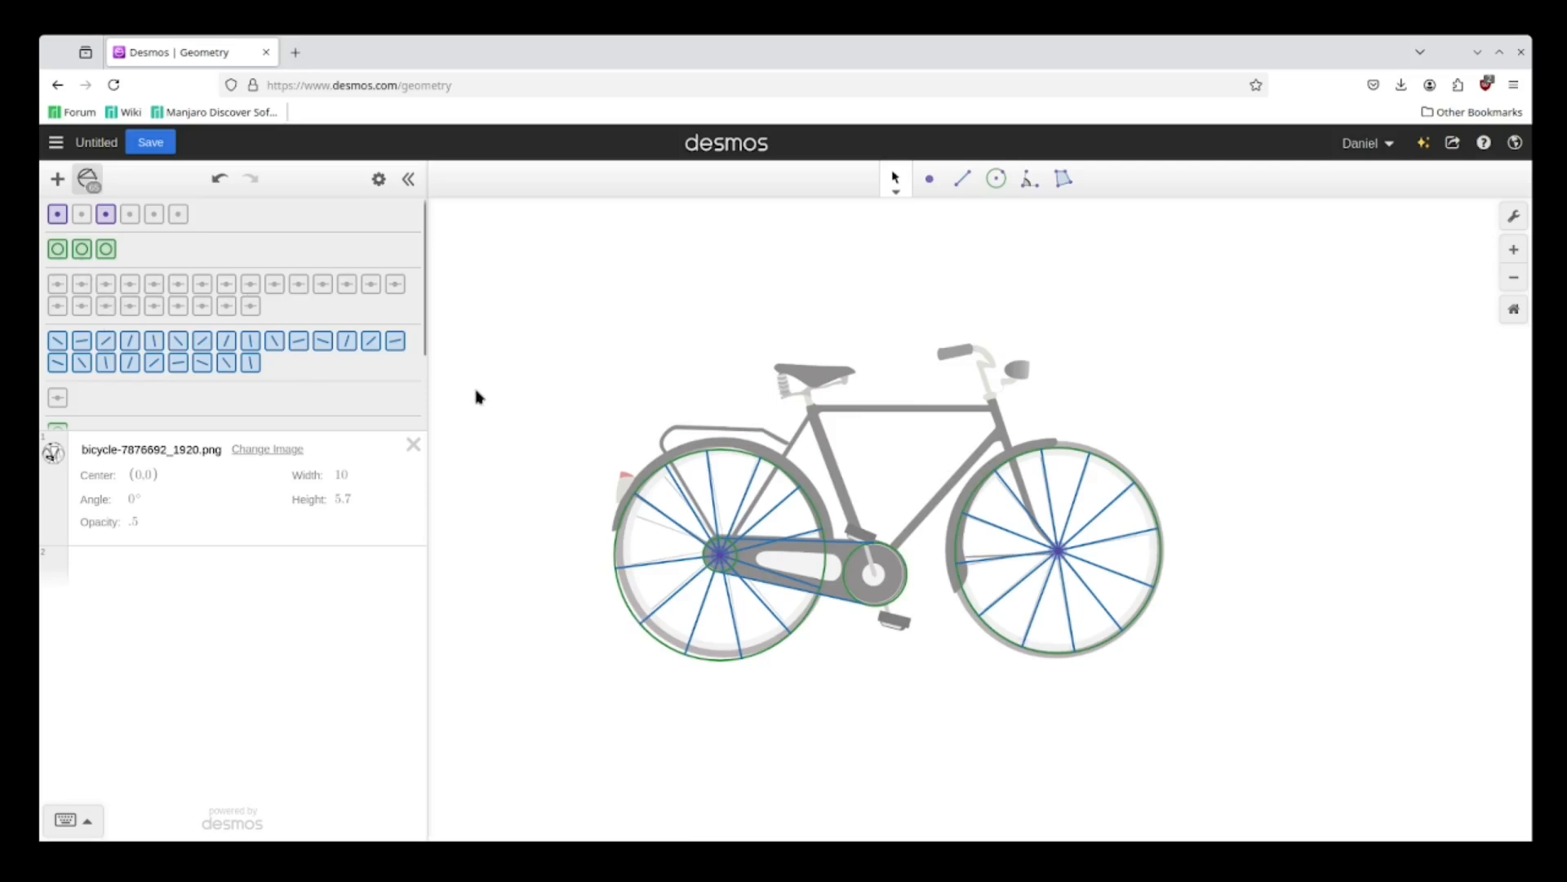
pyautogui.click(59, 256)
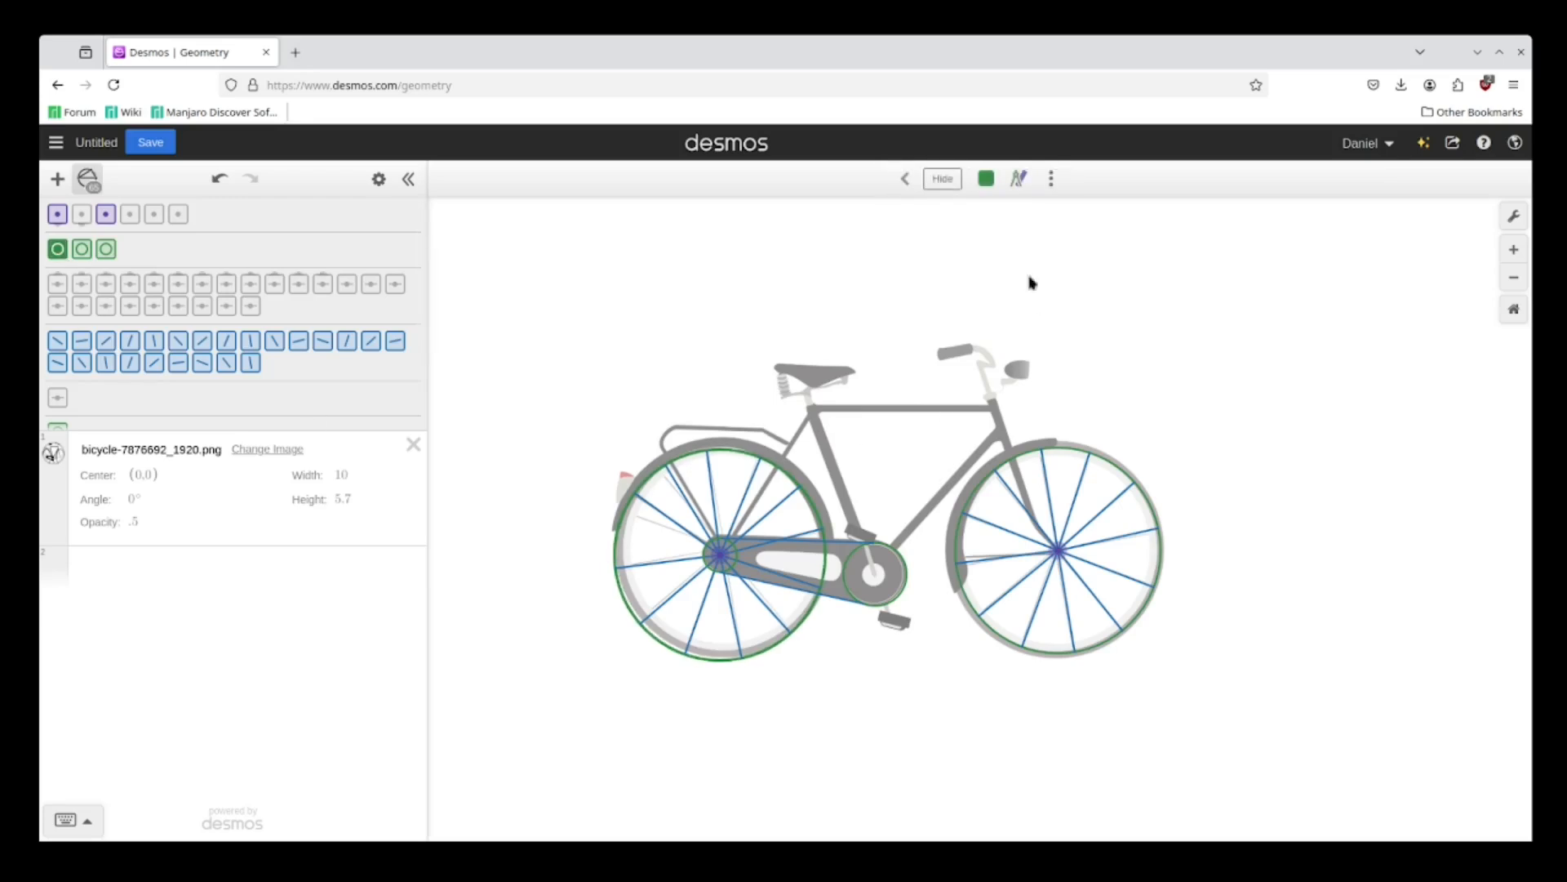
pyautogui.click(987, 181)
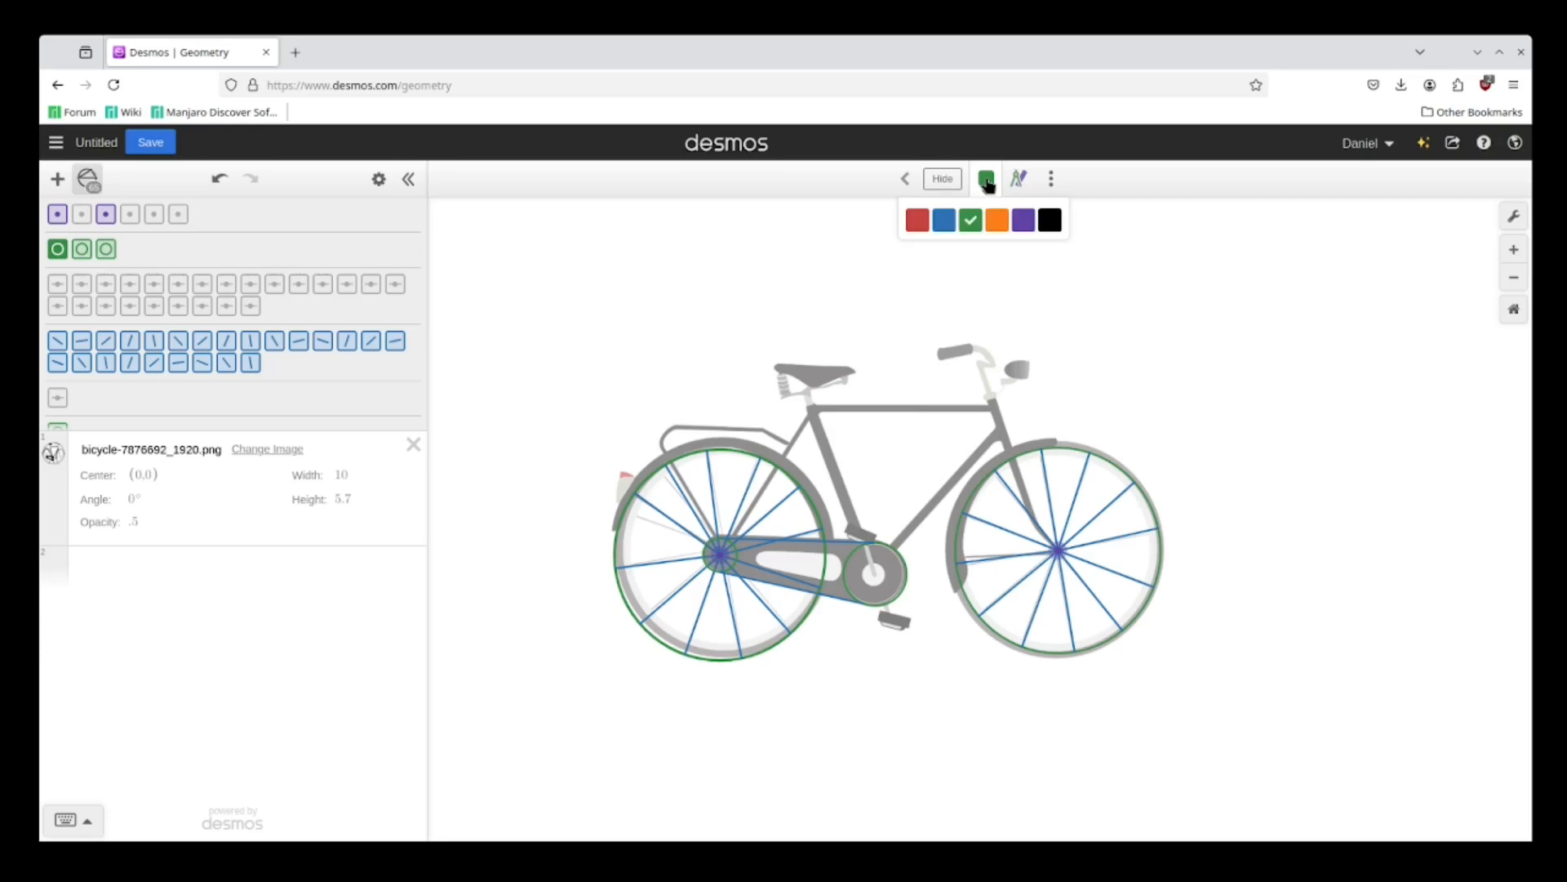
pyautogui.click(1052, 227)
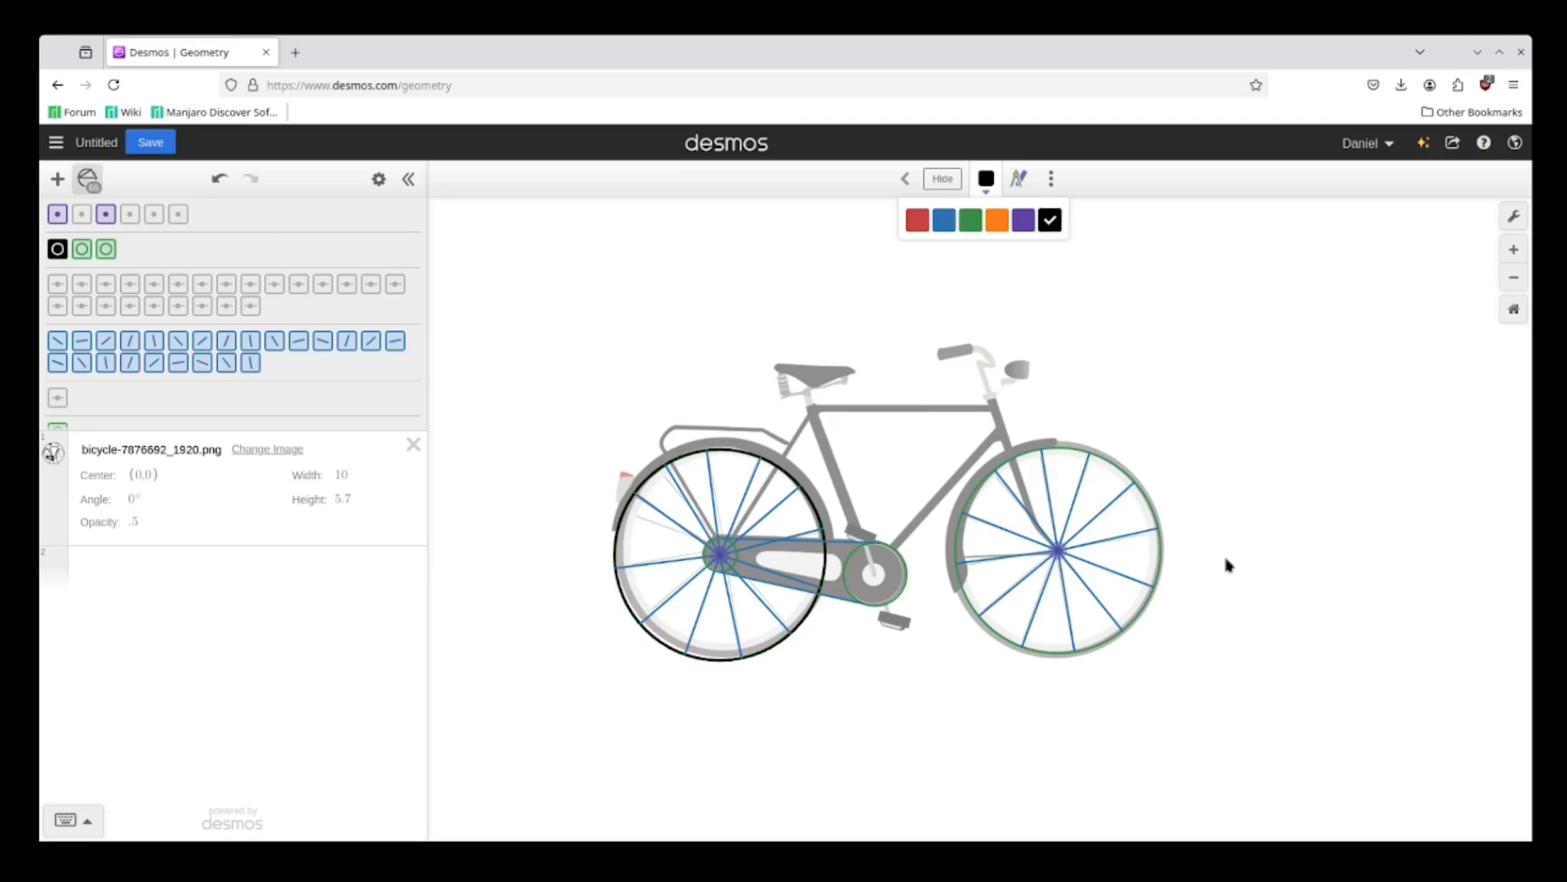
pyautogui.click(1133, 471)
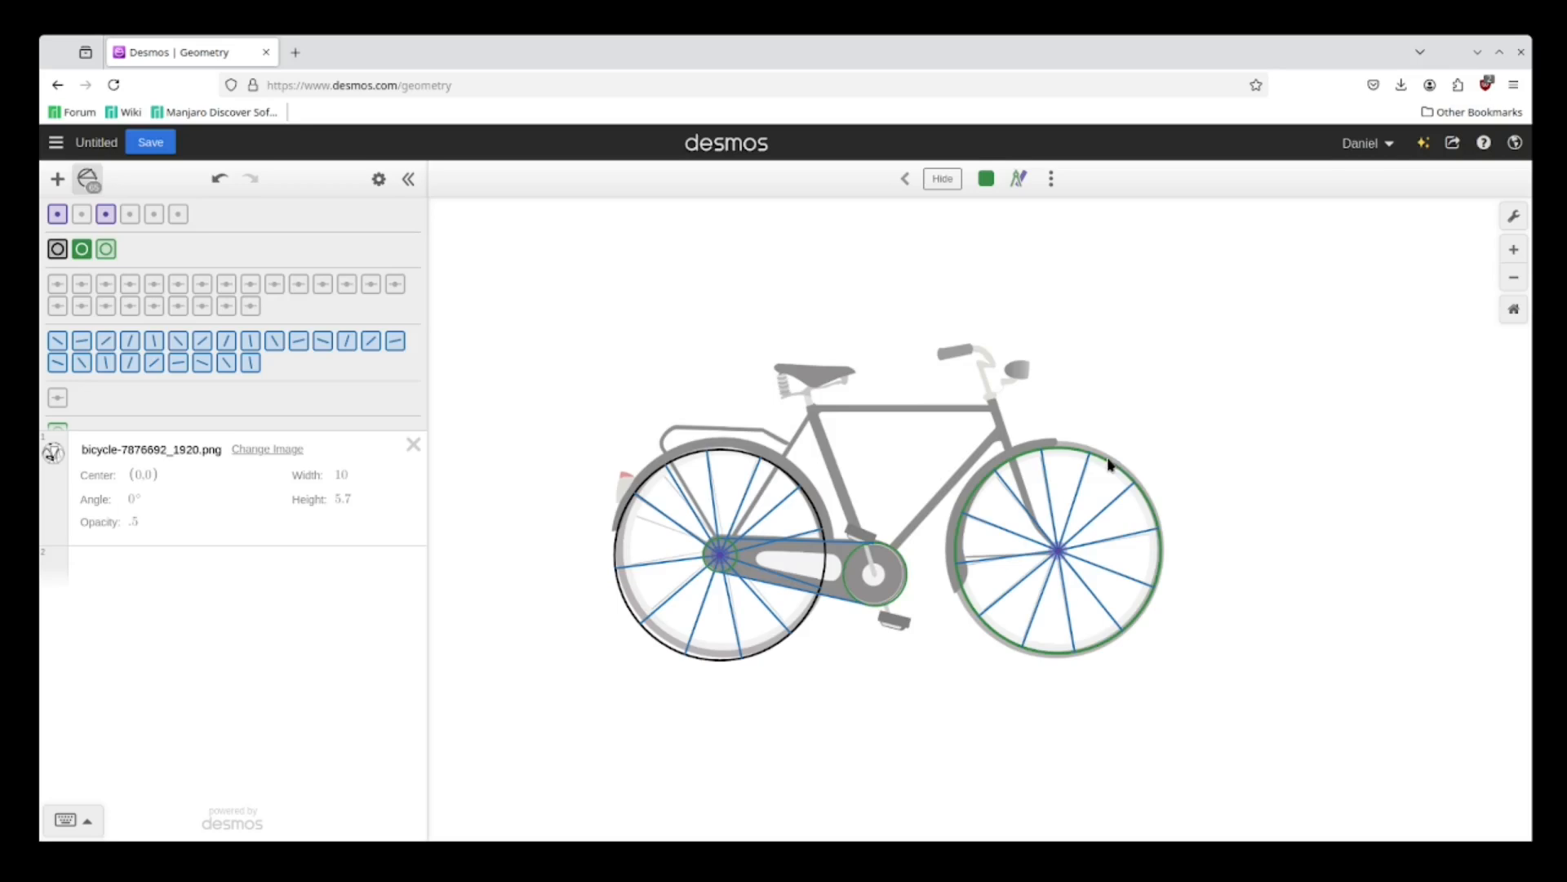
pyautogui.click(108, 249)
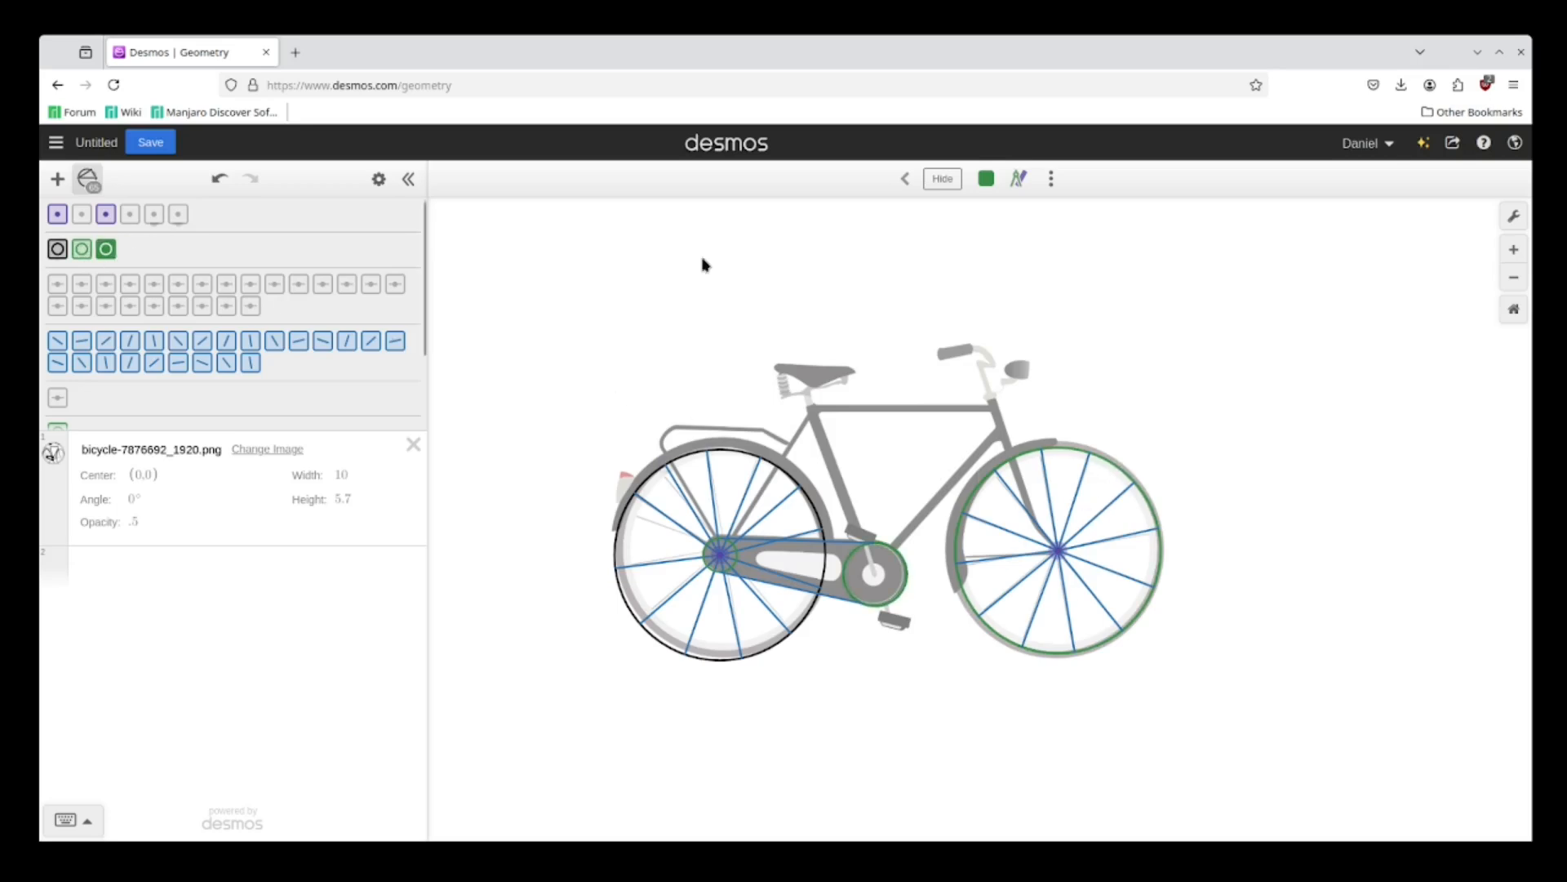
pyautogui.click(990, 178)
pyautogui.click(1049, 220)
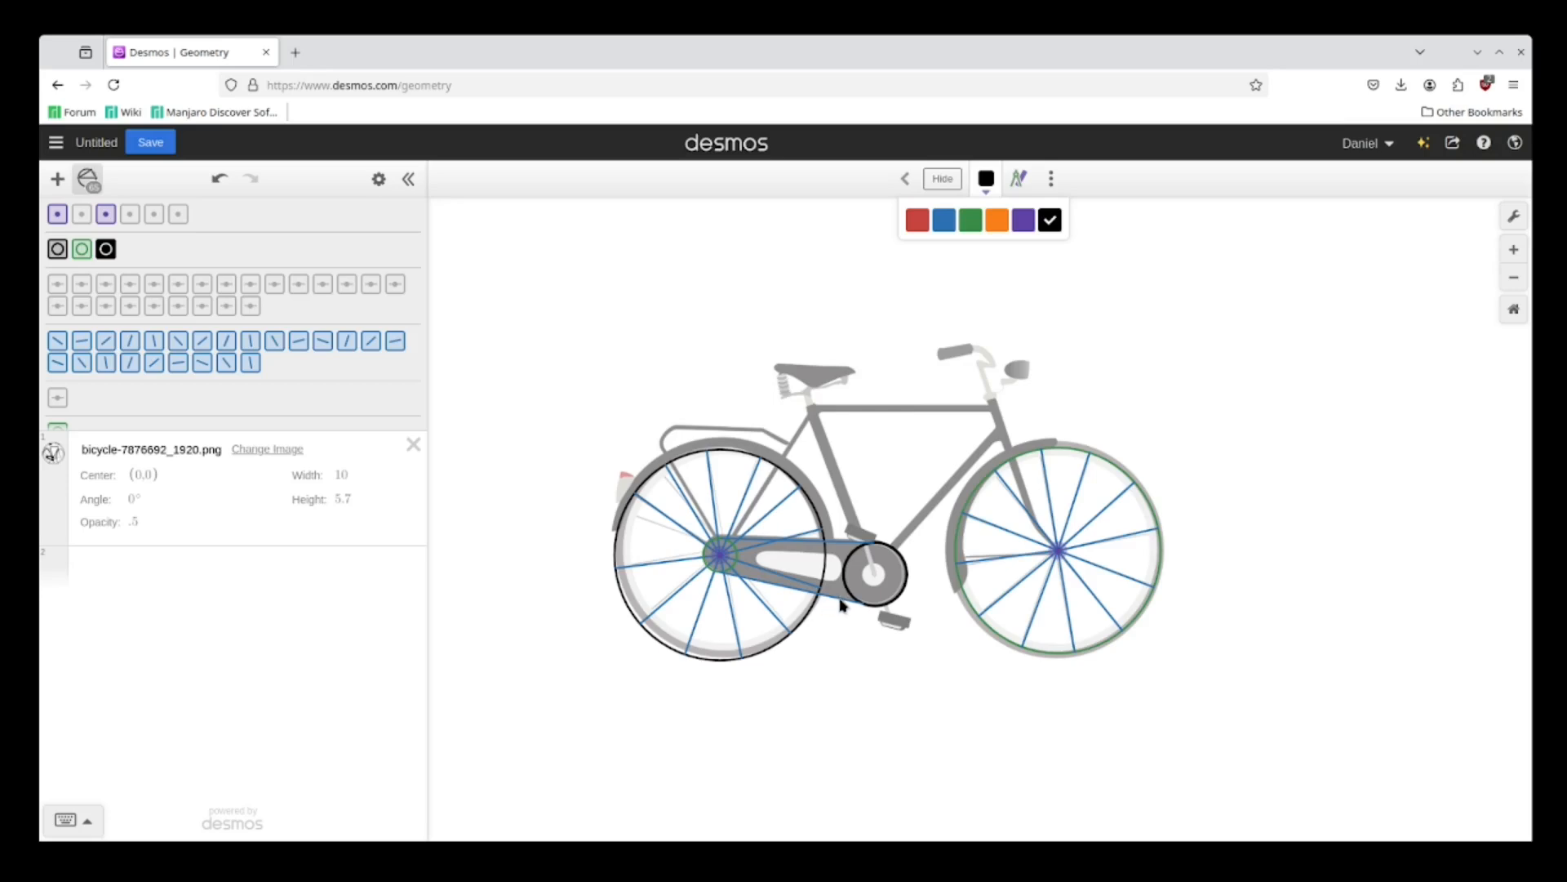
# Recolor the front wheel circle and the rear hub circle black
pyautogui.click(58, 250)
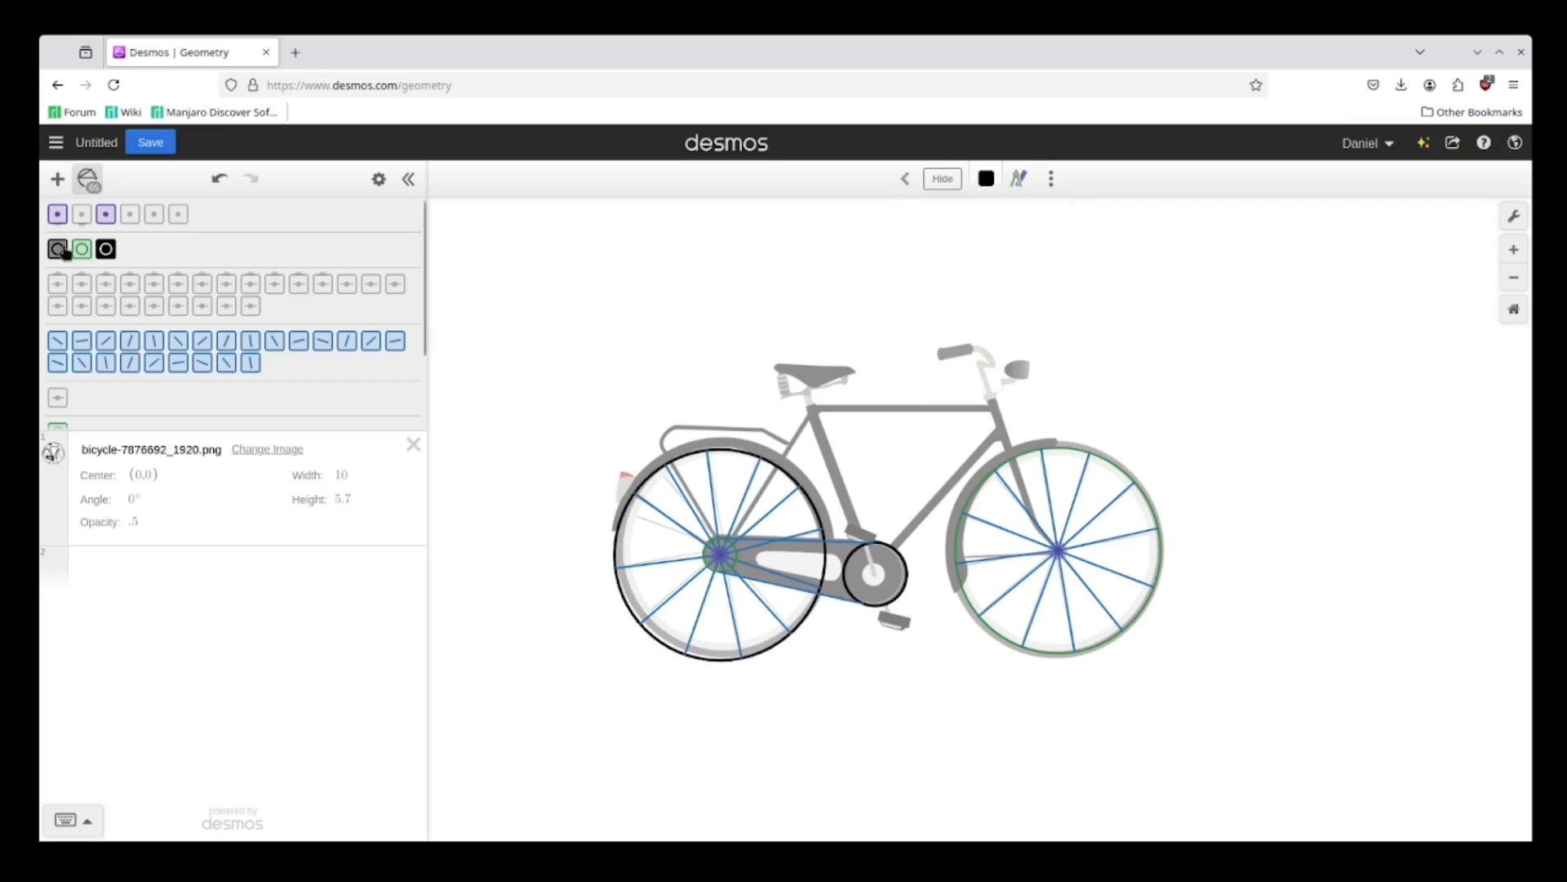
pyautogui.click(83, 252)
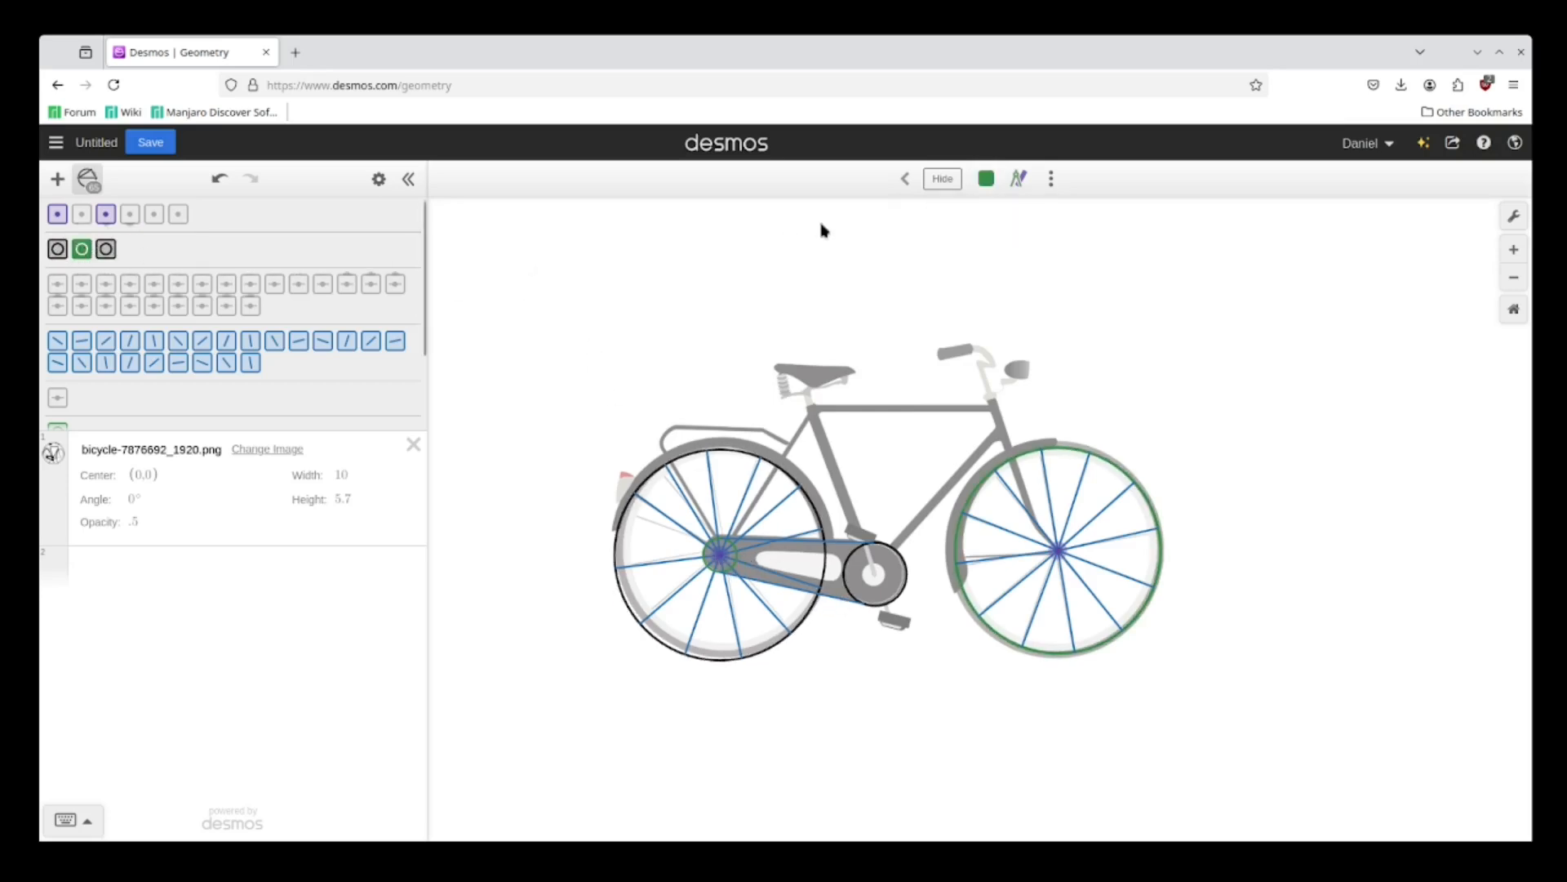
pyautogui.click(986, 178)
pyautogui.click(1051, 222)
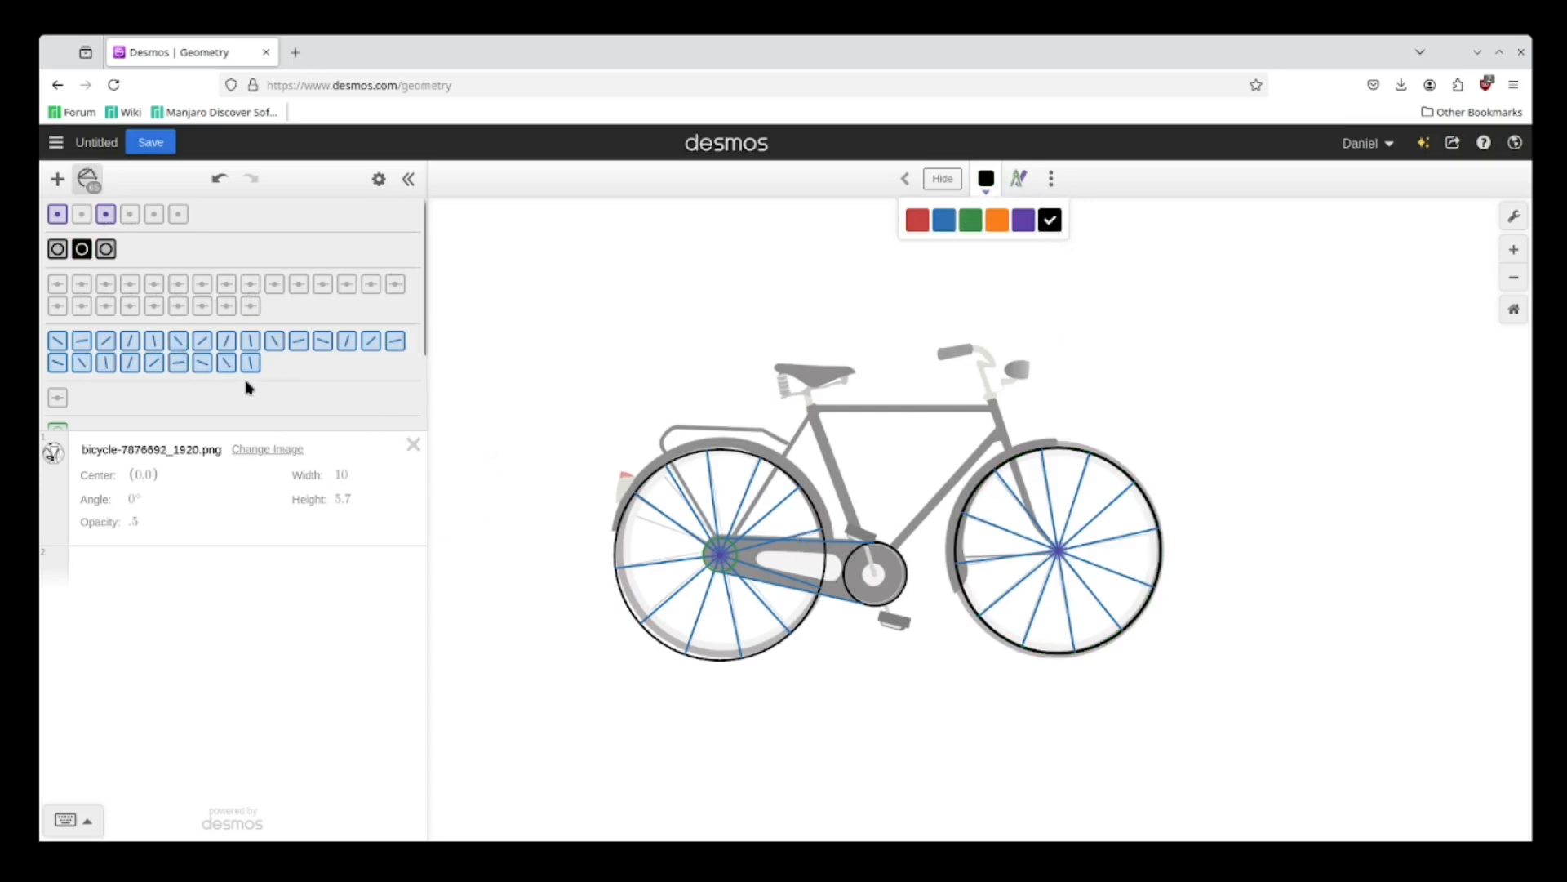
pyautogui.scroll(-2, 90, 335)
pyautogui.click(57, 343)
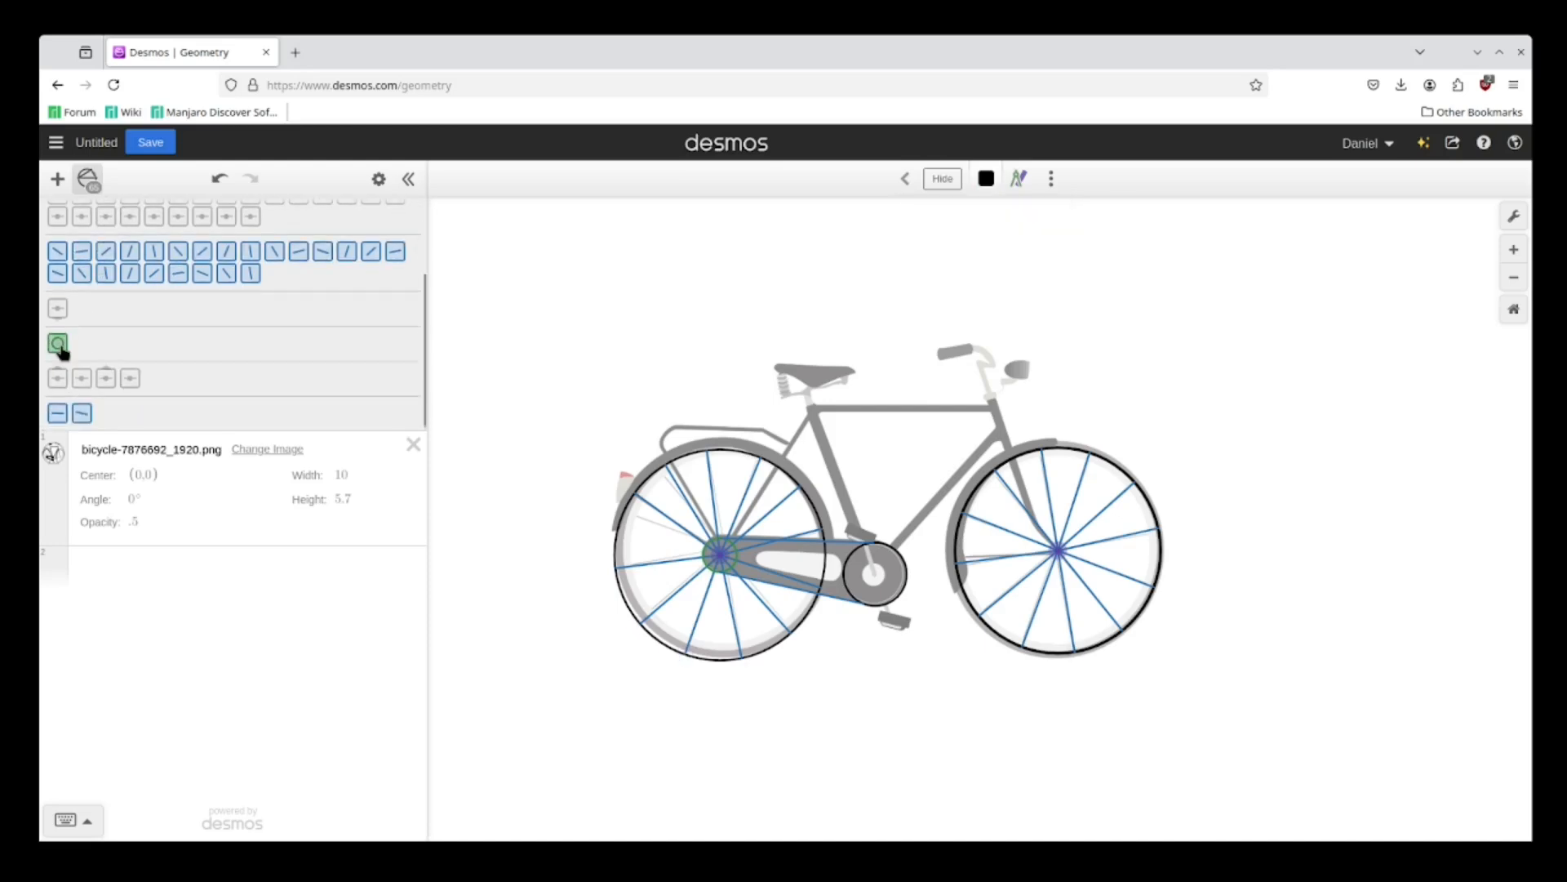
pyautogui.click(986, 178)
pyautogui.click(1050, 221)
pyautogui.click(1150, 314)
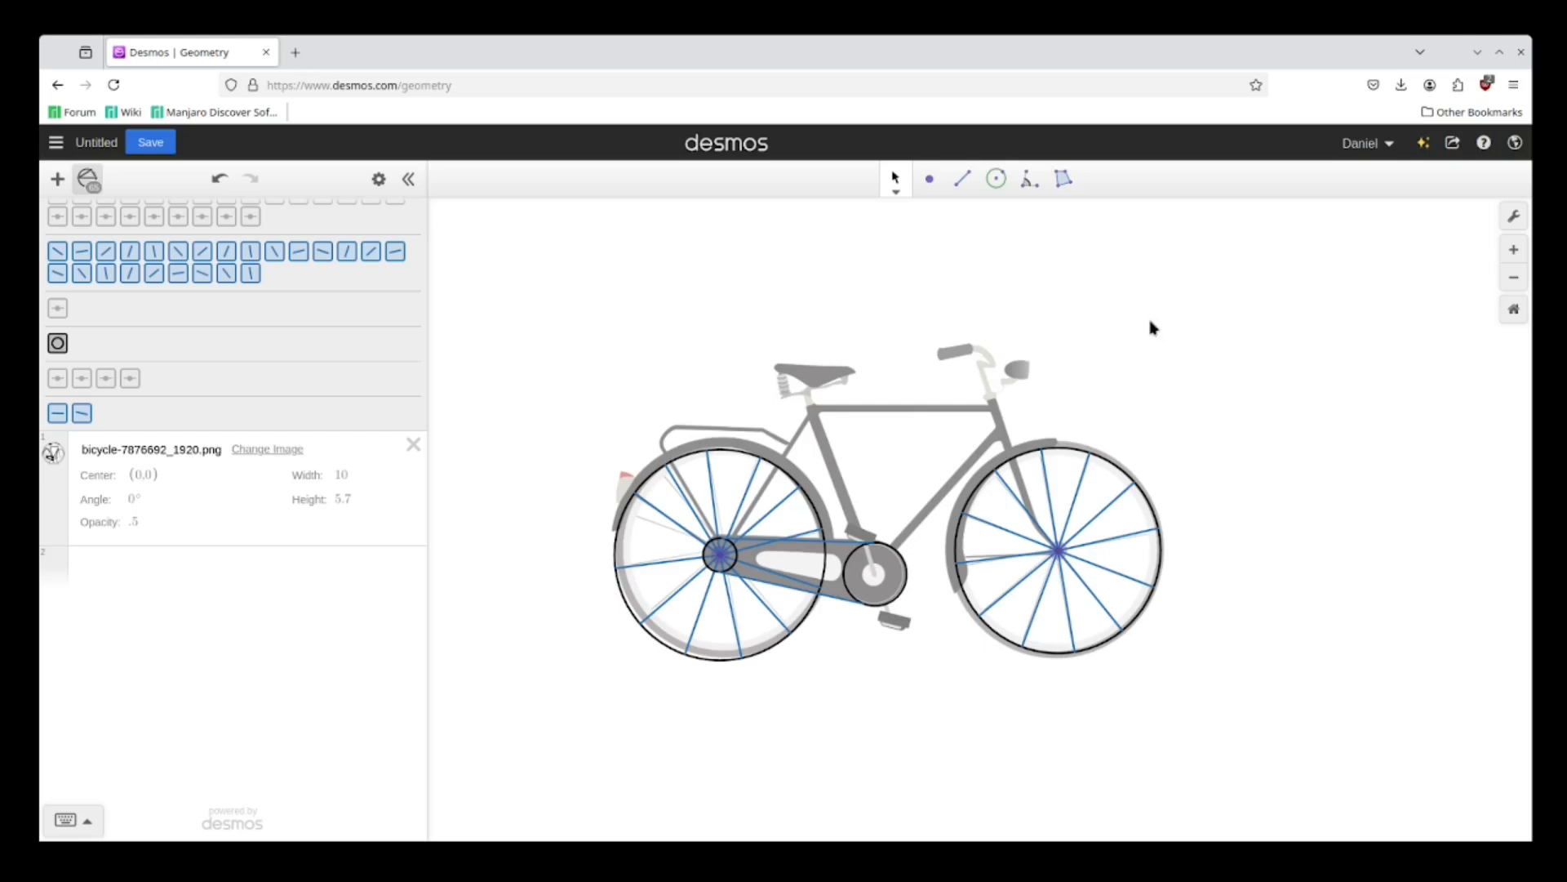
# Recolor the upper and lower chain case segments black
pyautogui.click(810, 543)
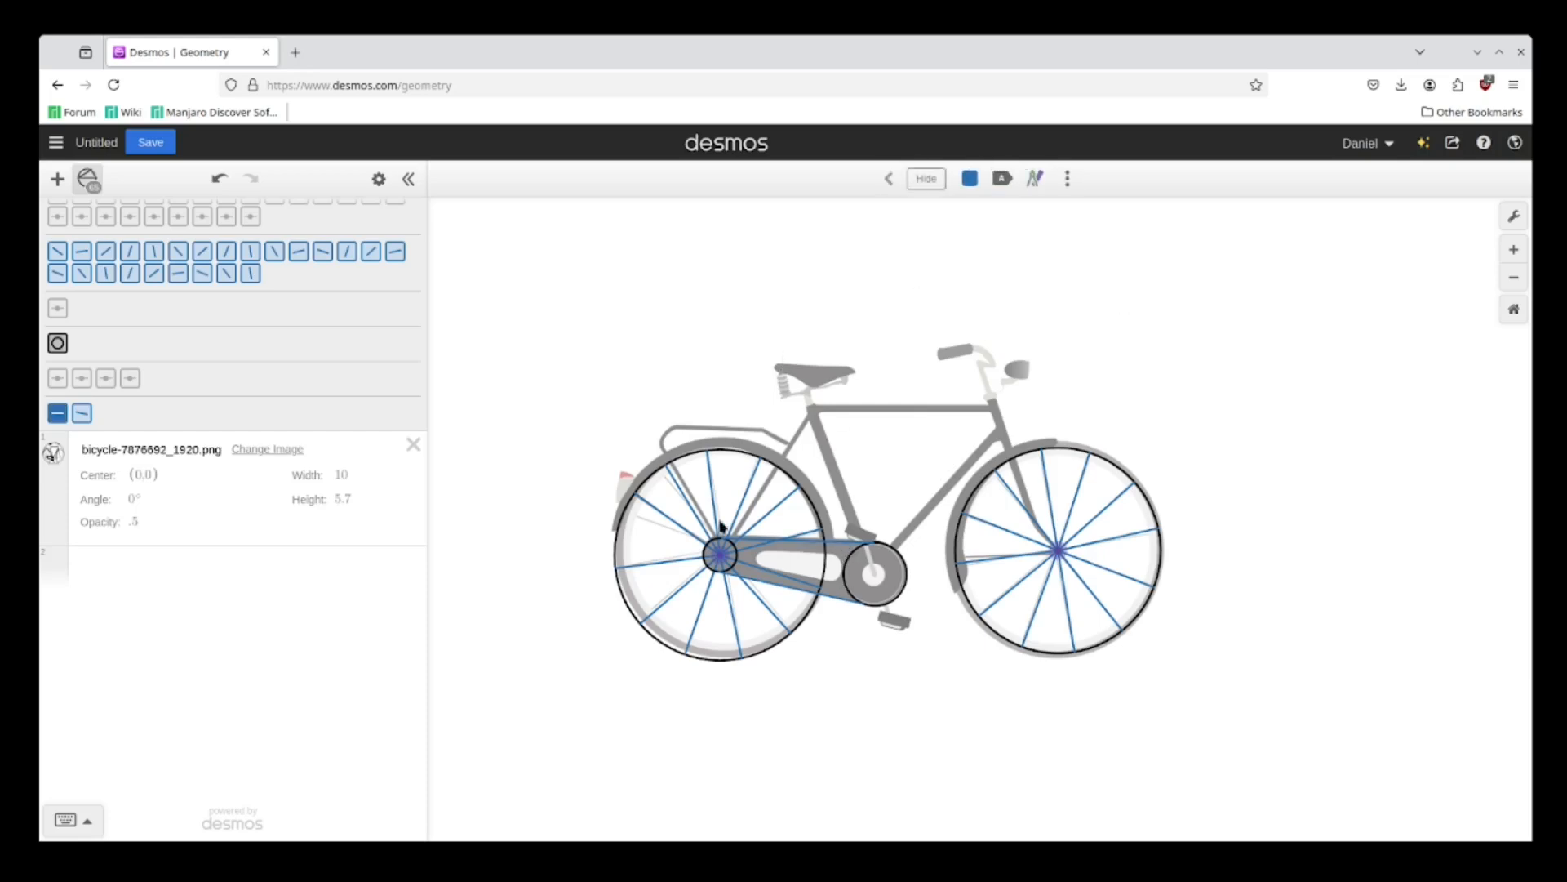
pyautogui.click(970, 179)
pyautogui.click(1038, 227)
pyautogui.click(83, 418)
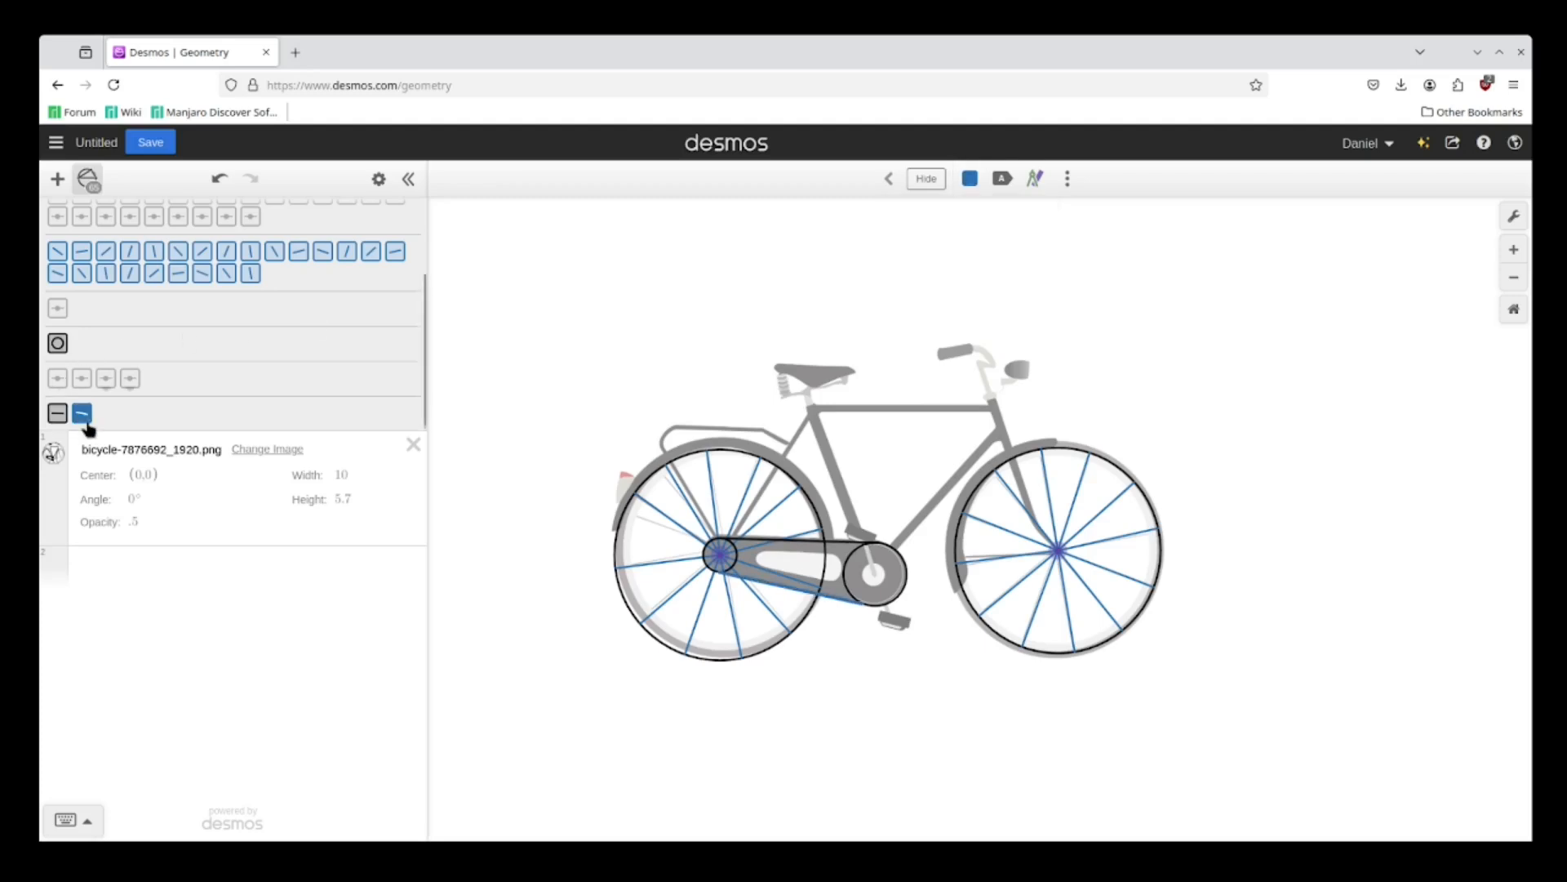
pyautogui.click(970, 179)
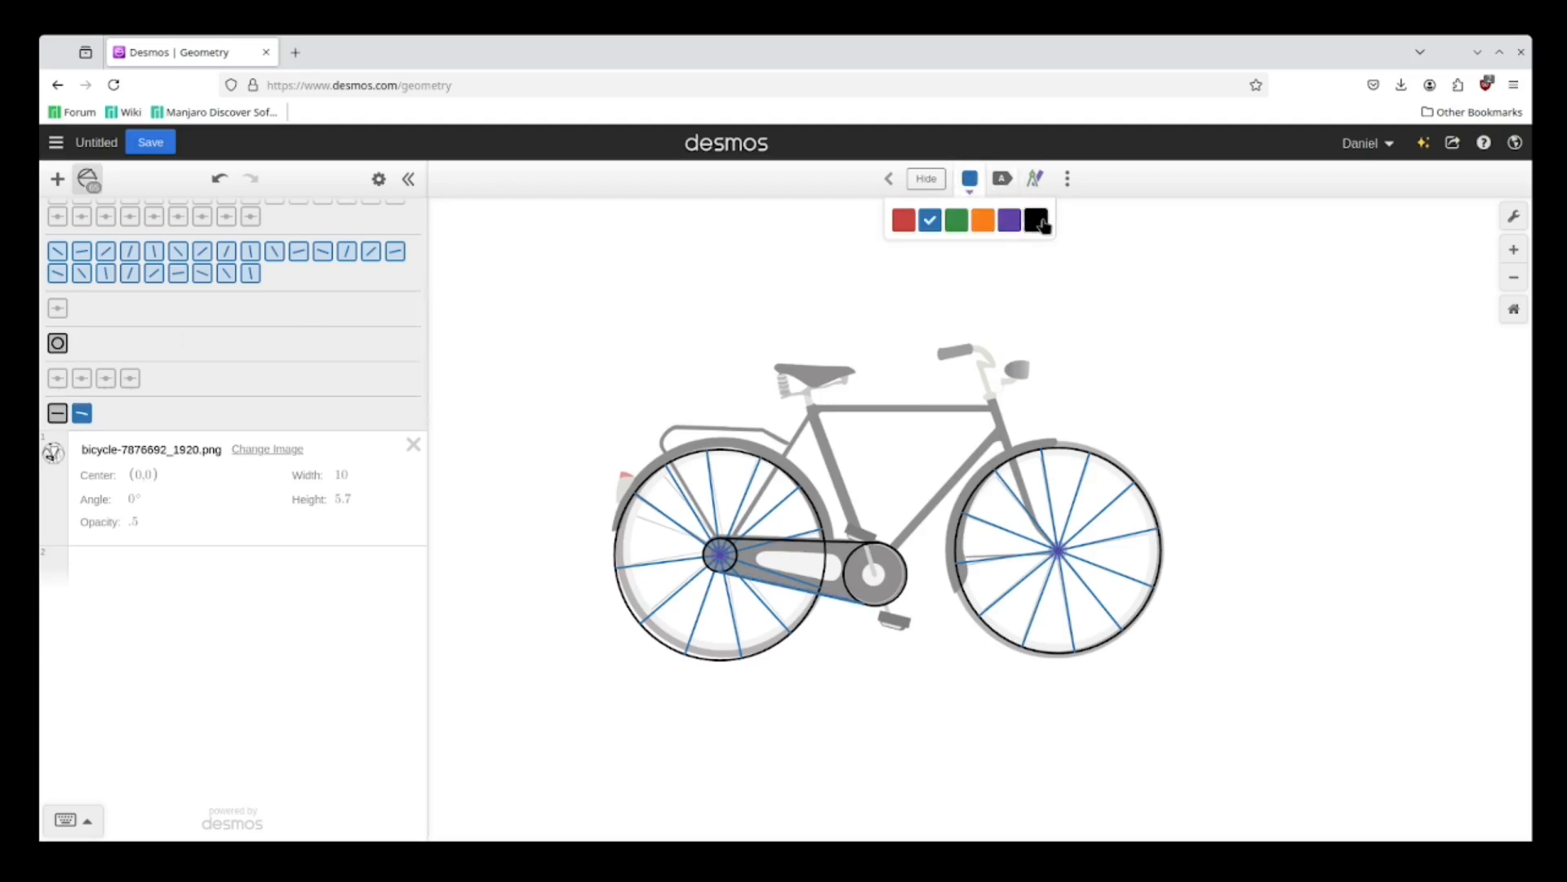
pyautogui.click(1037, 226)
pyautogui.click(1222, 303)
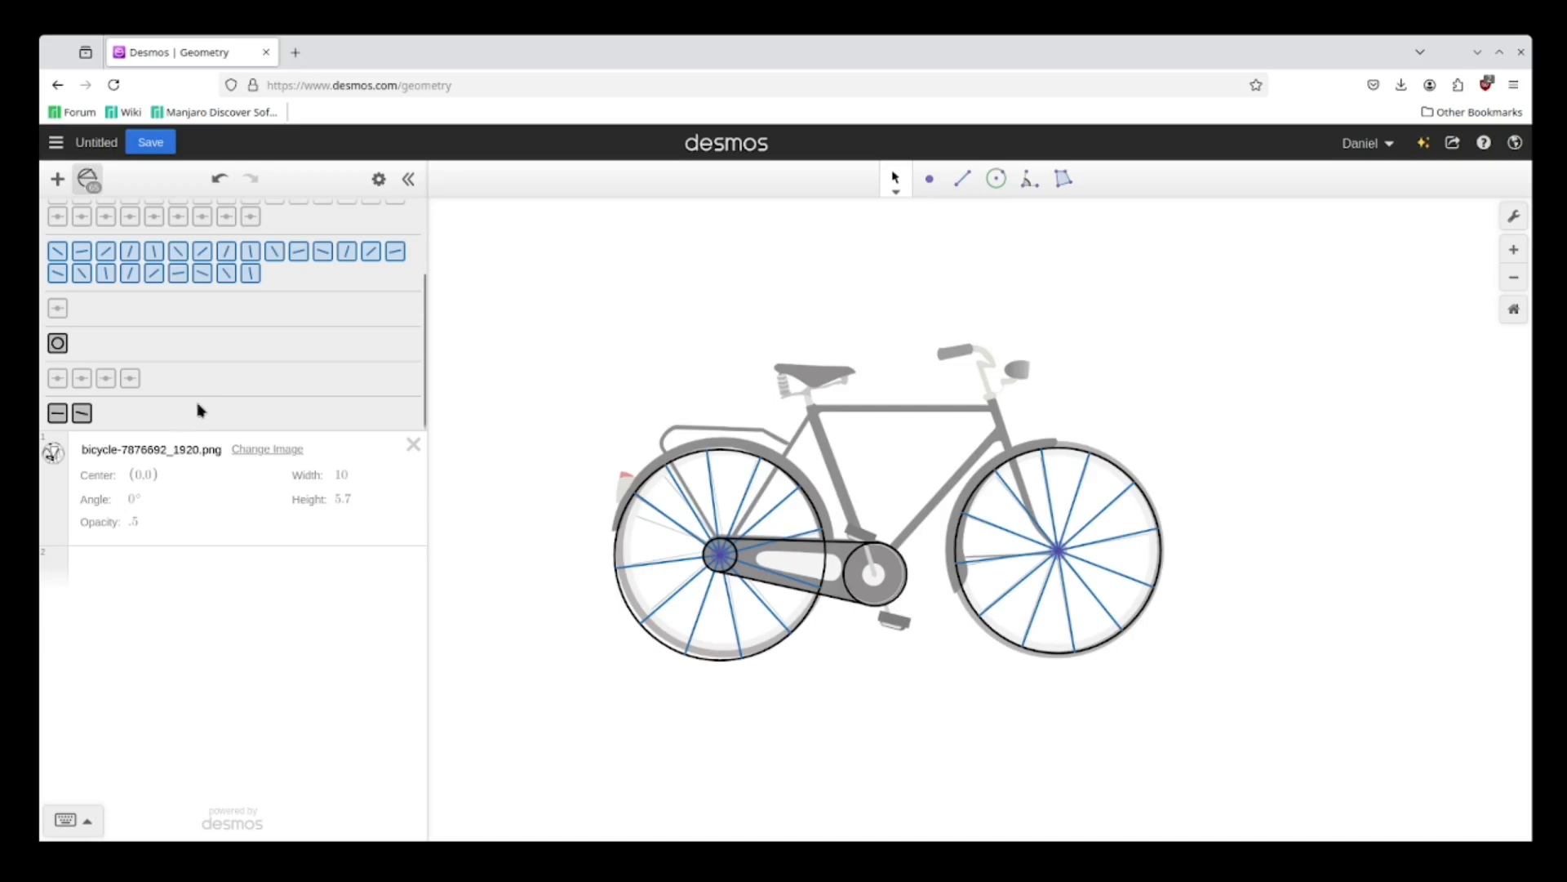
# Hide the bicycle background image to check the traced drawing alone, and show the image again
pyautogui.scroll(2, 268, 365)
pyautogui.click(55, 454)
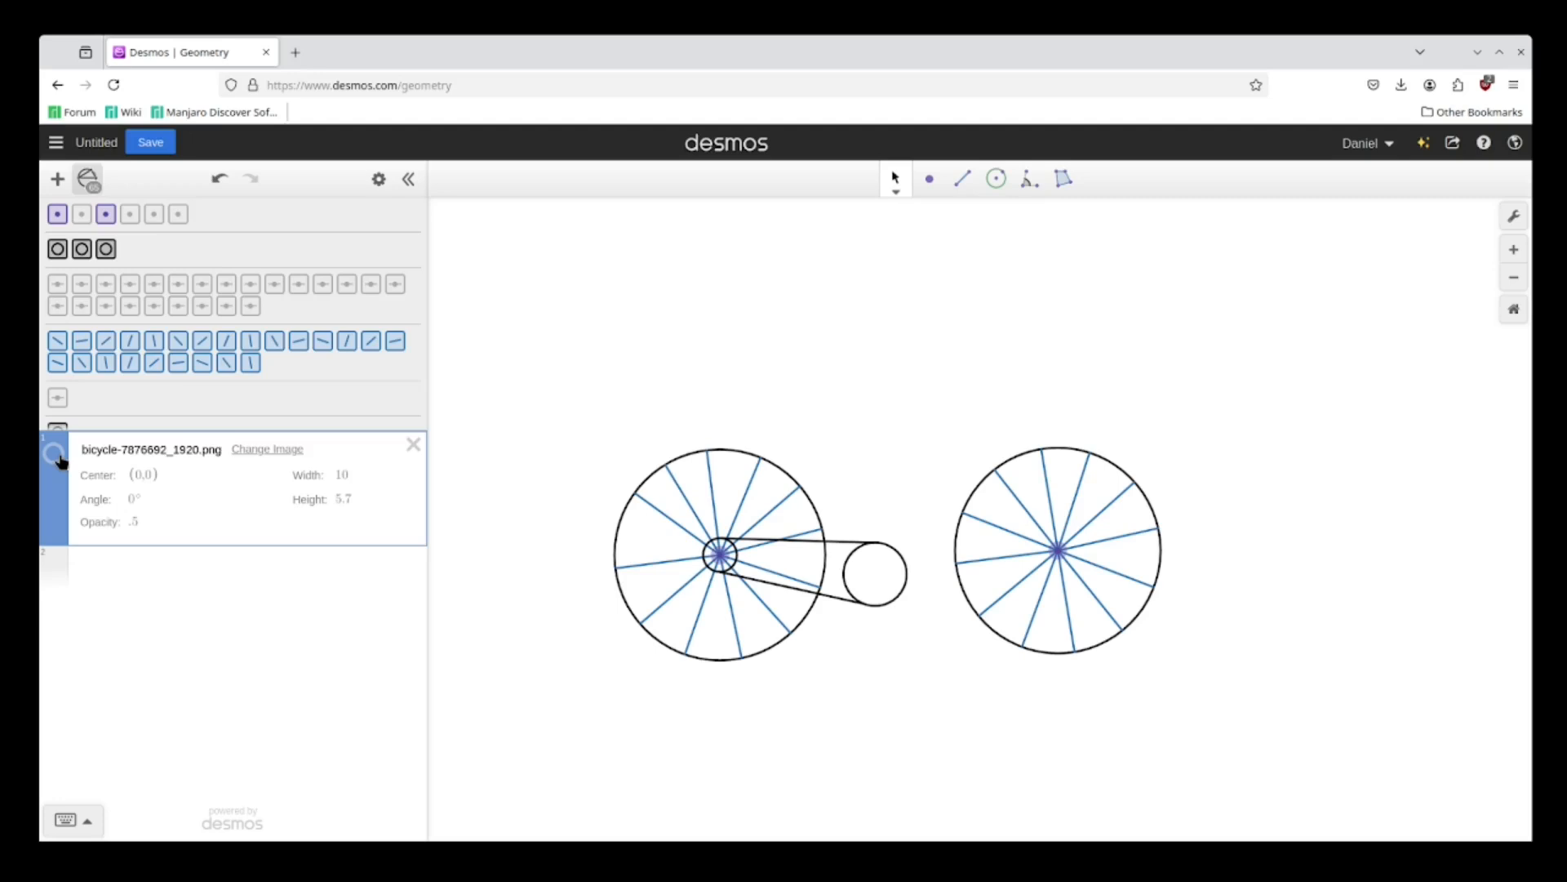
pyautogui.click(56, 455)
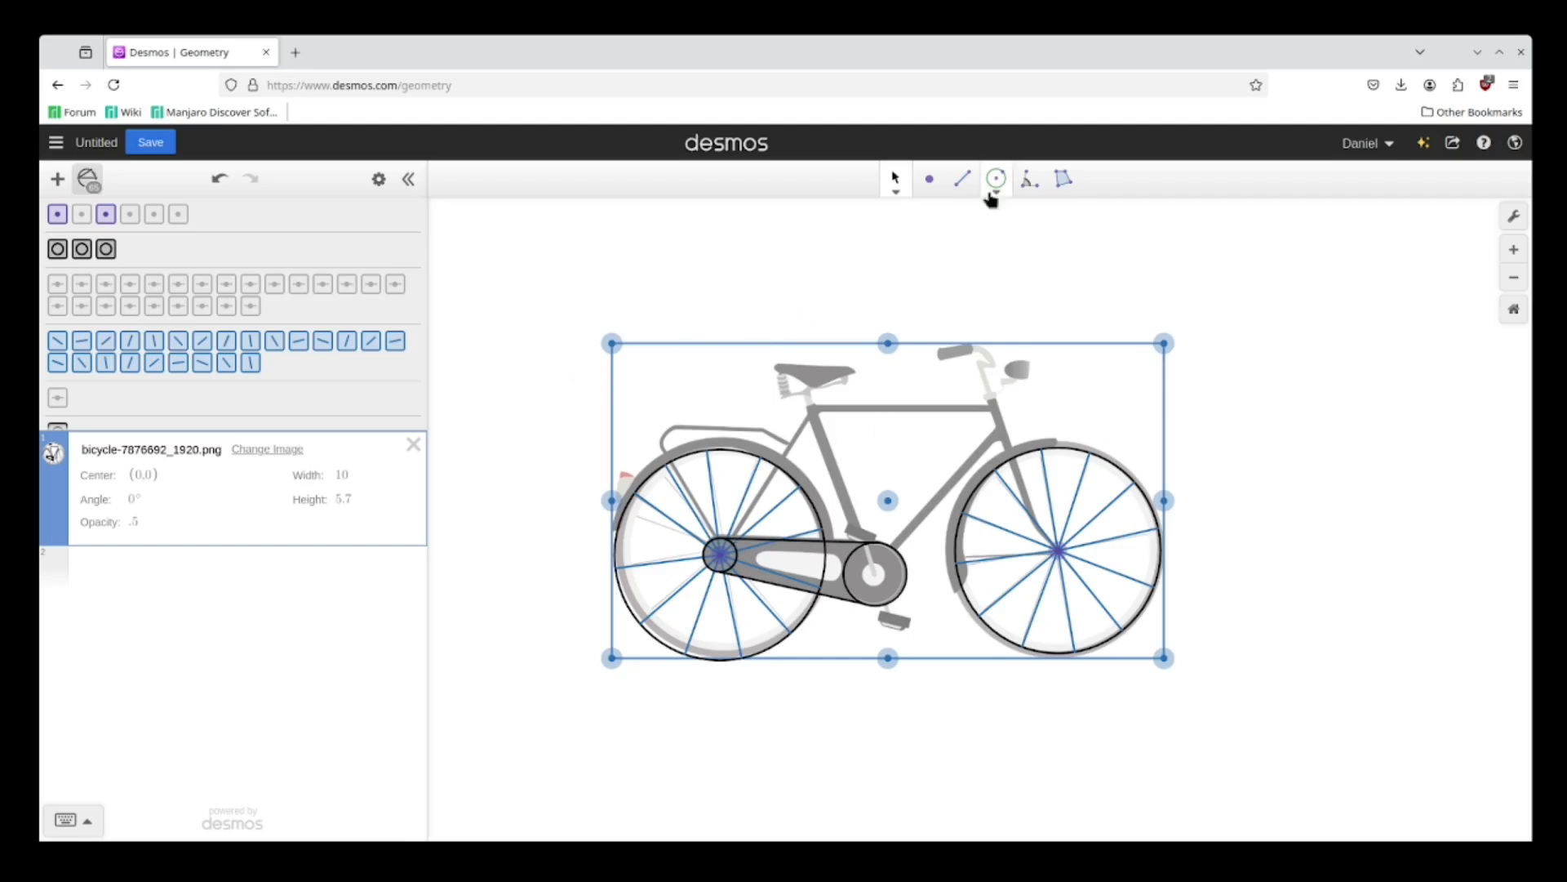
# Draw a down tube segment from the chainring circle's upper edge to the front end of the top tube
pyautogui.click(963, 179)
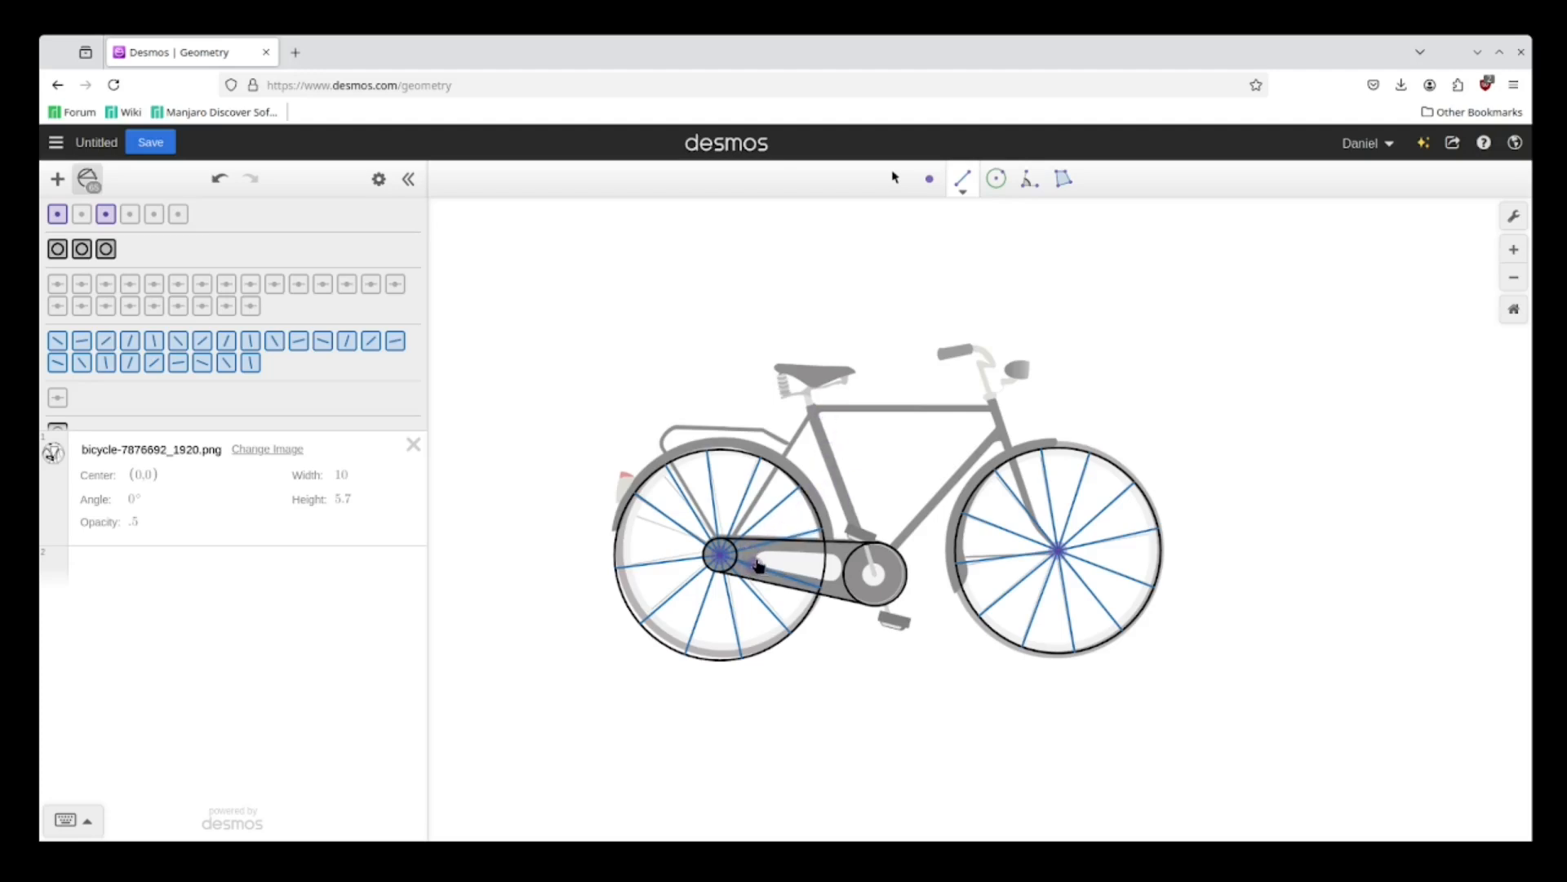
pyautogui.scroll(5, 763, 556)
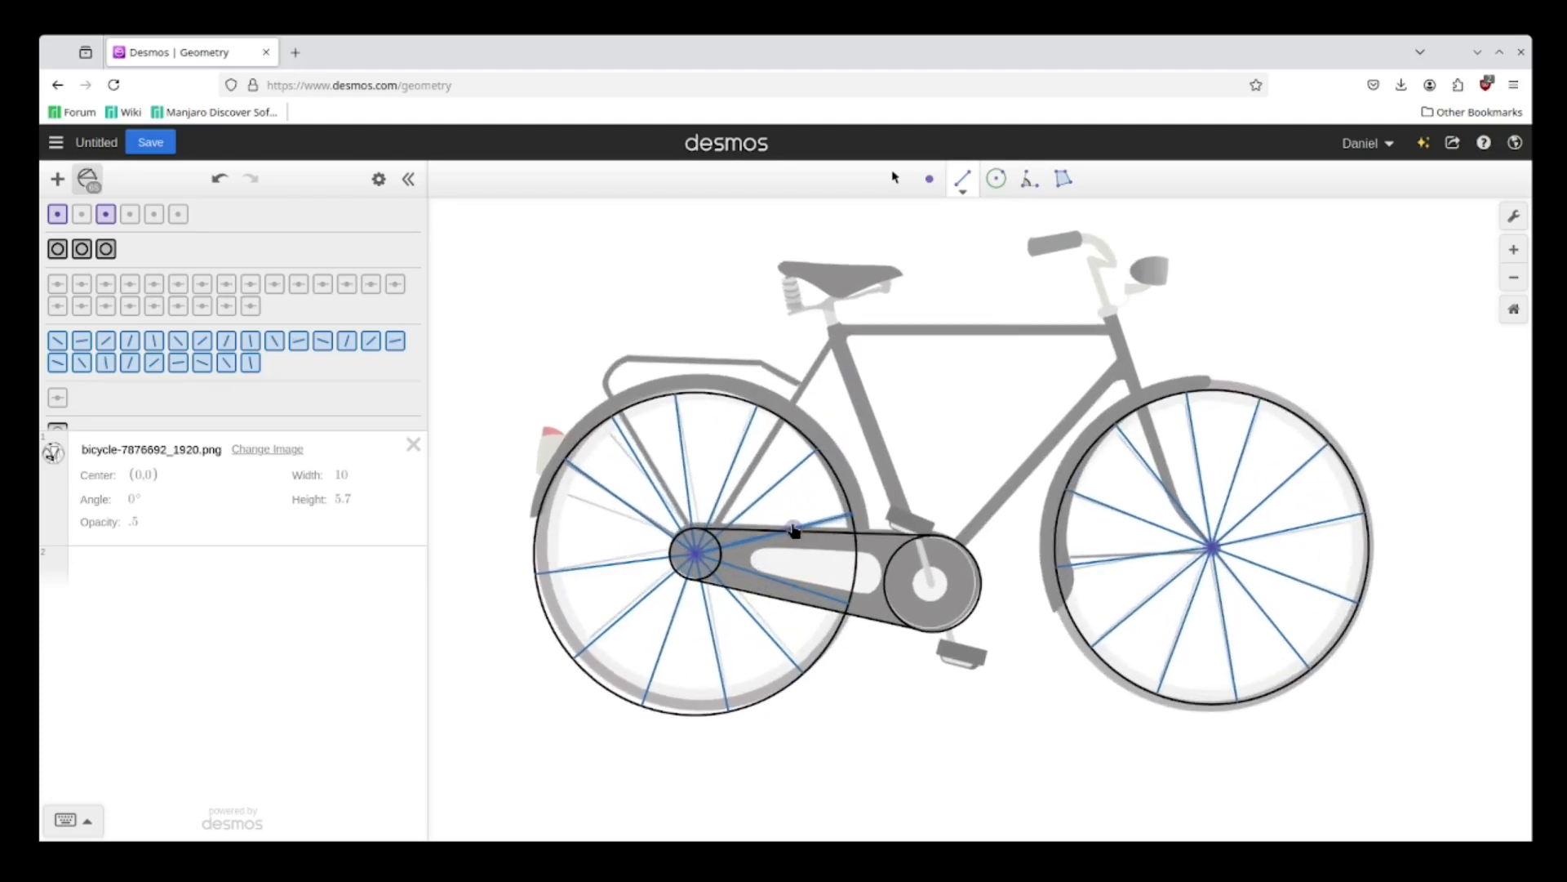
pyautogui.click(959, 544)
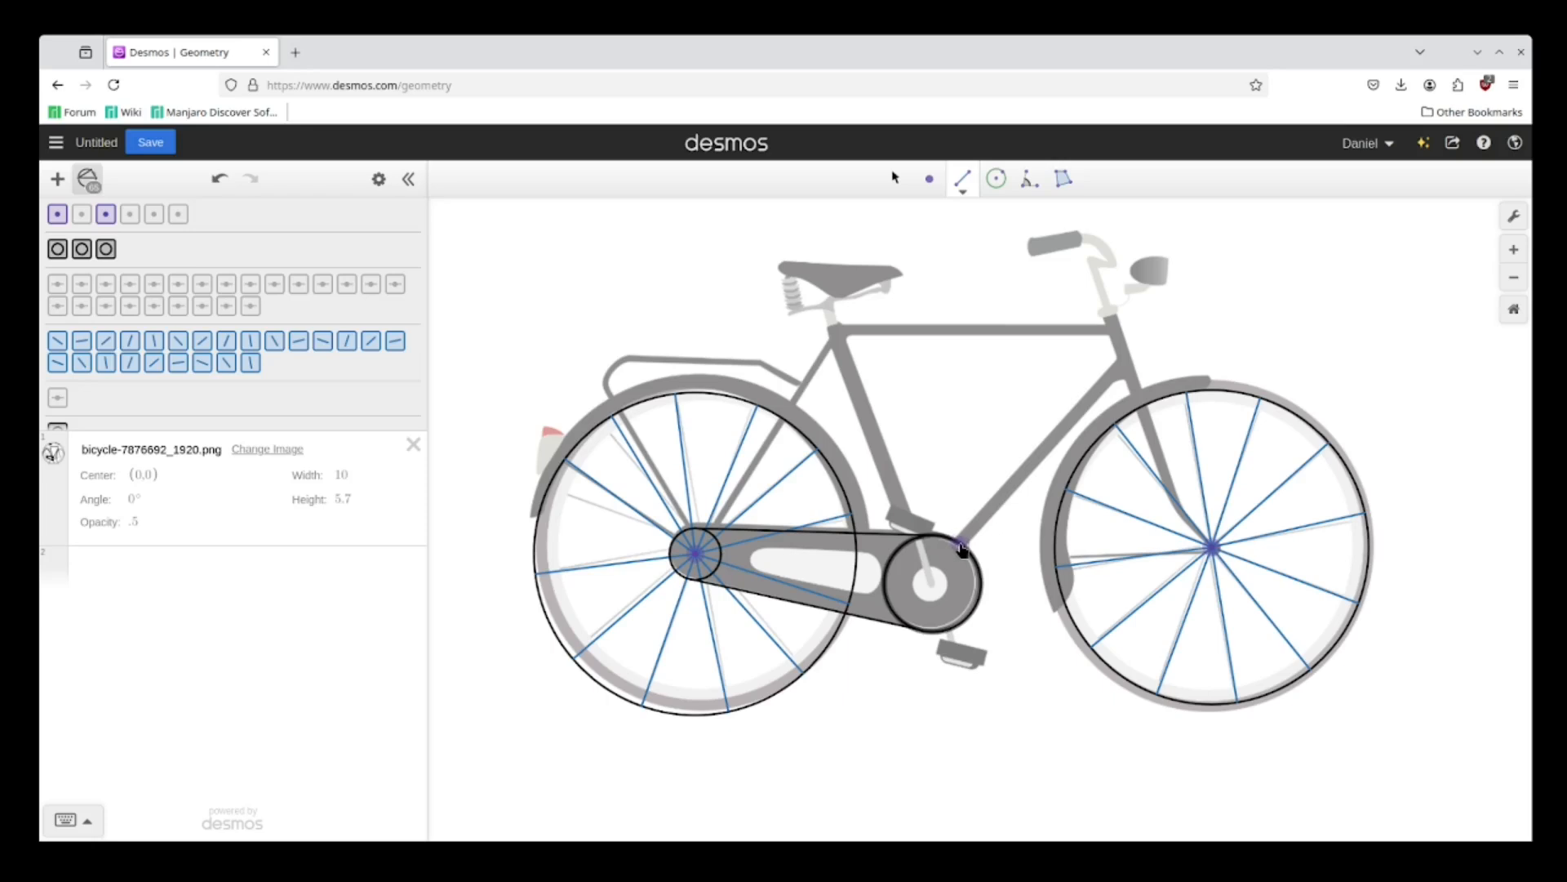
pyautogui.click(1113, 335)
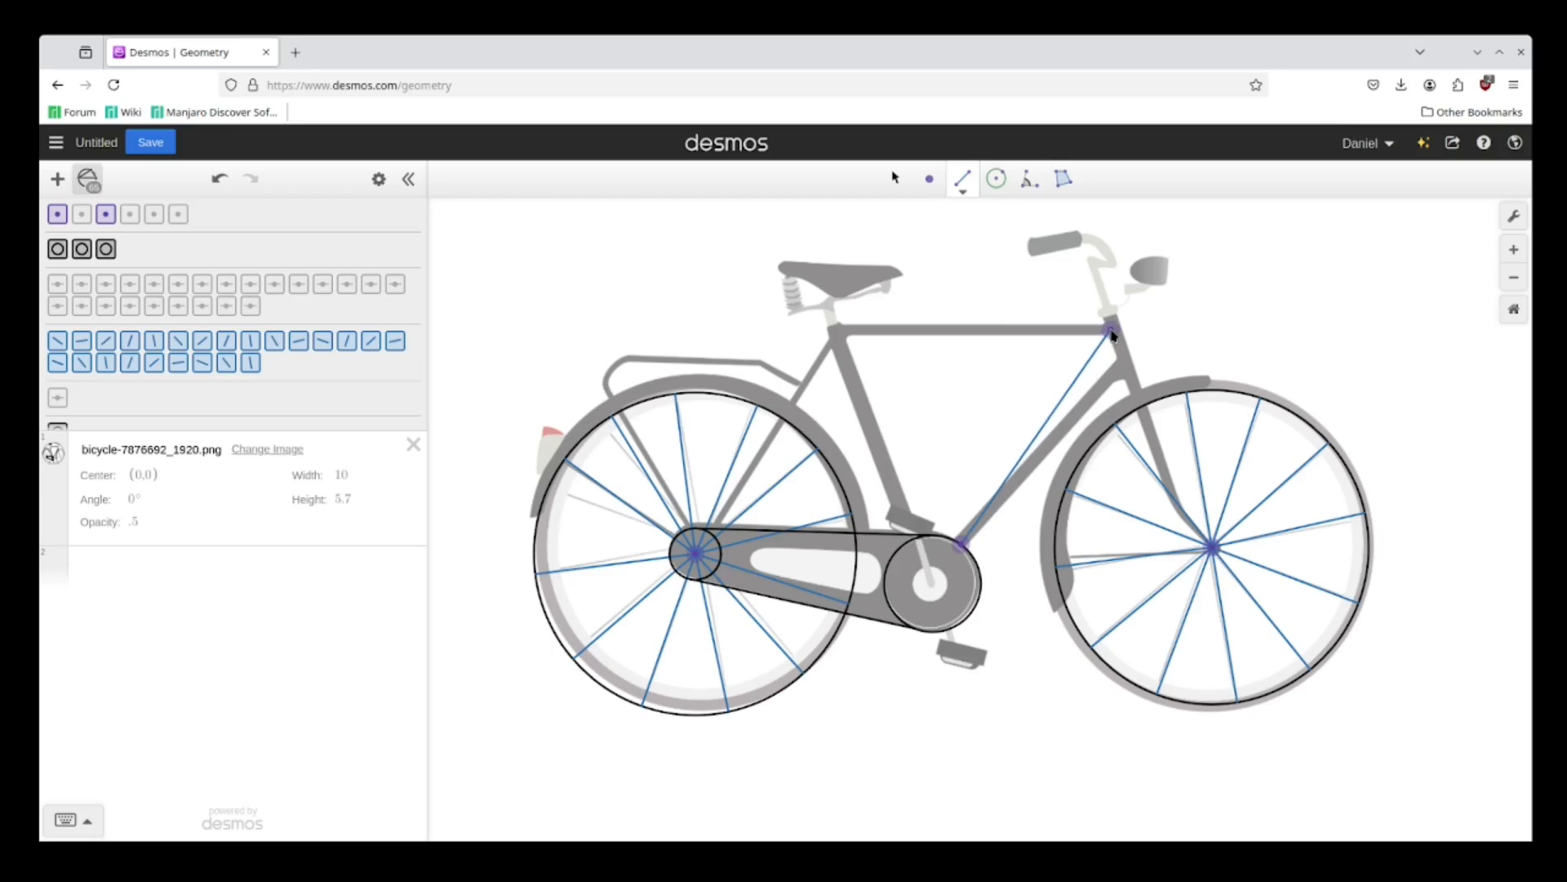
# Draw a four-sided frame polygon joining the chainring's upper edge, the top tube's front and rear ends, and the upper chain line near the rear hub
pyautogui.press('Escape')
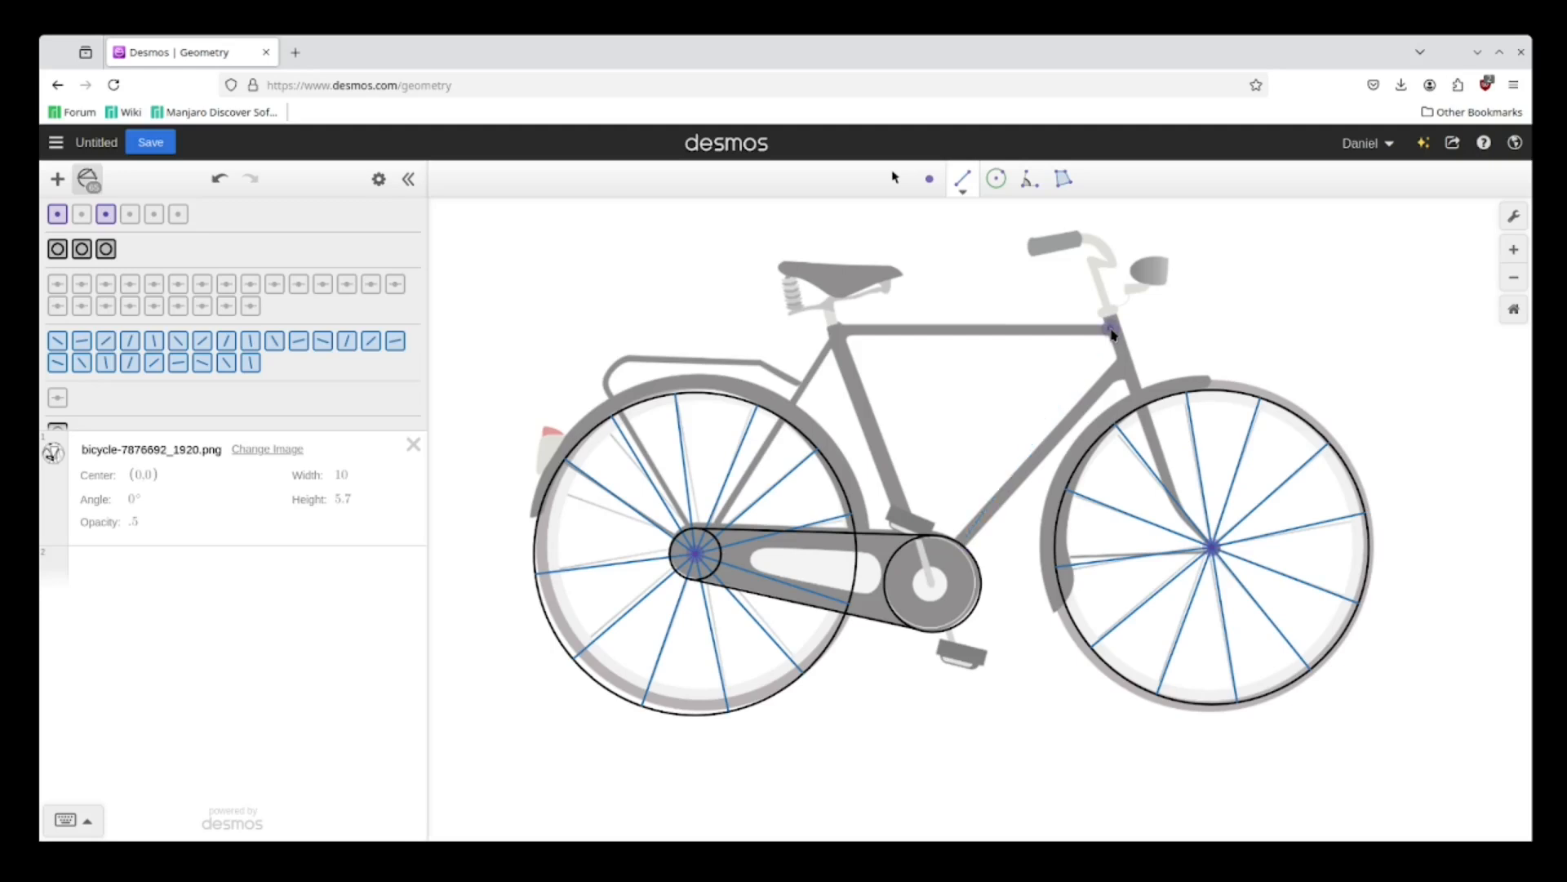
pyautogui.click(1063, 179)
pyautogui.click(959, 545)
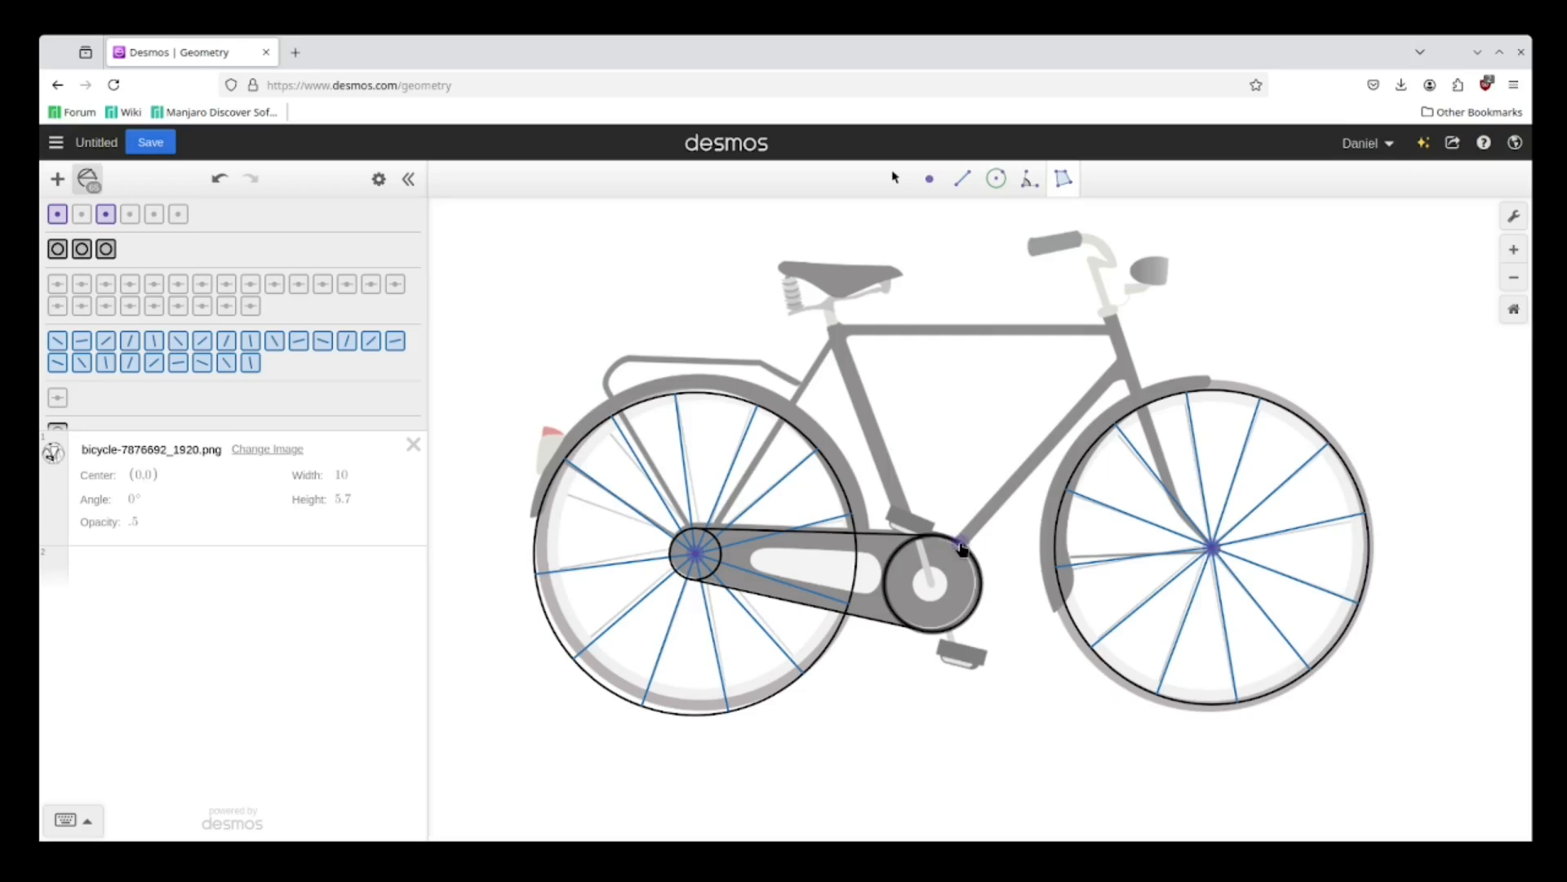
pyautogui.click(1111, 337)
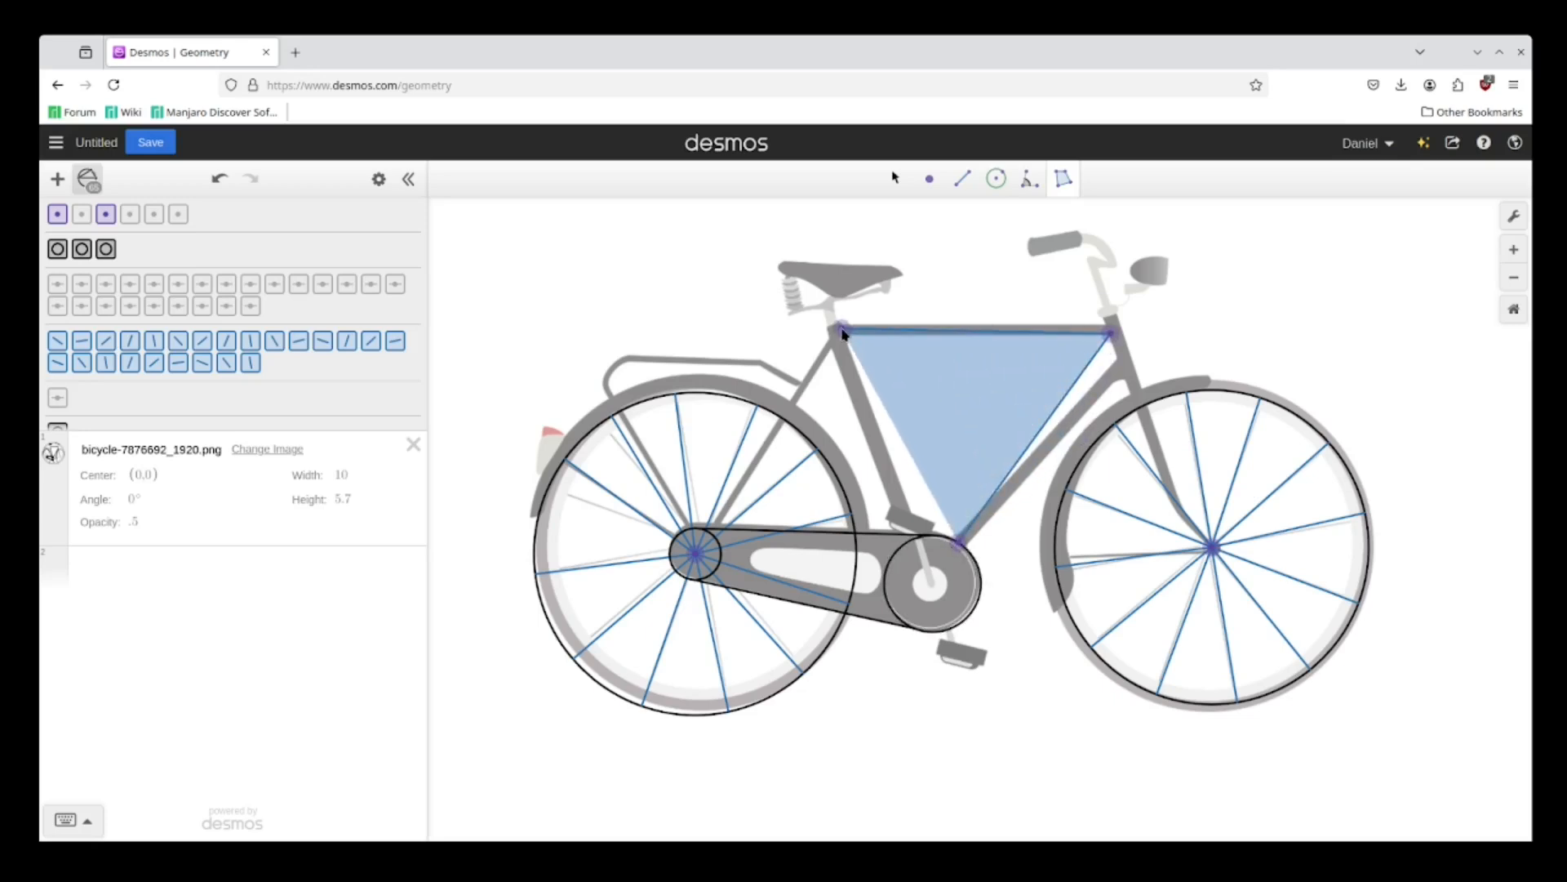
pyautogui.click(838, 333)
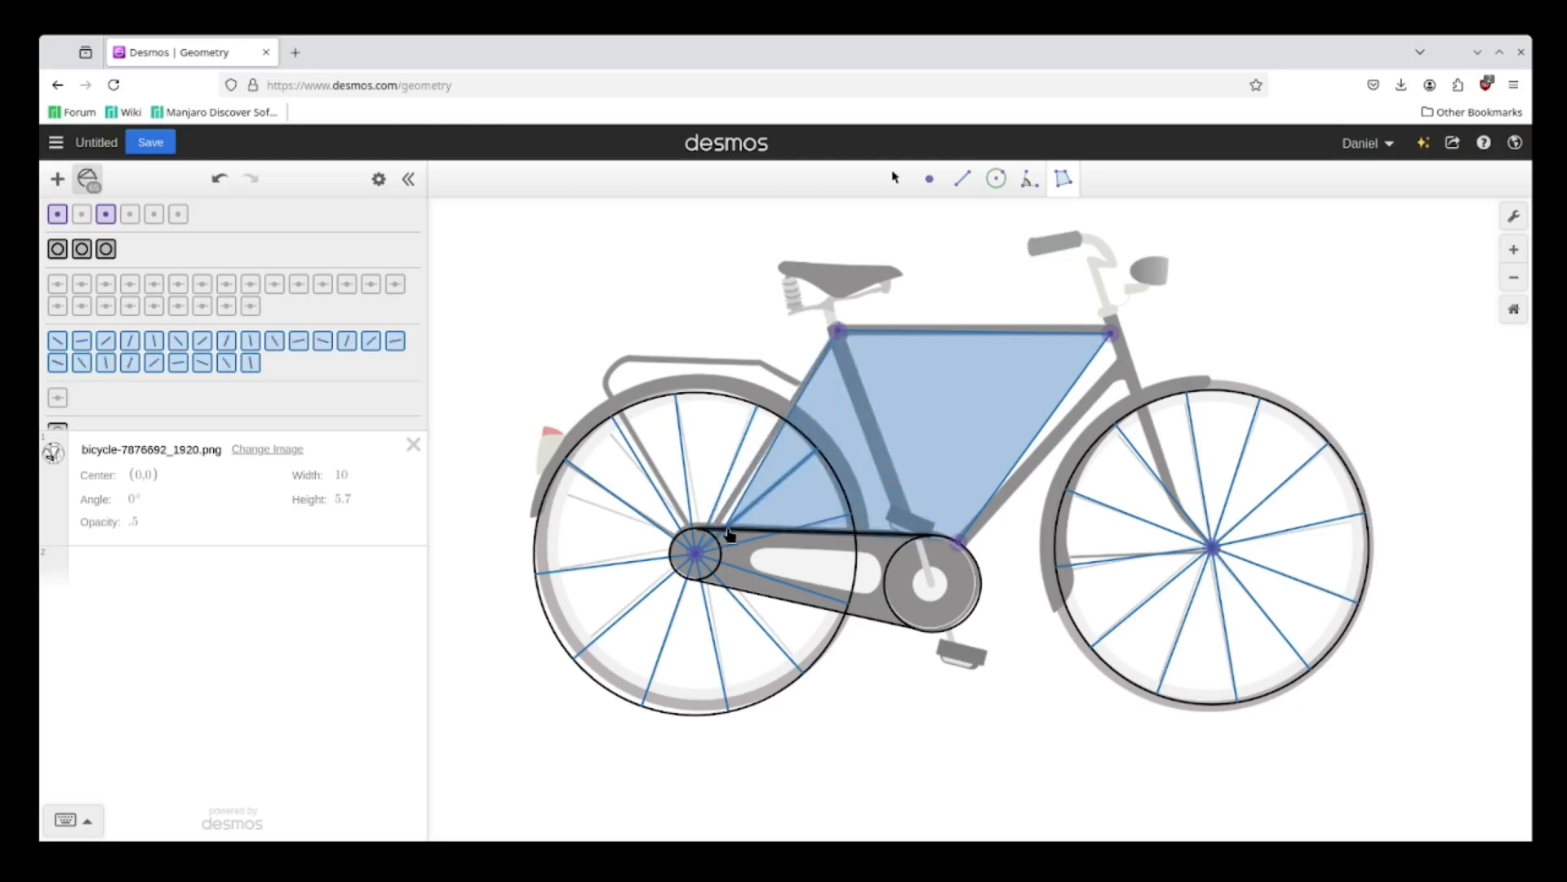
pyautogui.scroll(5, 710, 527)
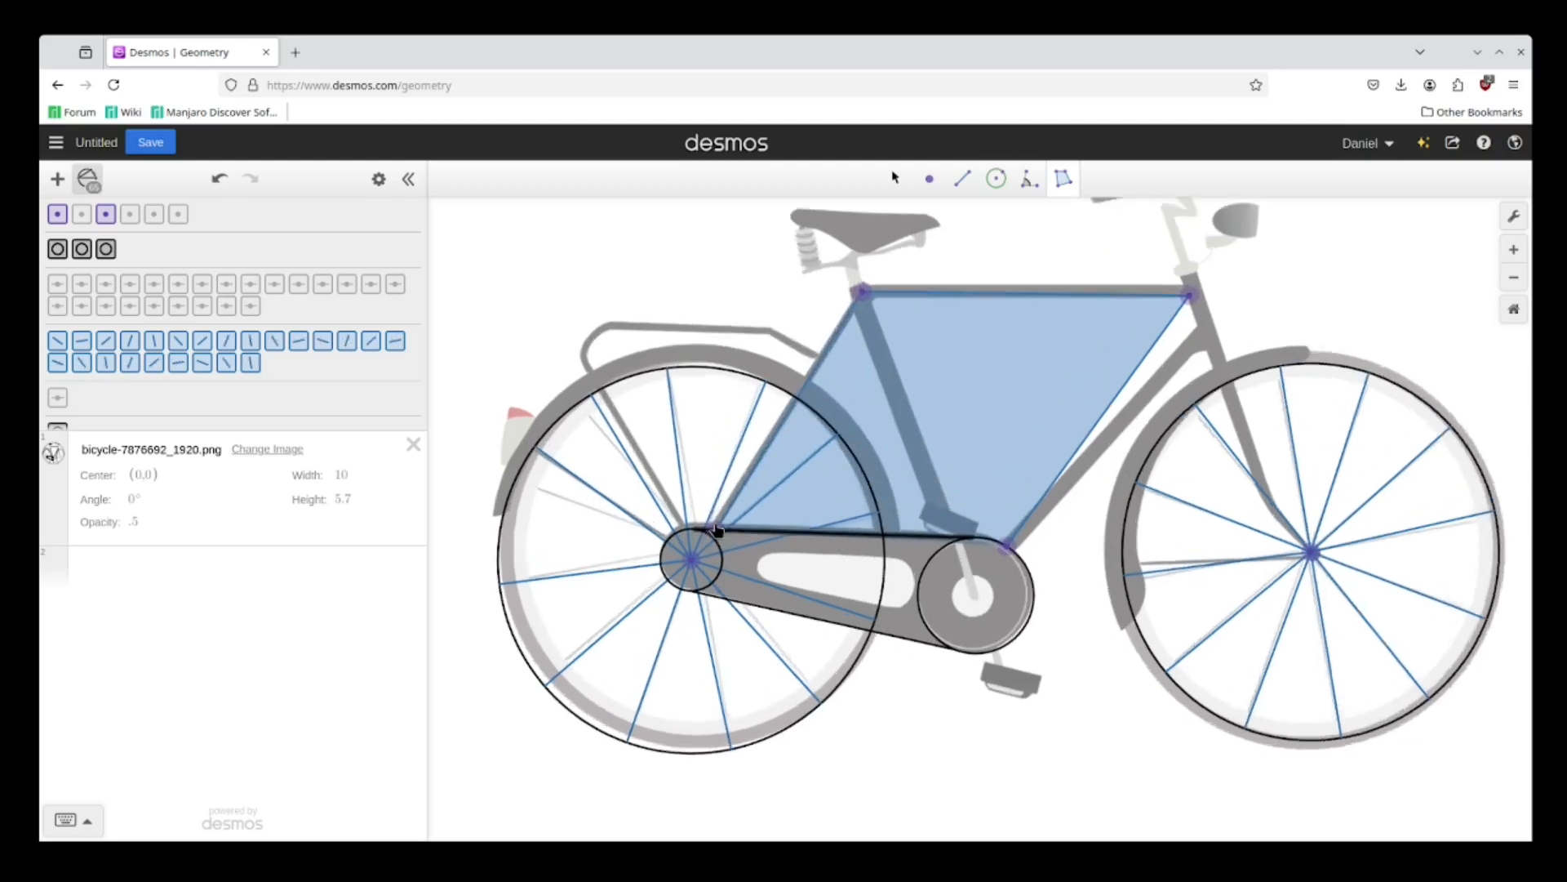
pyautogui.click(702, 529)
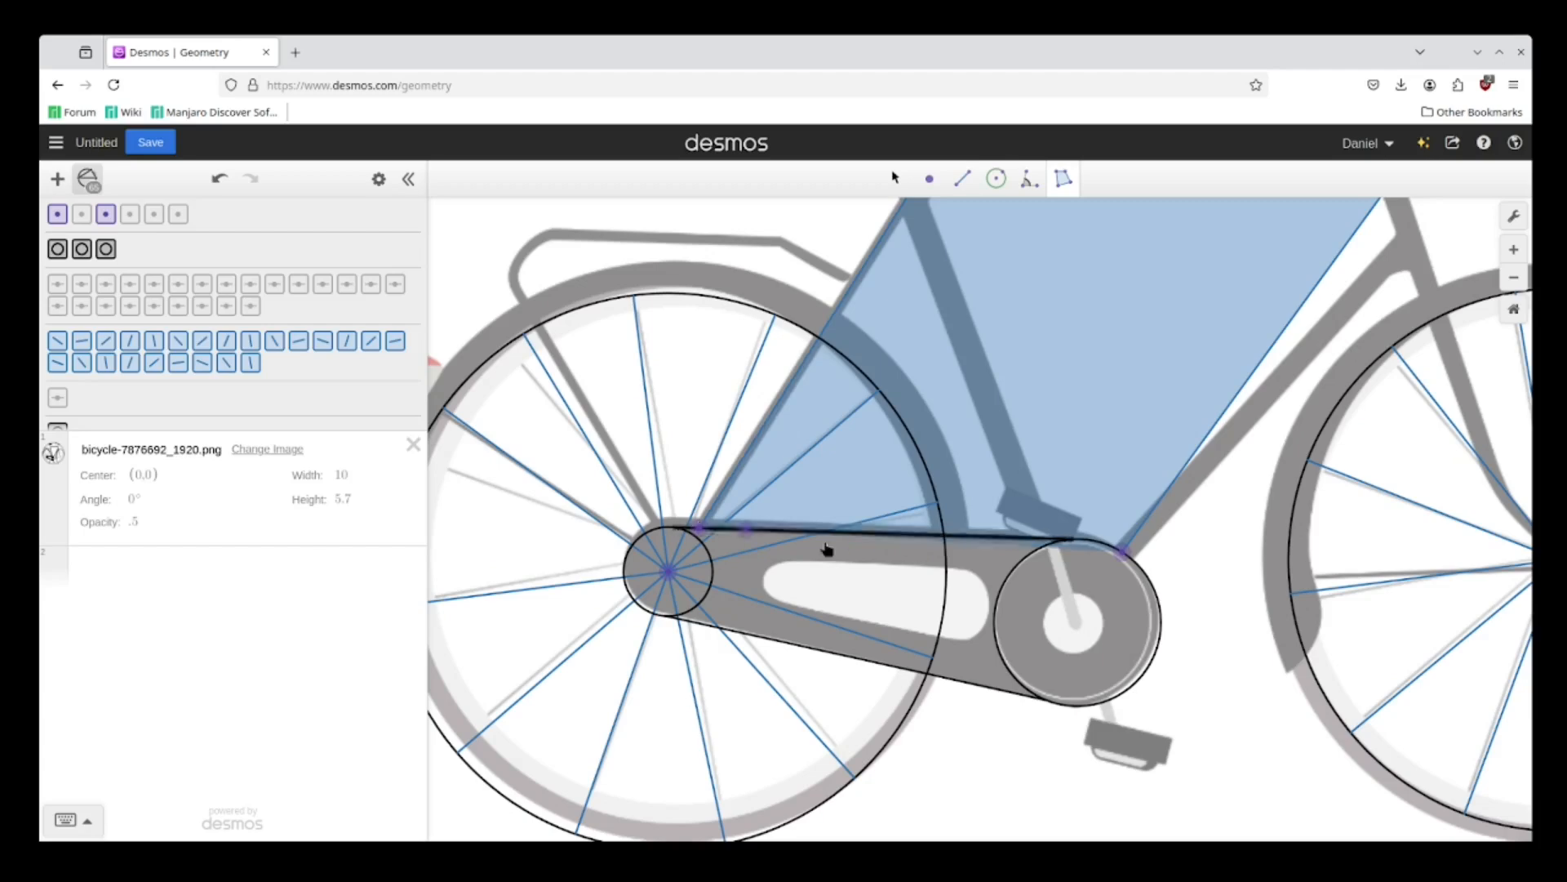
pyautogui.click(1125, 555)
pyautogui.scroll(-5, 1238, 535)
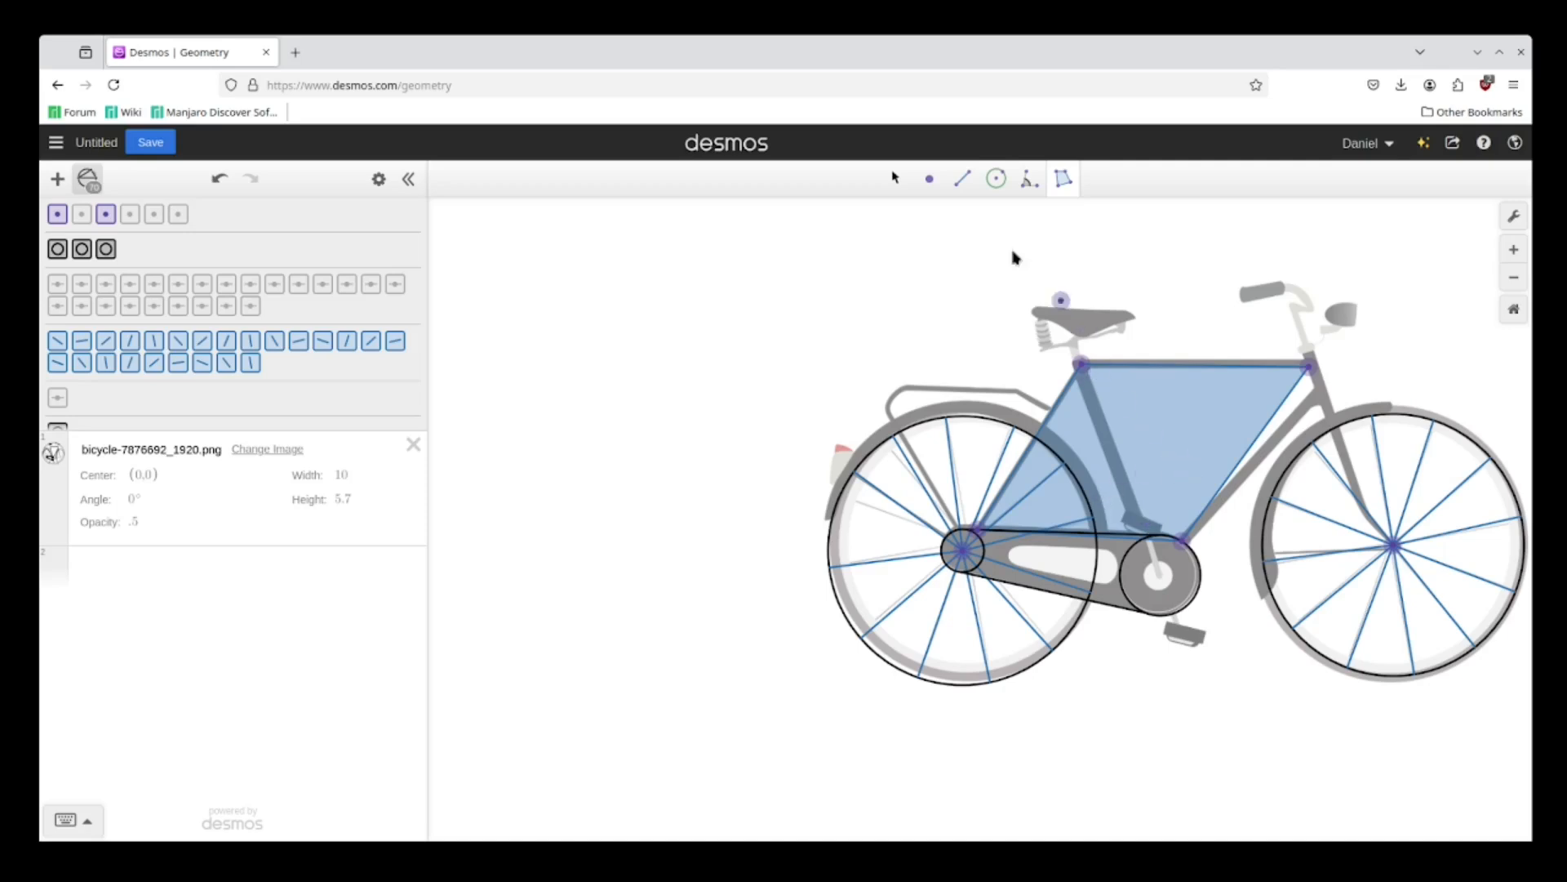
# Draw a seat tube segment from the rear end of the top tube to the polygon corner on the chainring
pyautogui.click(962, 181)
pyautogui.click(1082, 365)
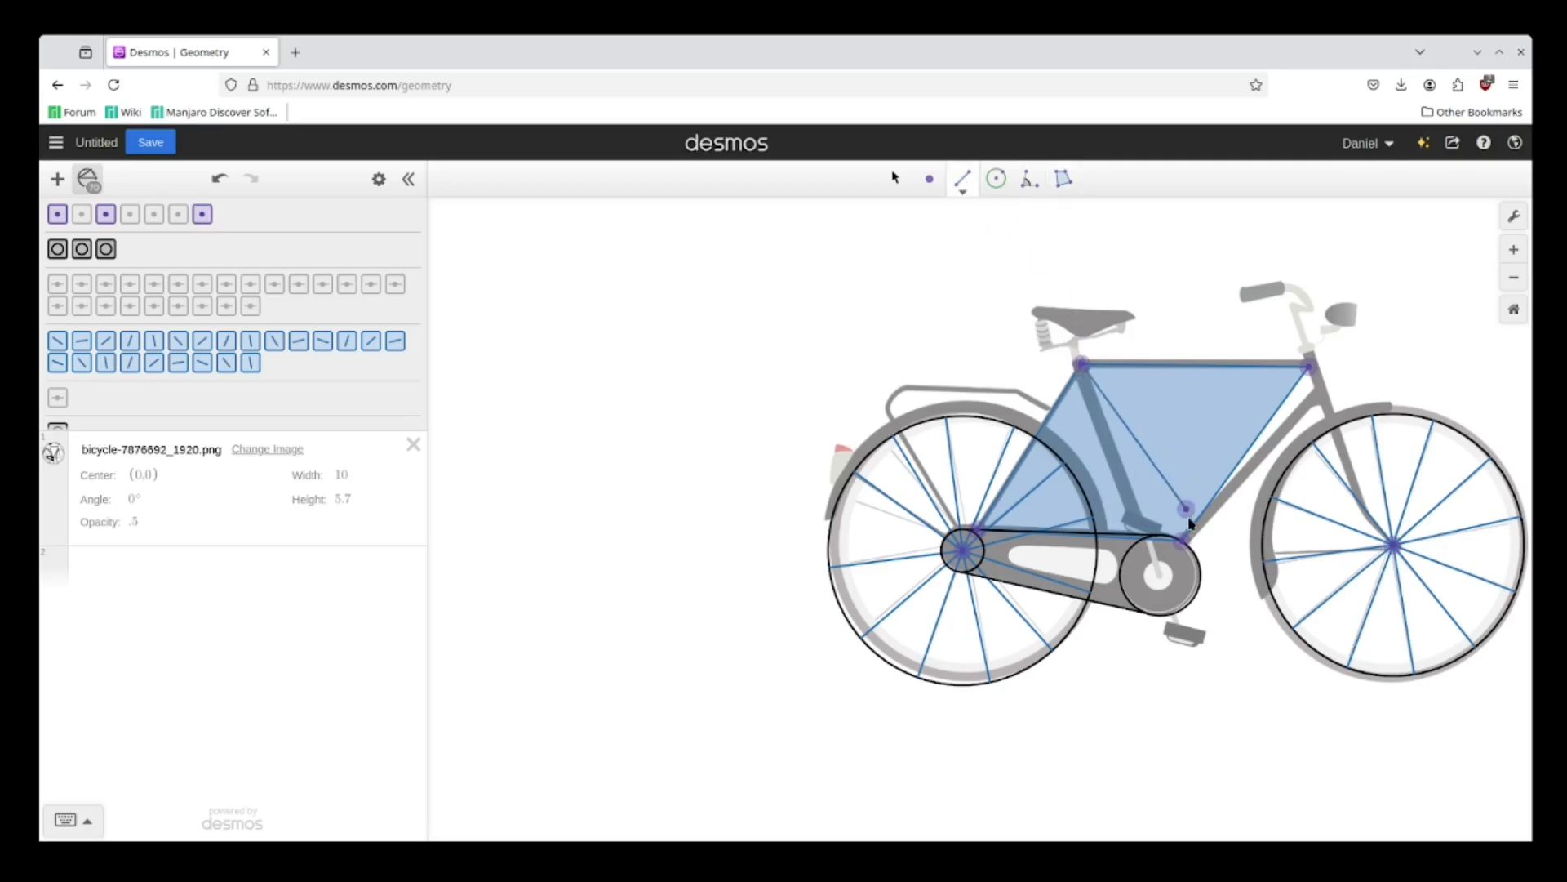
pyautogui.click(1181, 541)
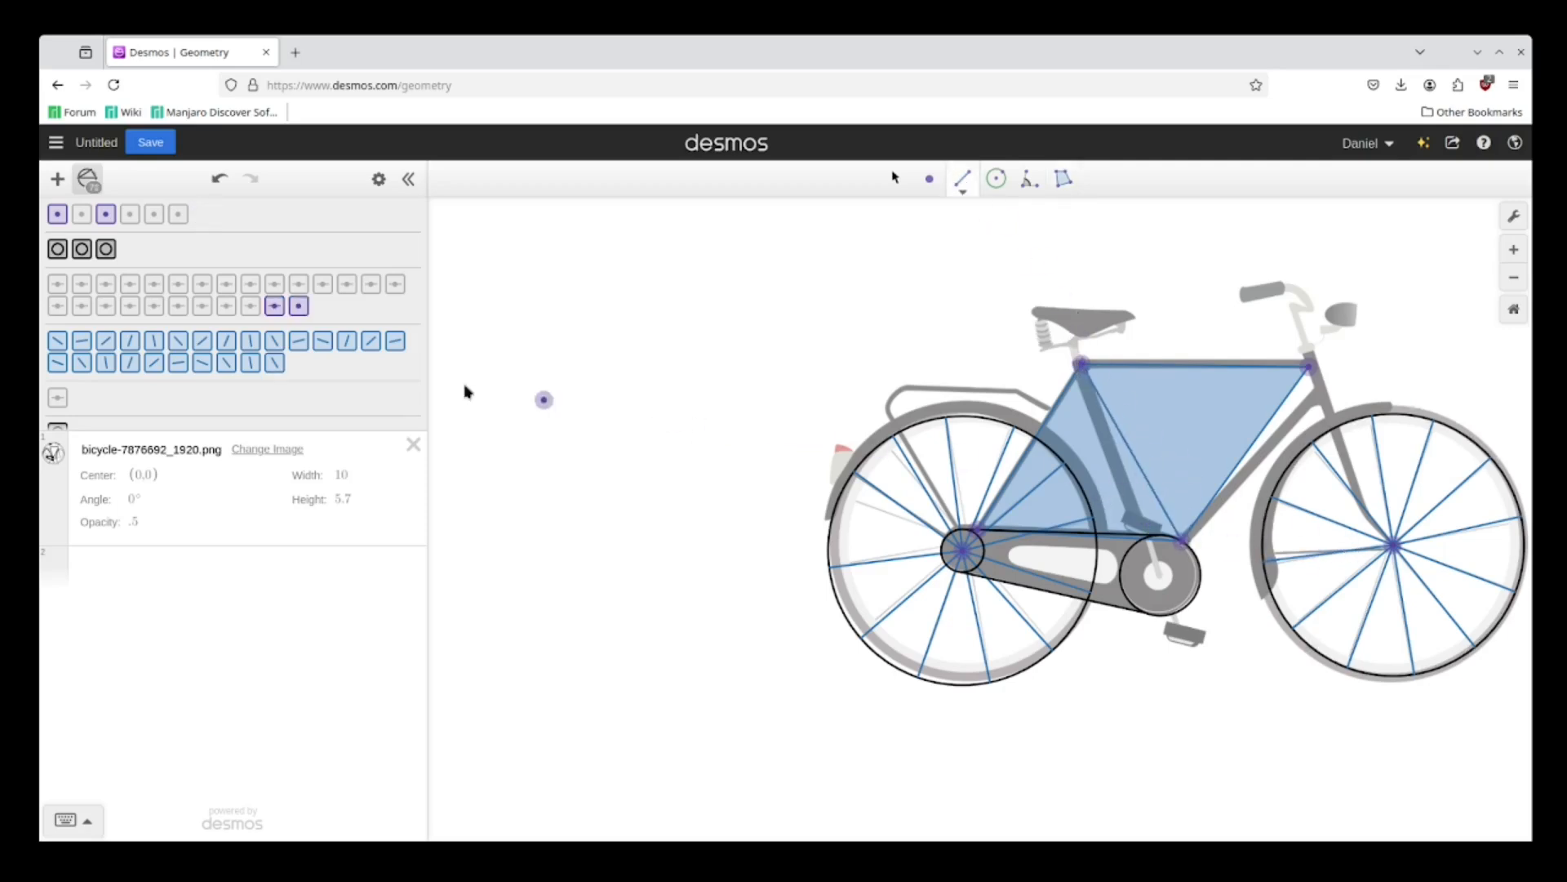
# Recolor the frame polygon purple
pyautogui.scroll(-3, 296, 382)
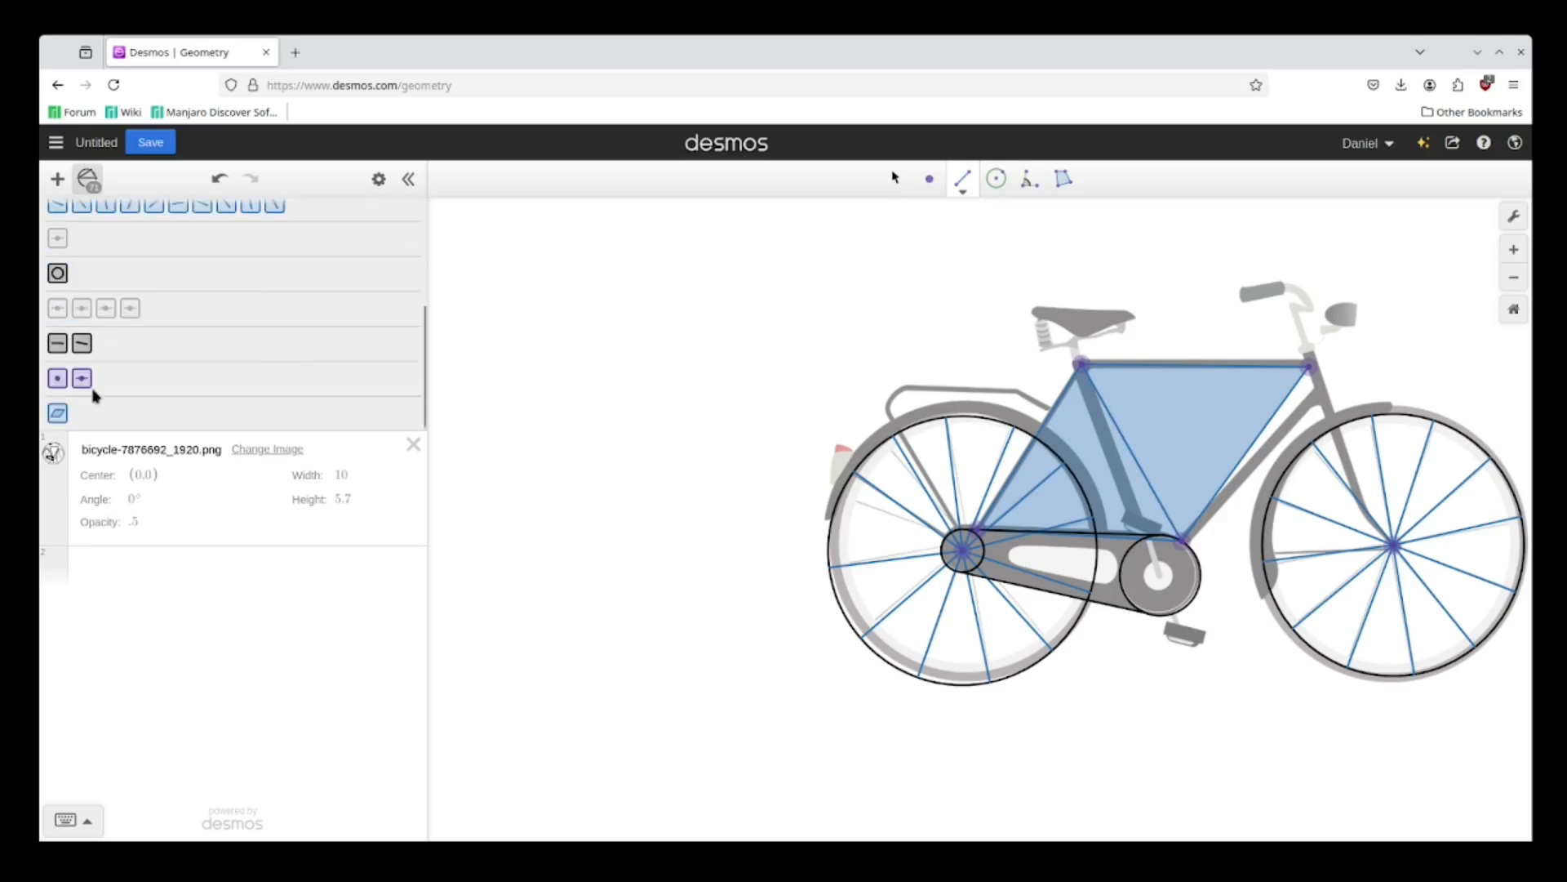
pyautogui.click(58, 414)
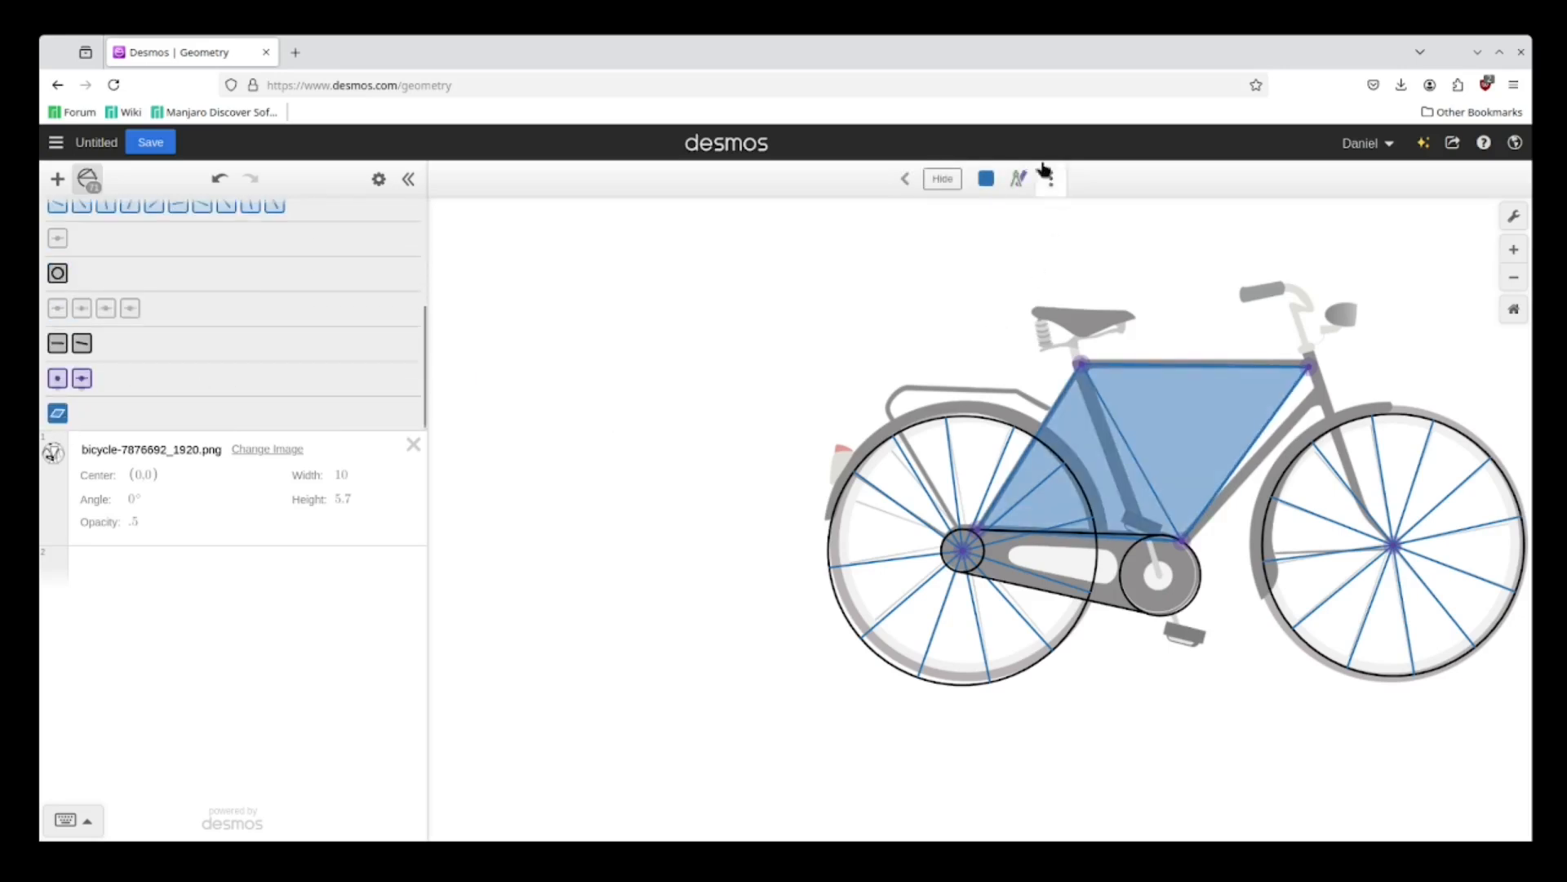
pyautogui.click(986, 181)
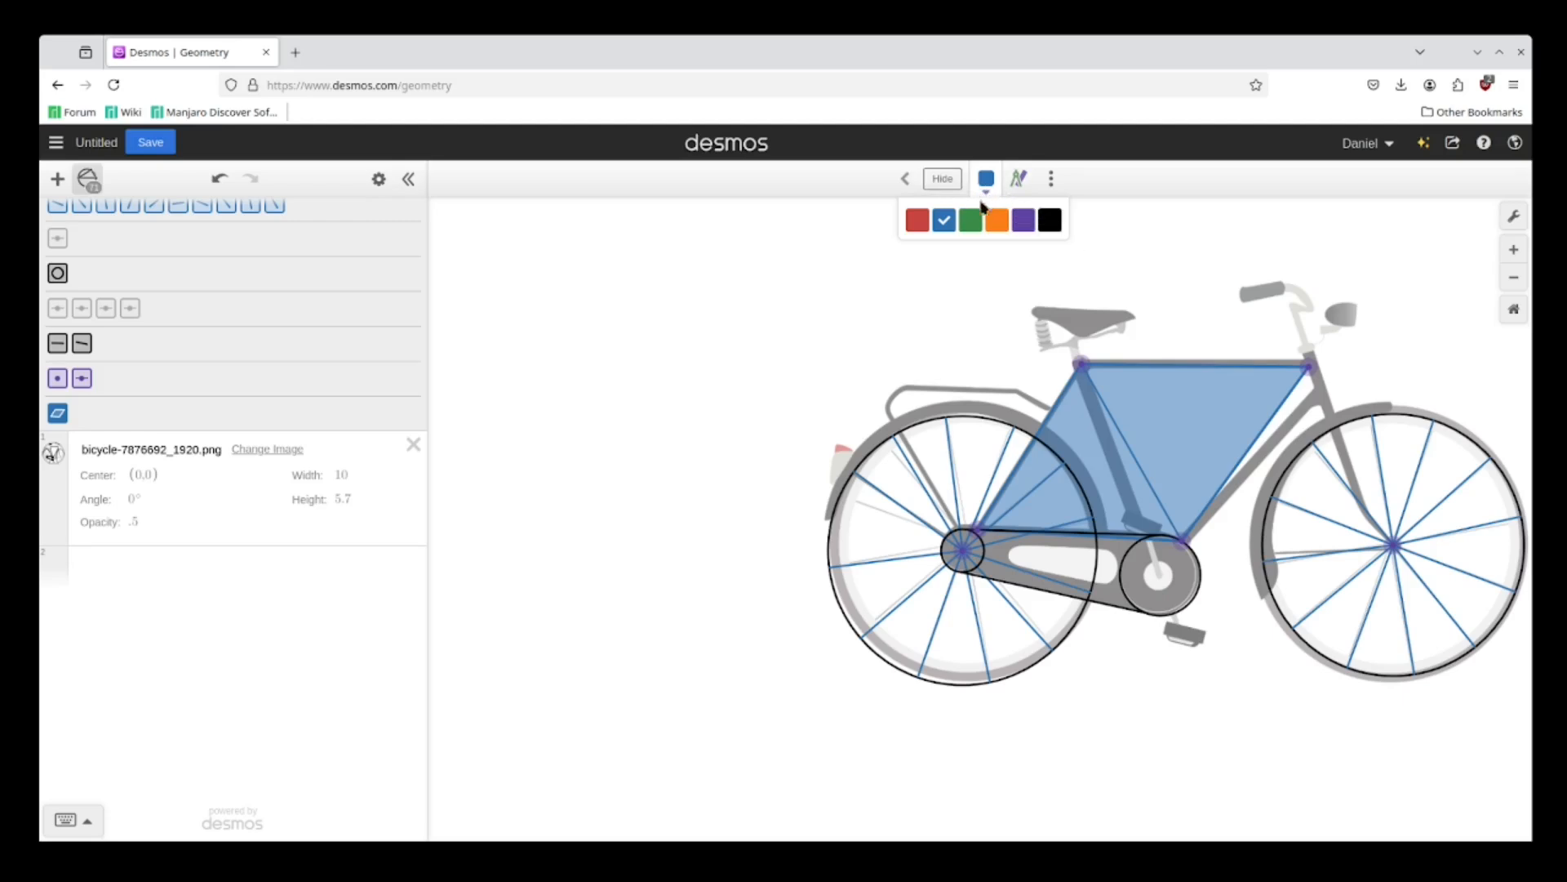
pyautogui.click(1023, 224)
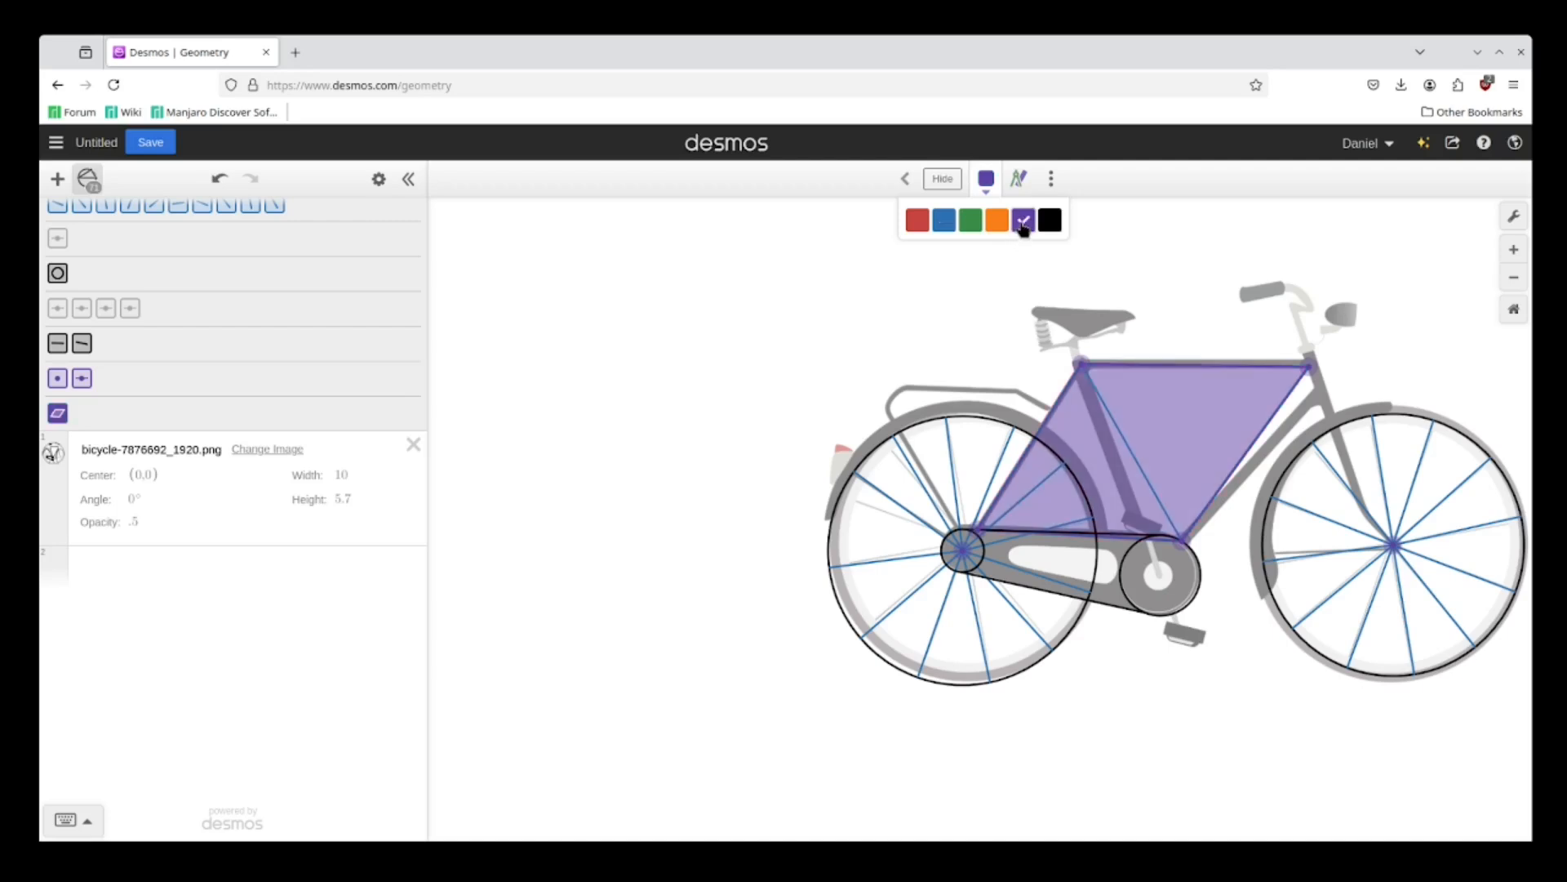
pyautogui.click(1293, 725)
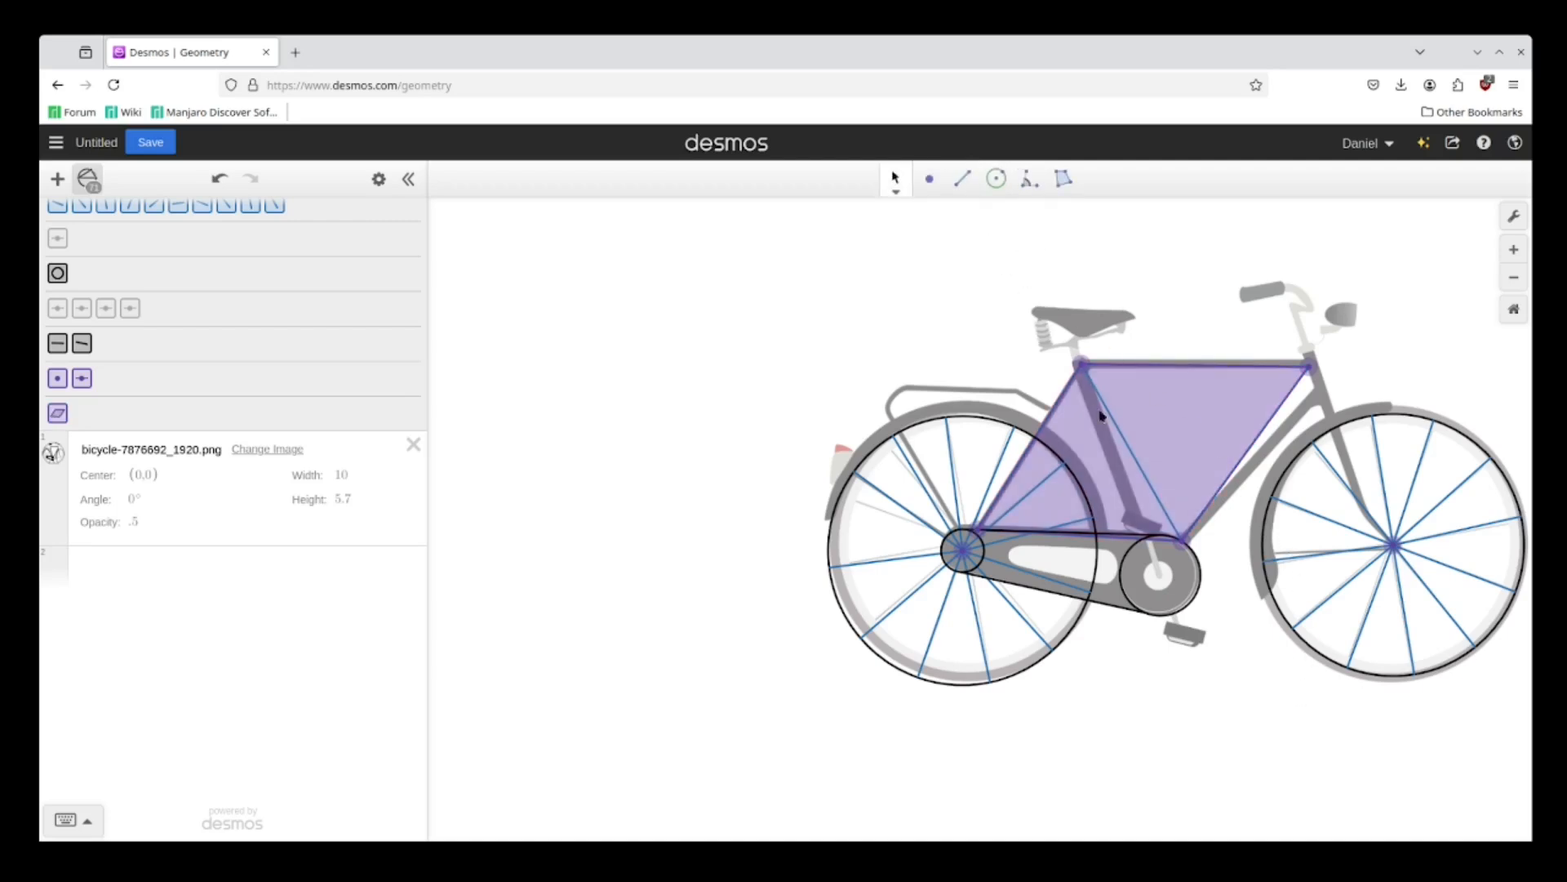
# Recolor the seat tube segment crossing the frame polygon purple
pyautogui.click(1122, 439)
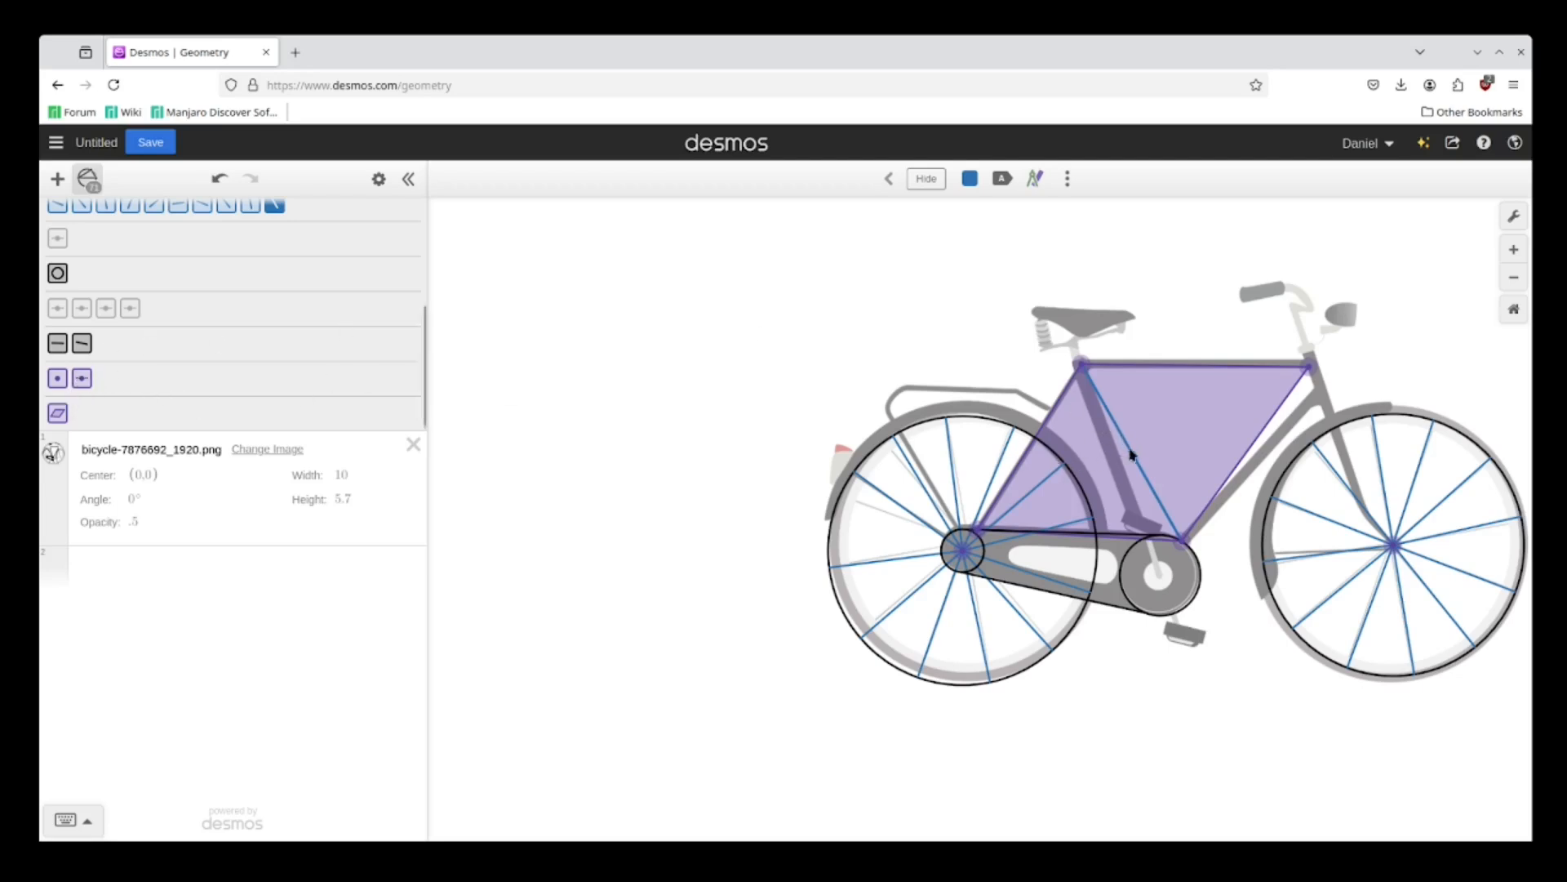
pyautogui.scroll(3, 217, 295)
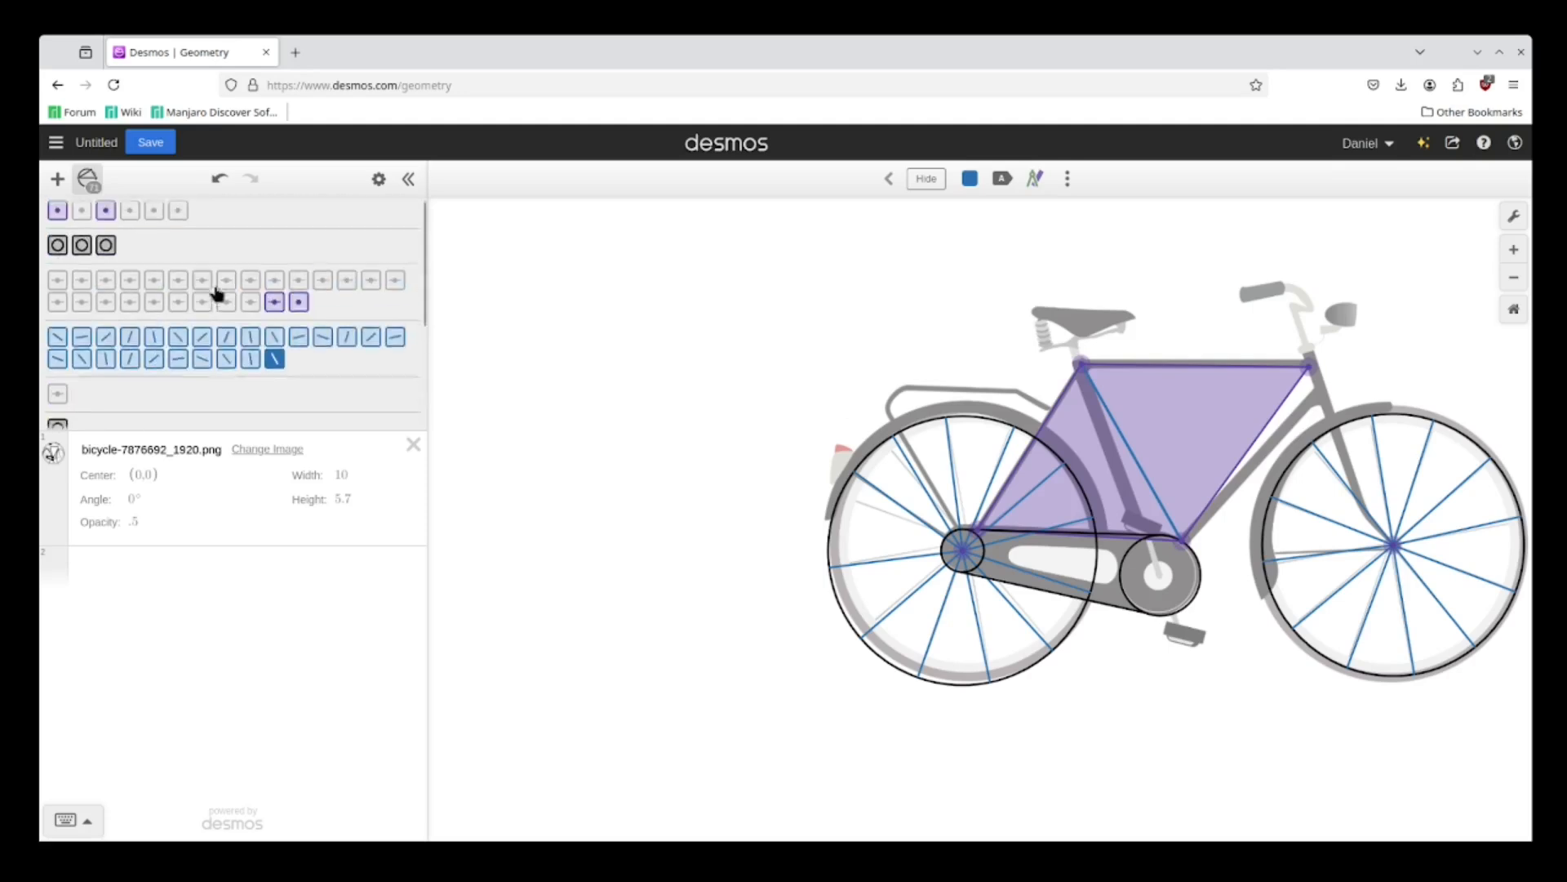
pyautogui.click(274, 362)
pyautogui.click(275, 364)
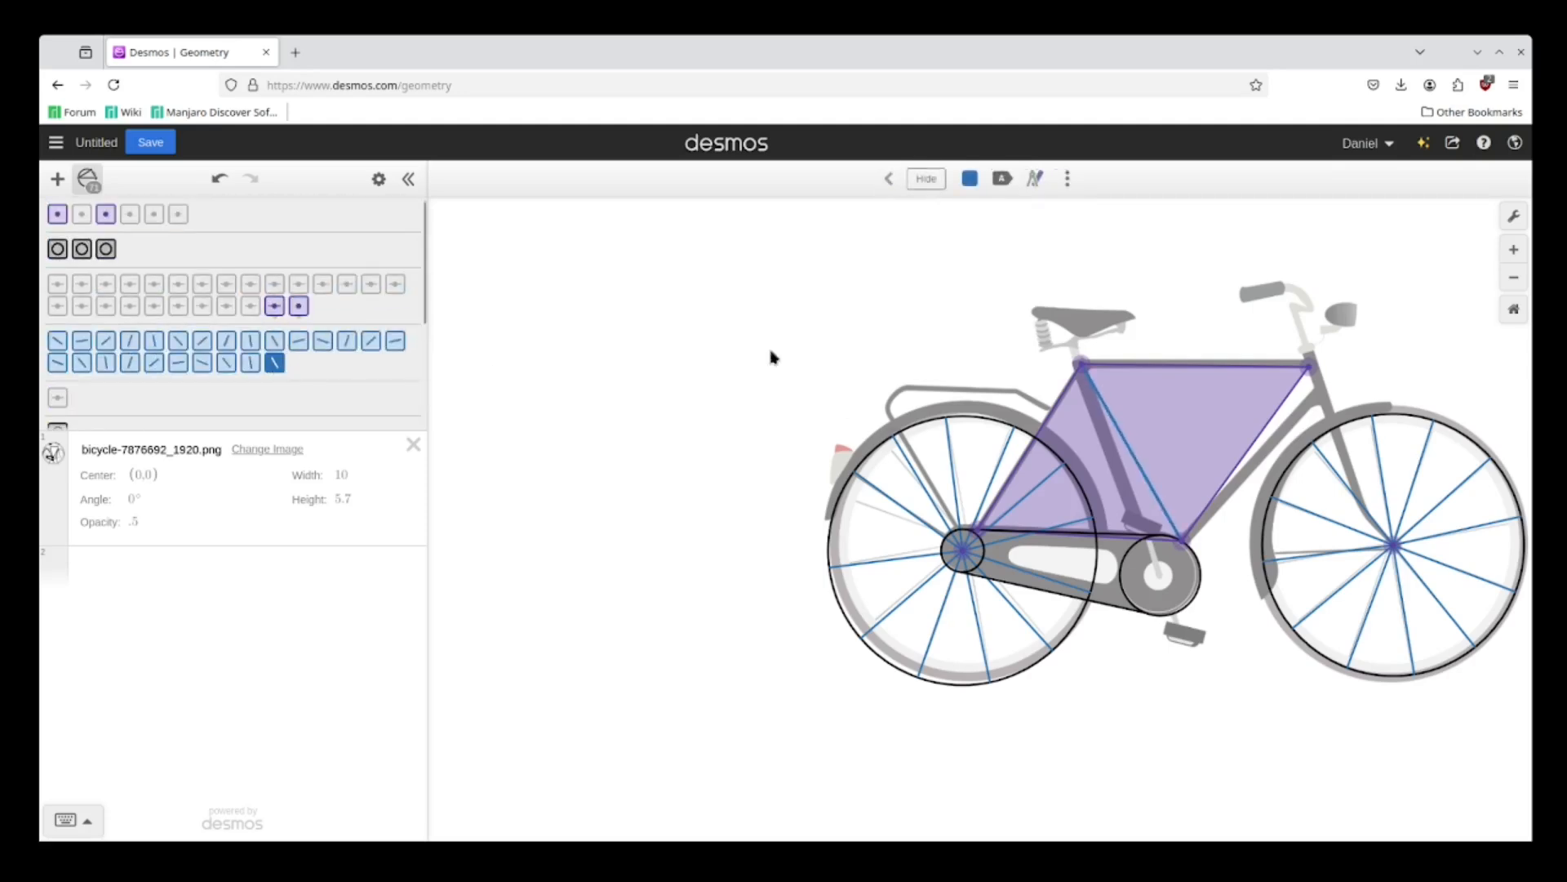
pyautogui.click(970, 178)
pyautogui.click(1018, 220)
pyautogui.click(1309, 729)
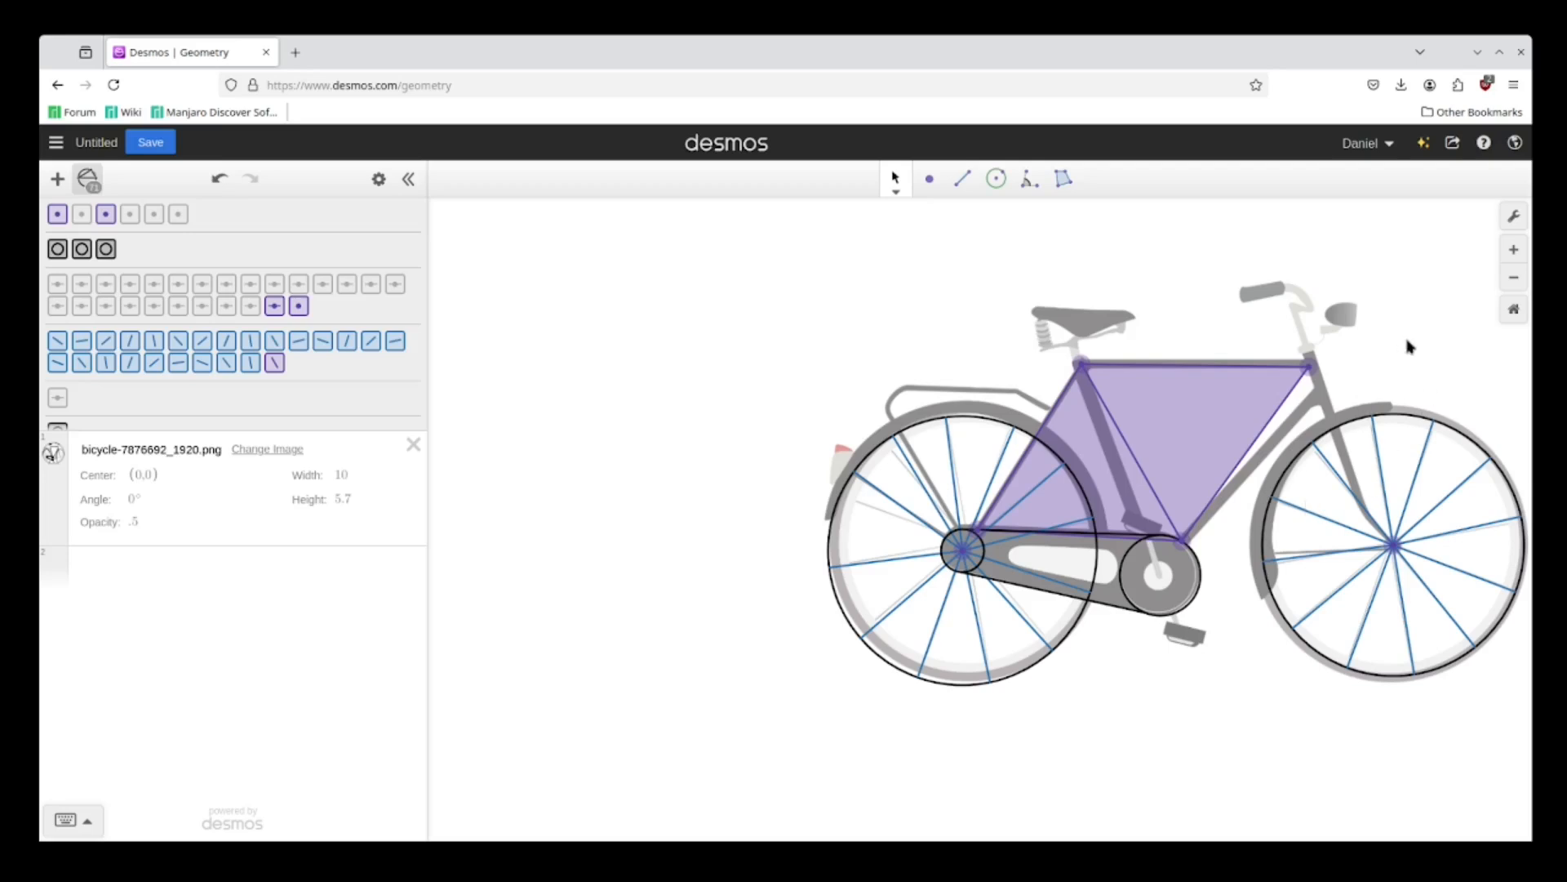
# Hide the bicycle background image to check the drawn frame alone, and show the image again
pyautogui.click(1453, 352)
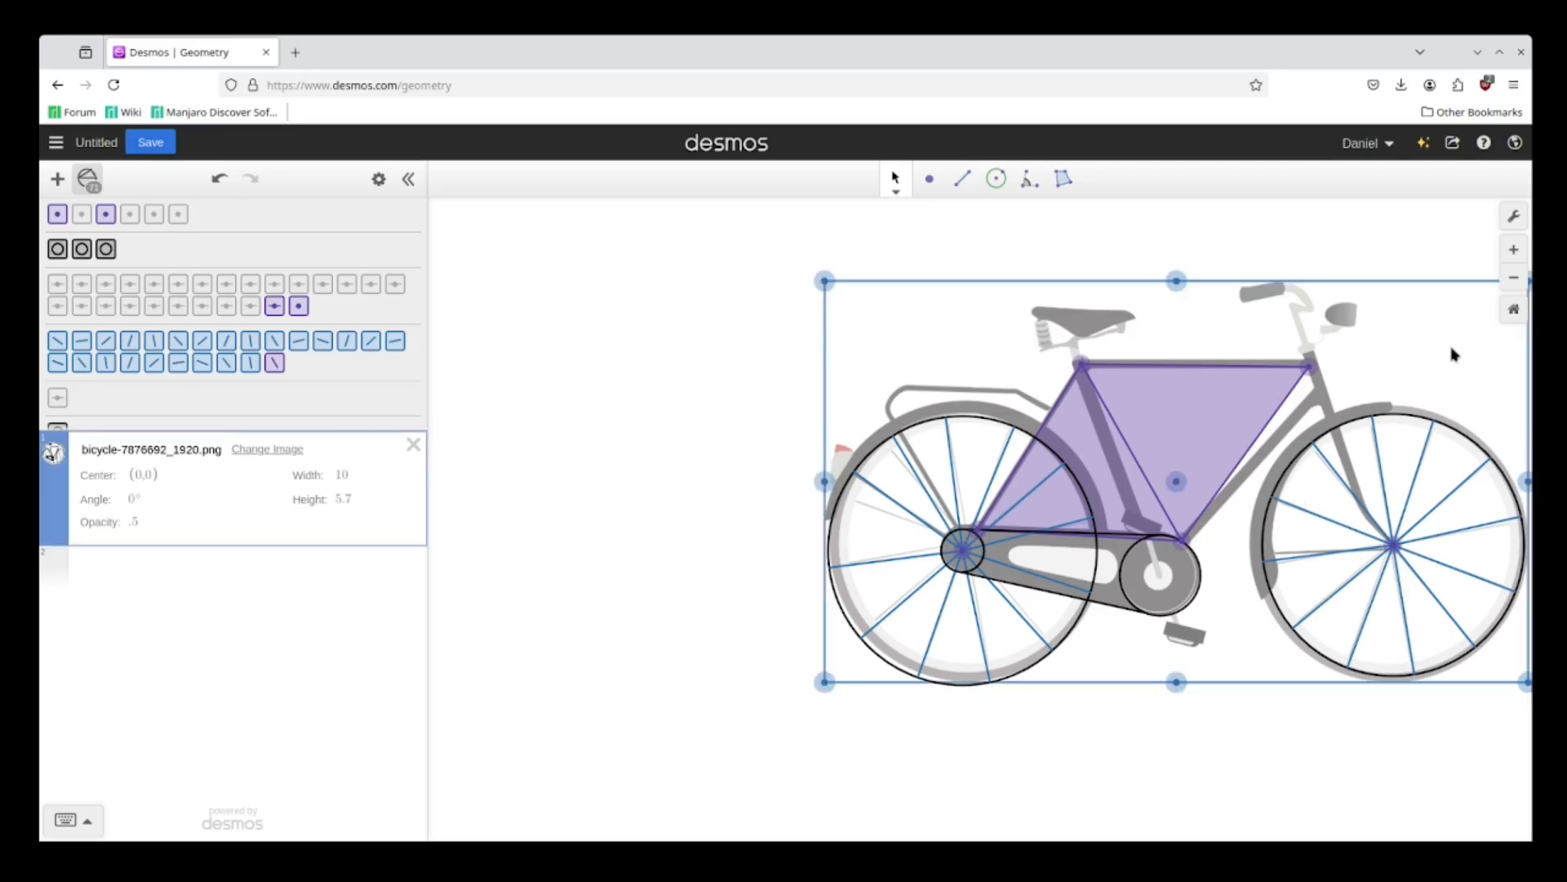
pyautogui.click(1000, 233)
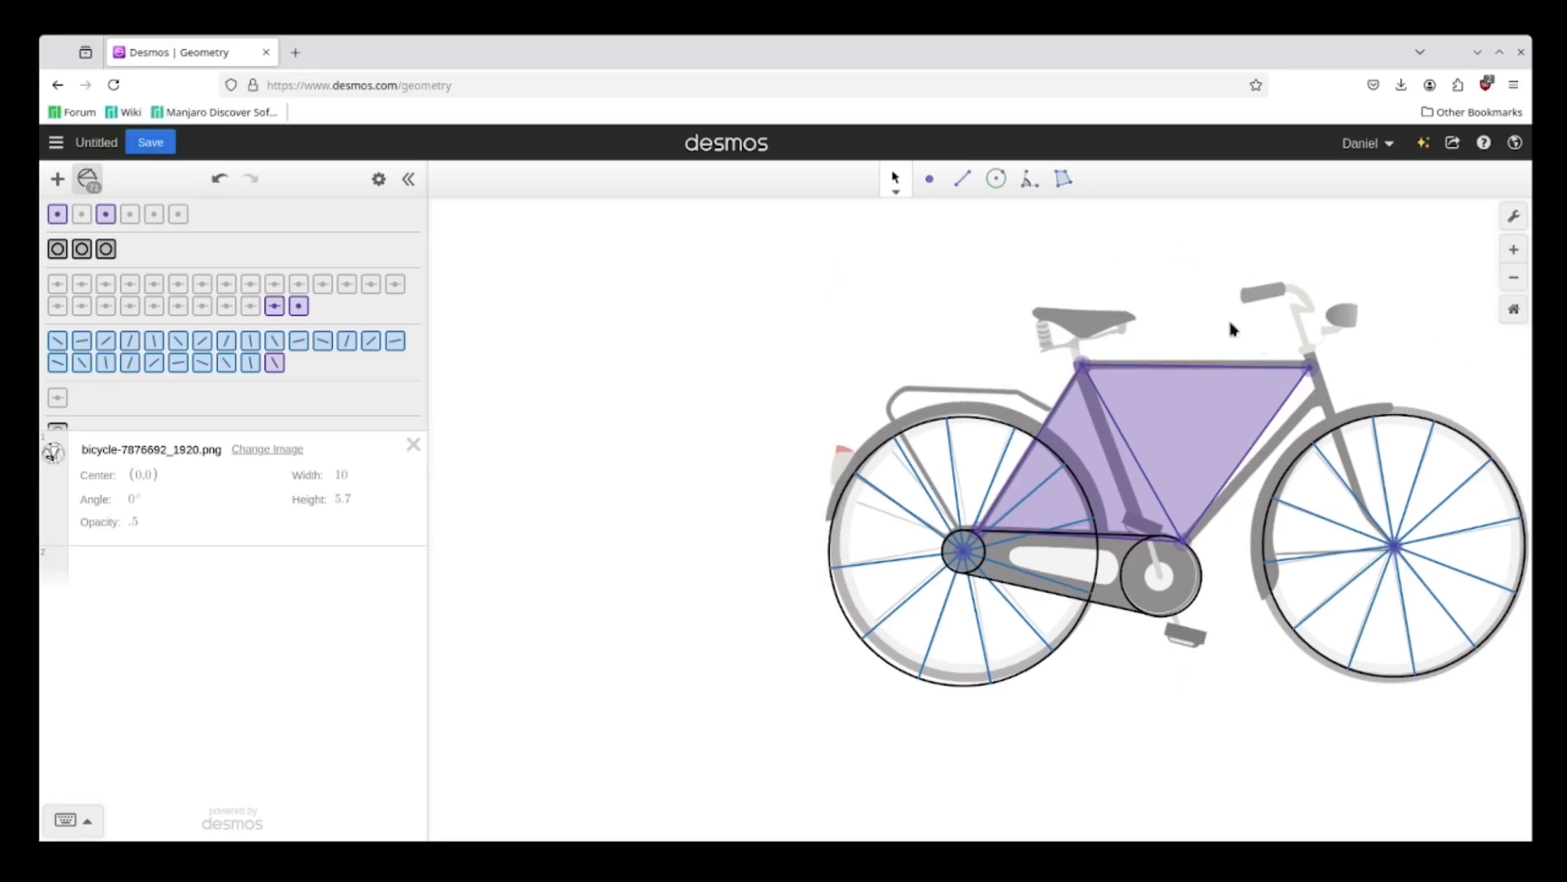
pyautogui.moveTo(1348, 761); pyautogui.dragTo(1038, 705)
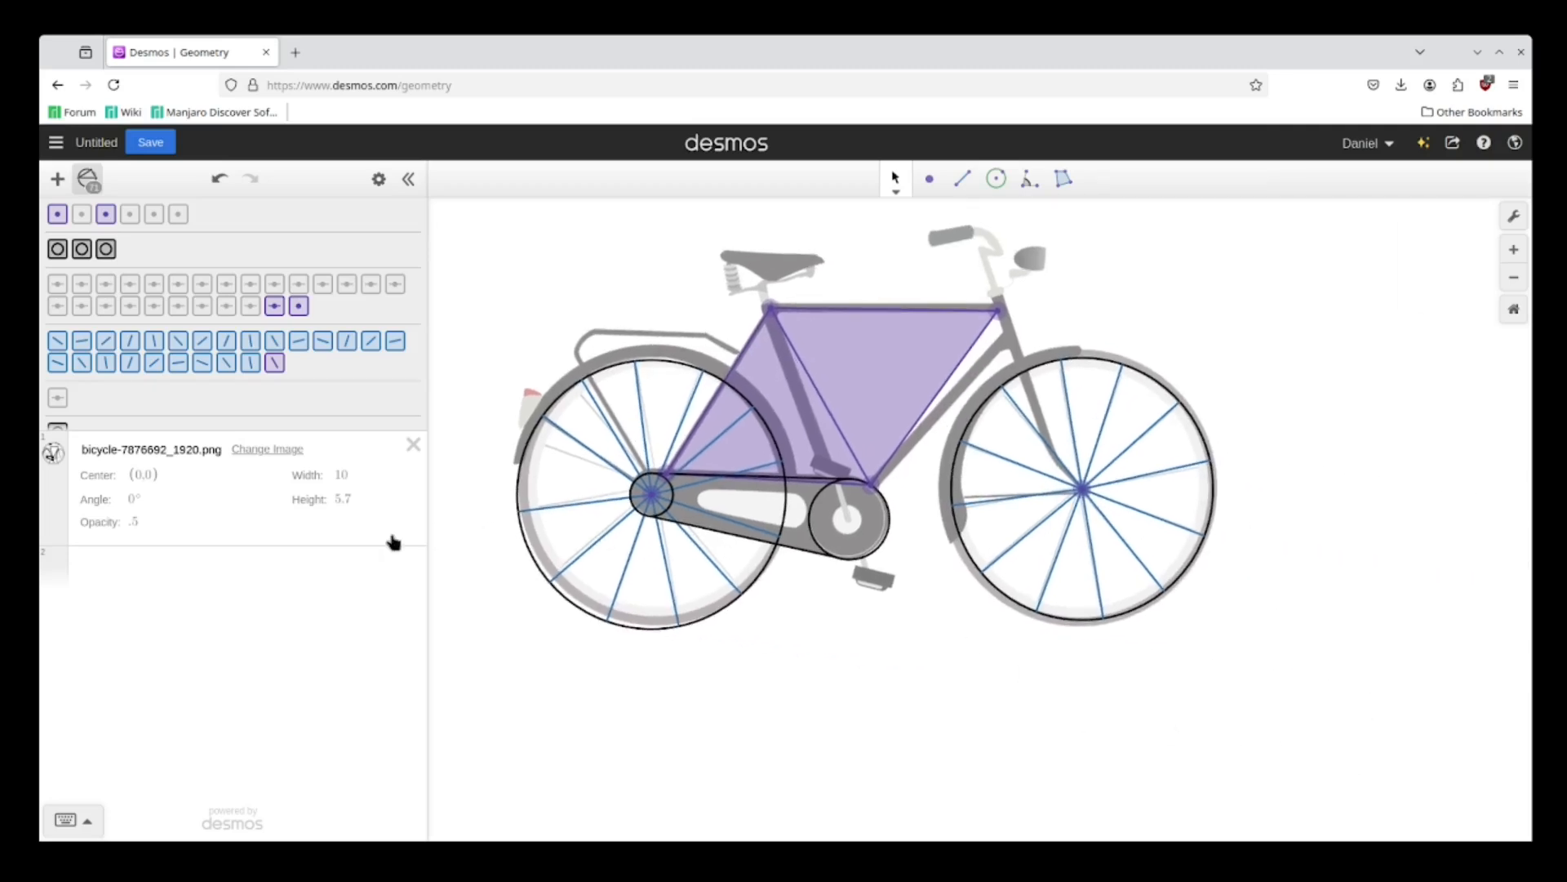
pyautogui.click(54, 455)
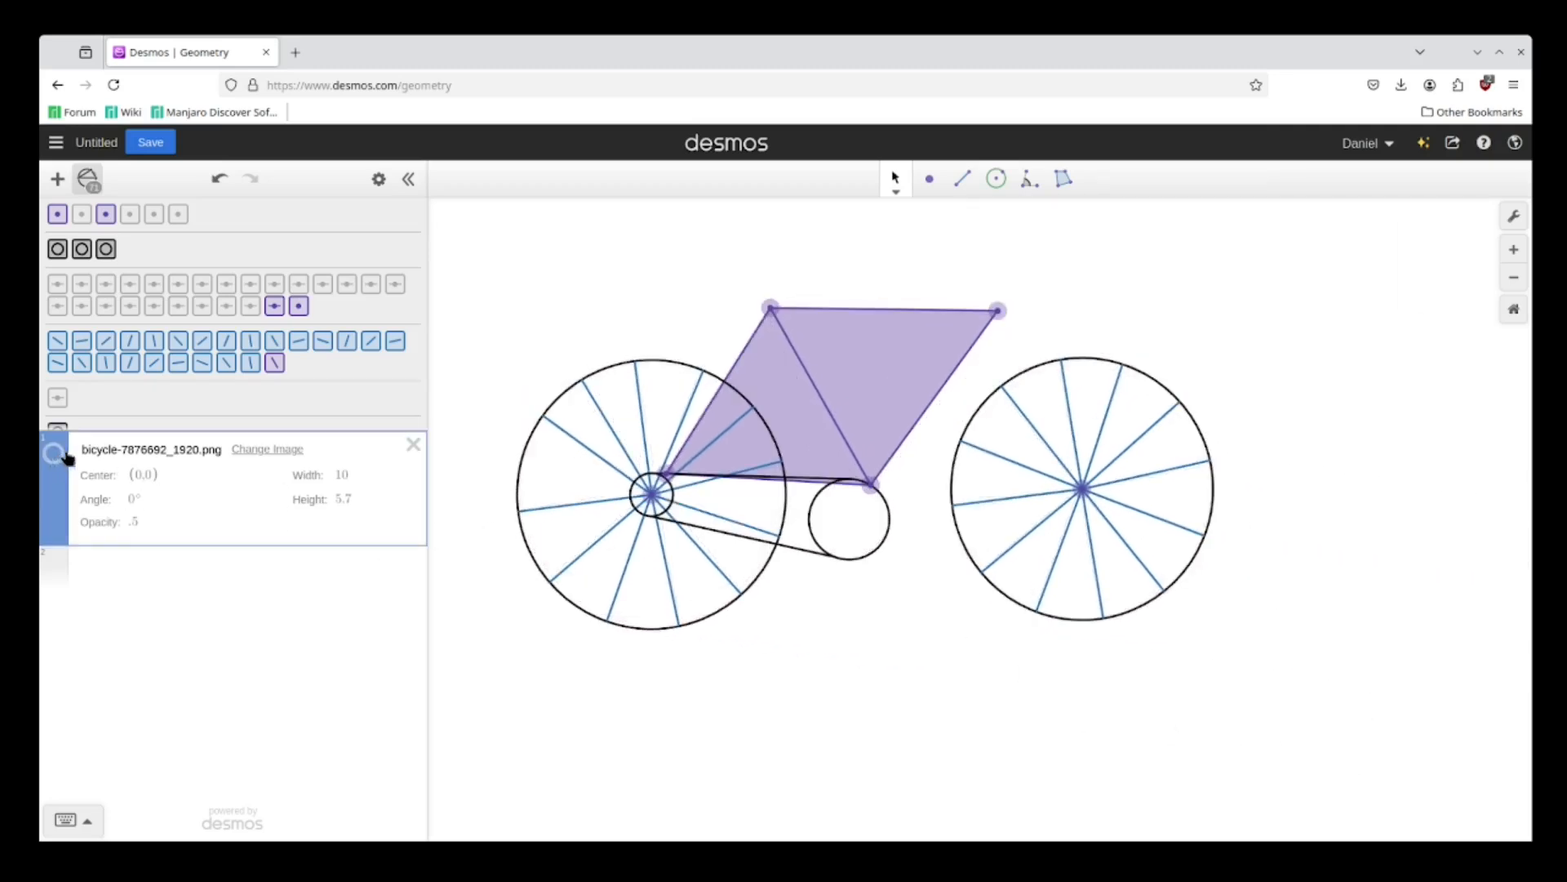
pyautogui.click(53, 453)
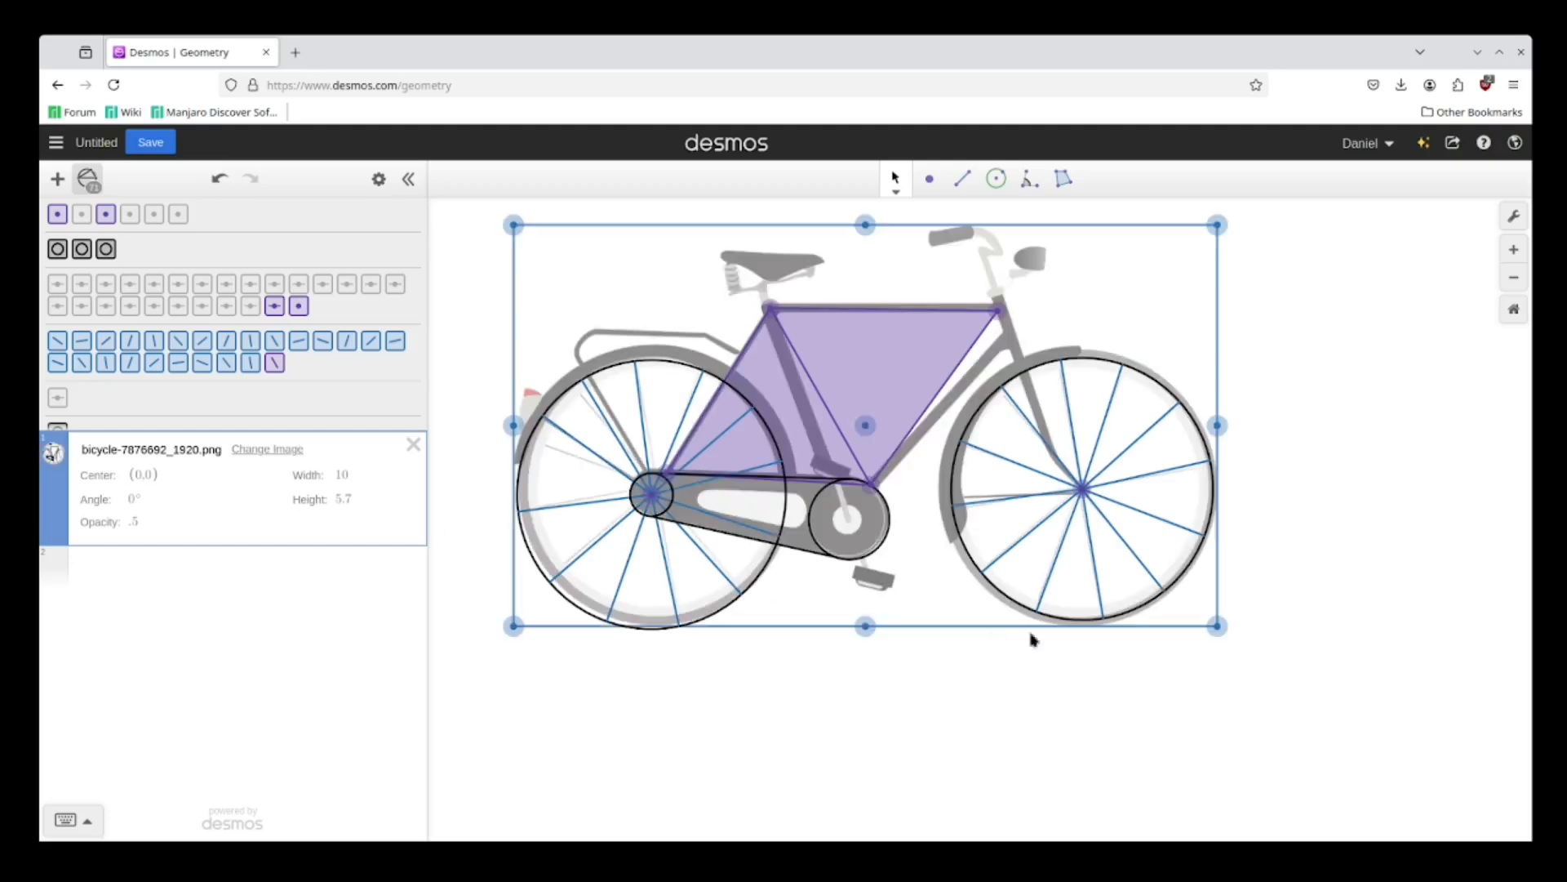
pyautogui.moveTo(1032, 640); pyautogui.dragTo(1063, 799)
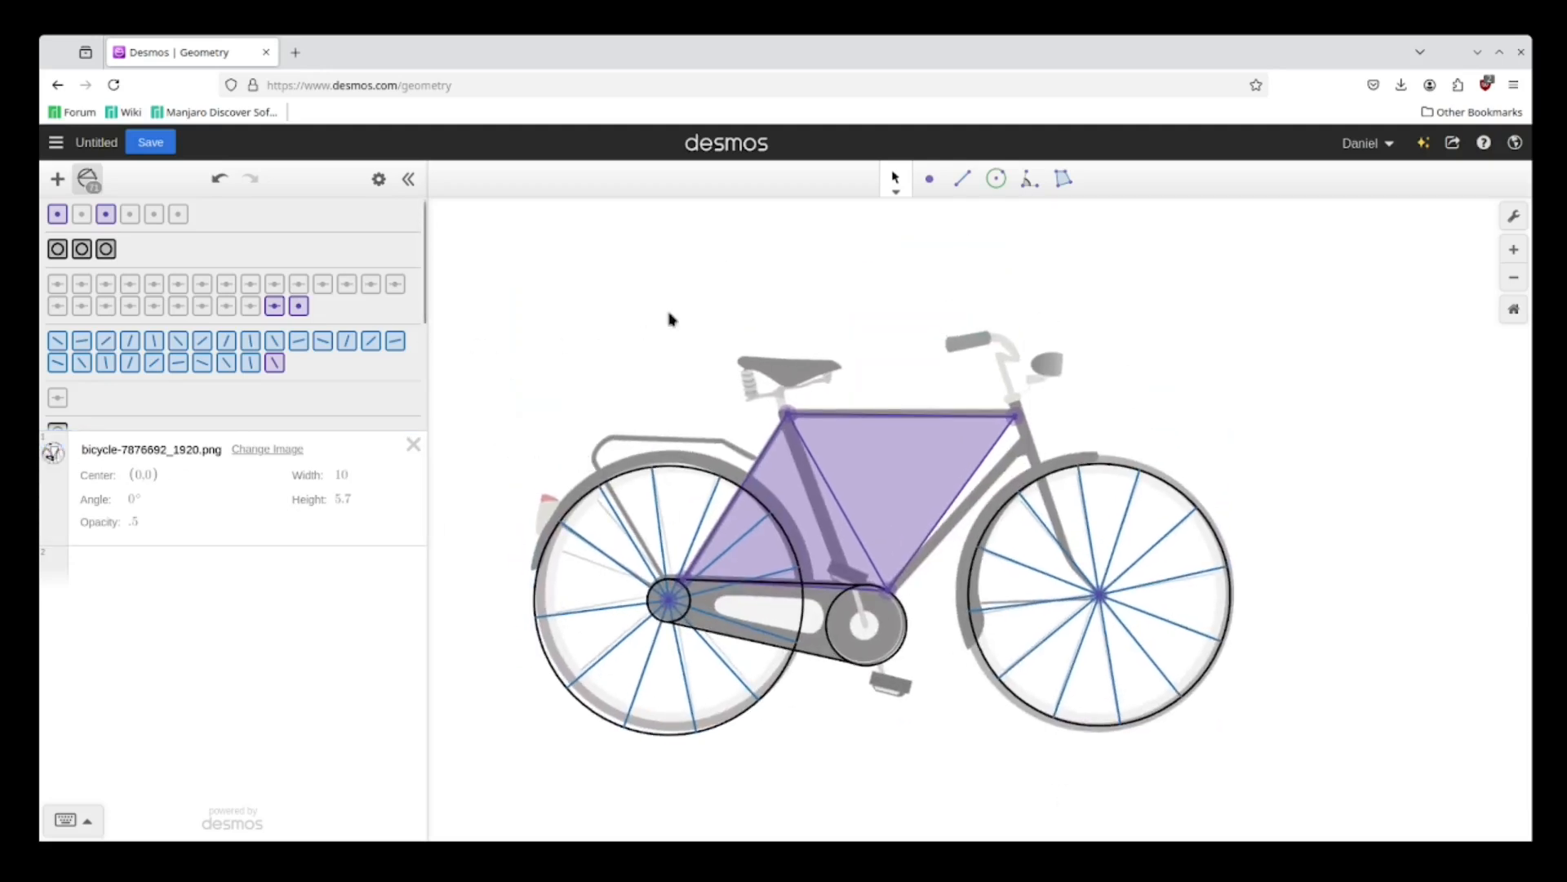
# Try to draw a front fork segment from the front wheel's center up beside the handlebar stem
pyautogui.click(963, 180)
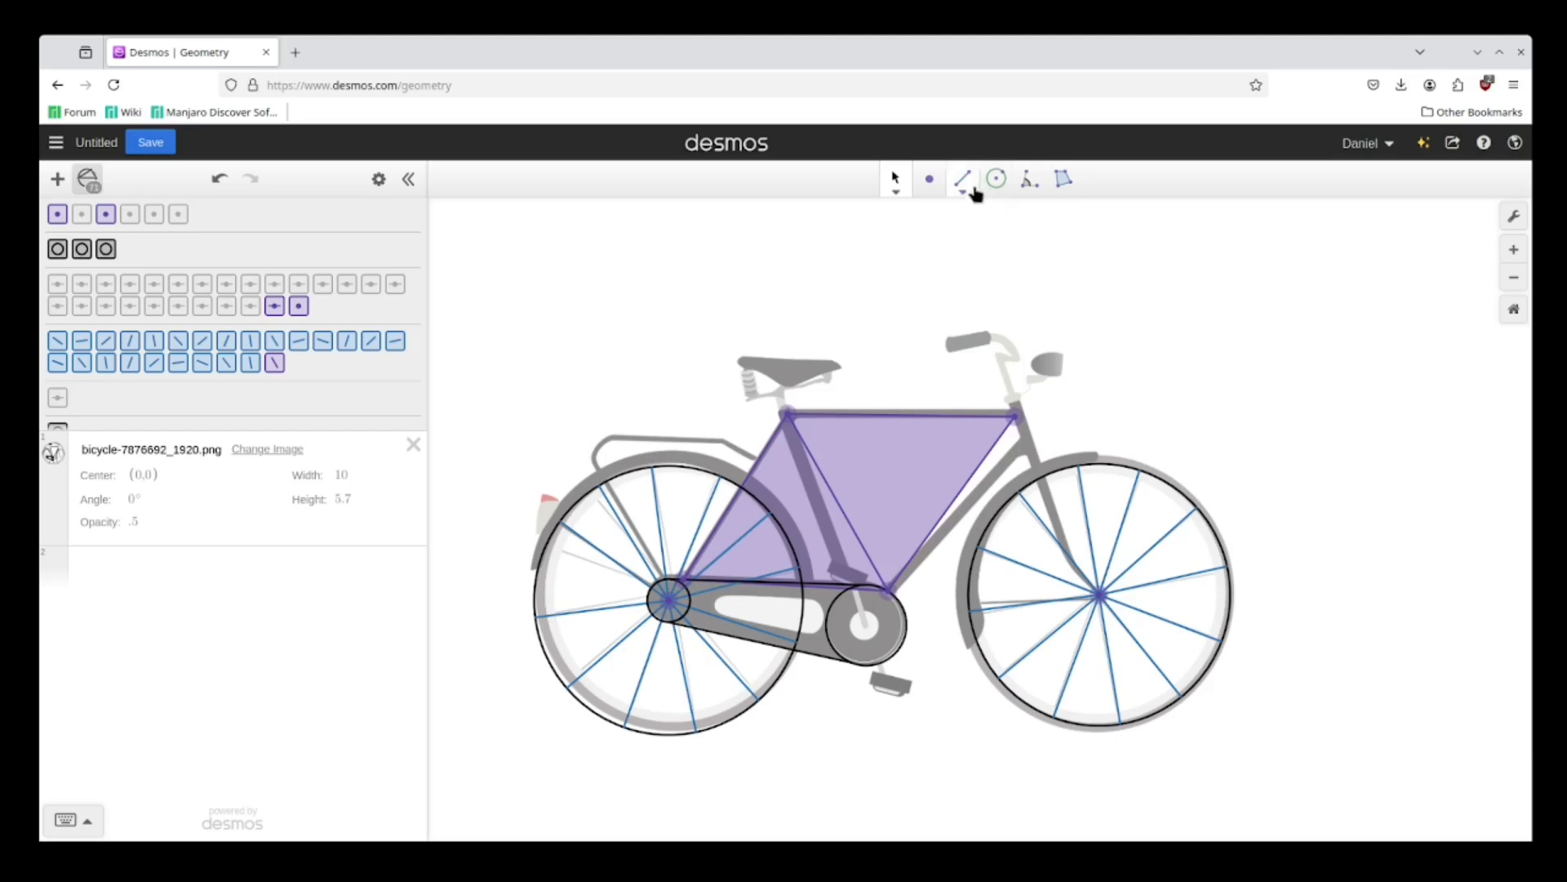
pyautogui.click(1100, 596)
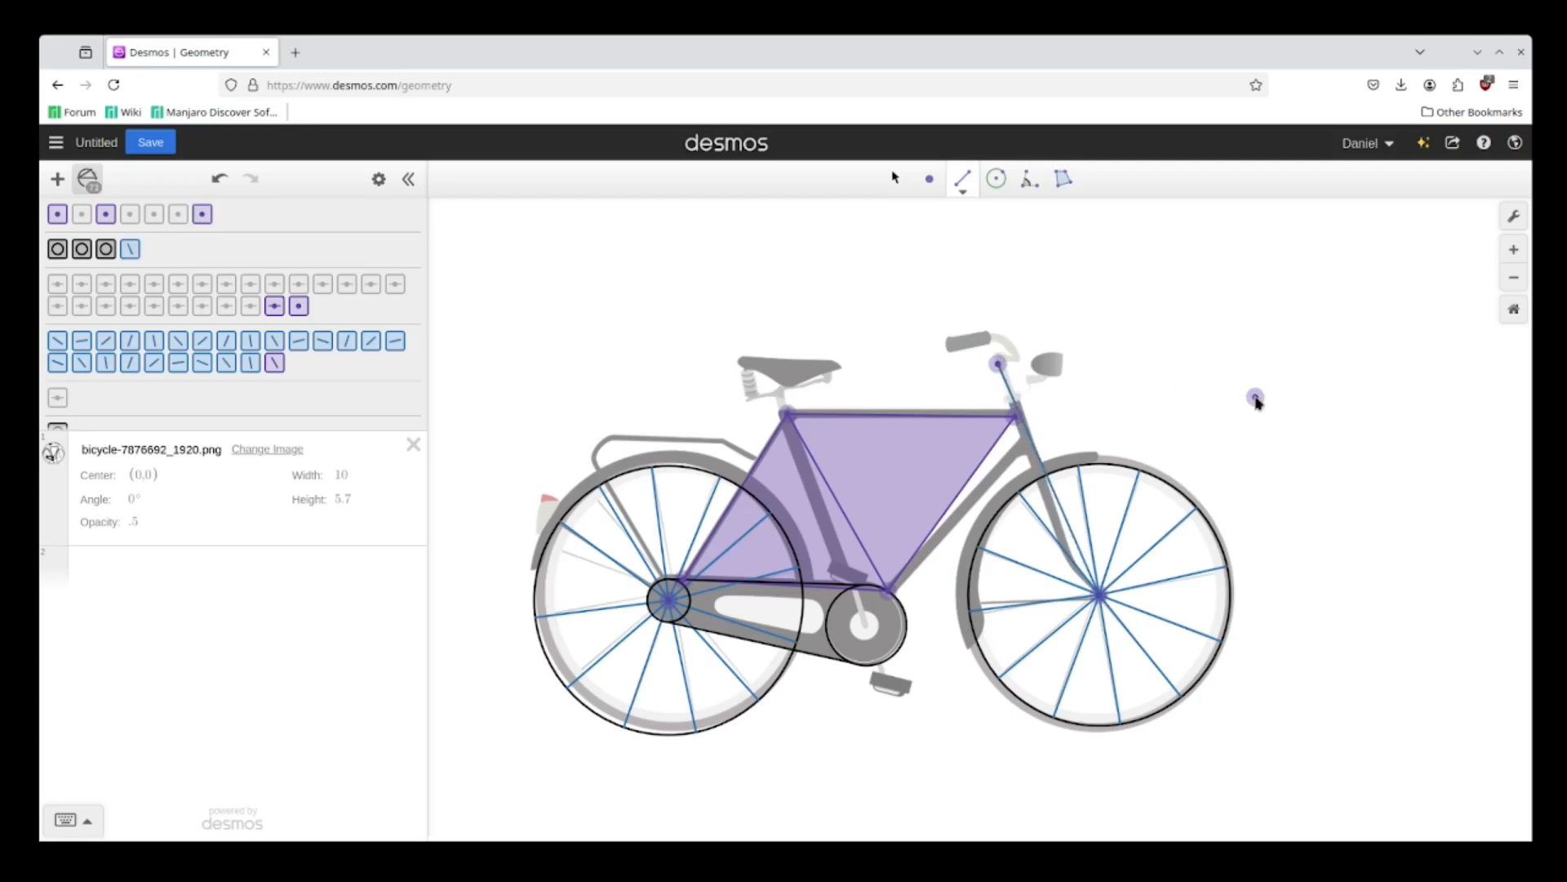
pyautogui.scroll(2, 1141, 441)
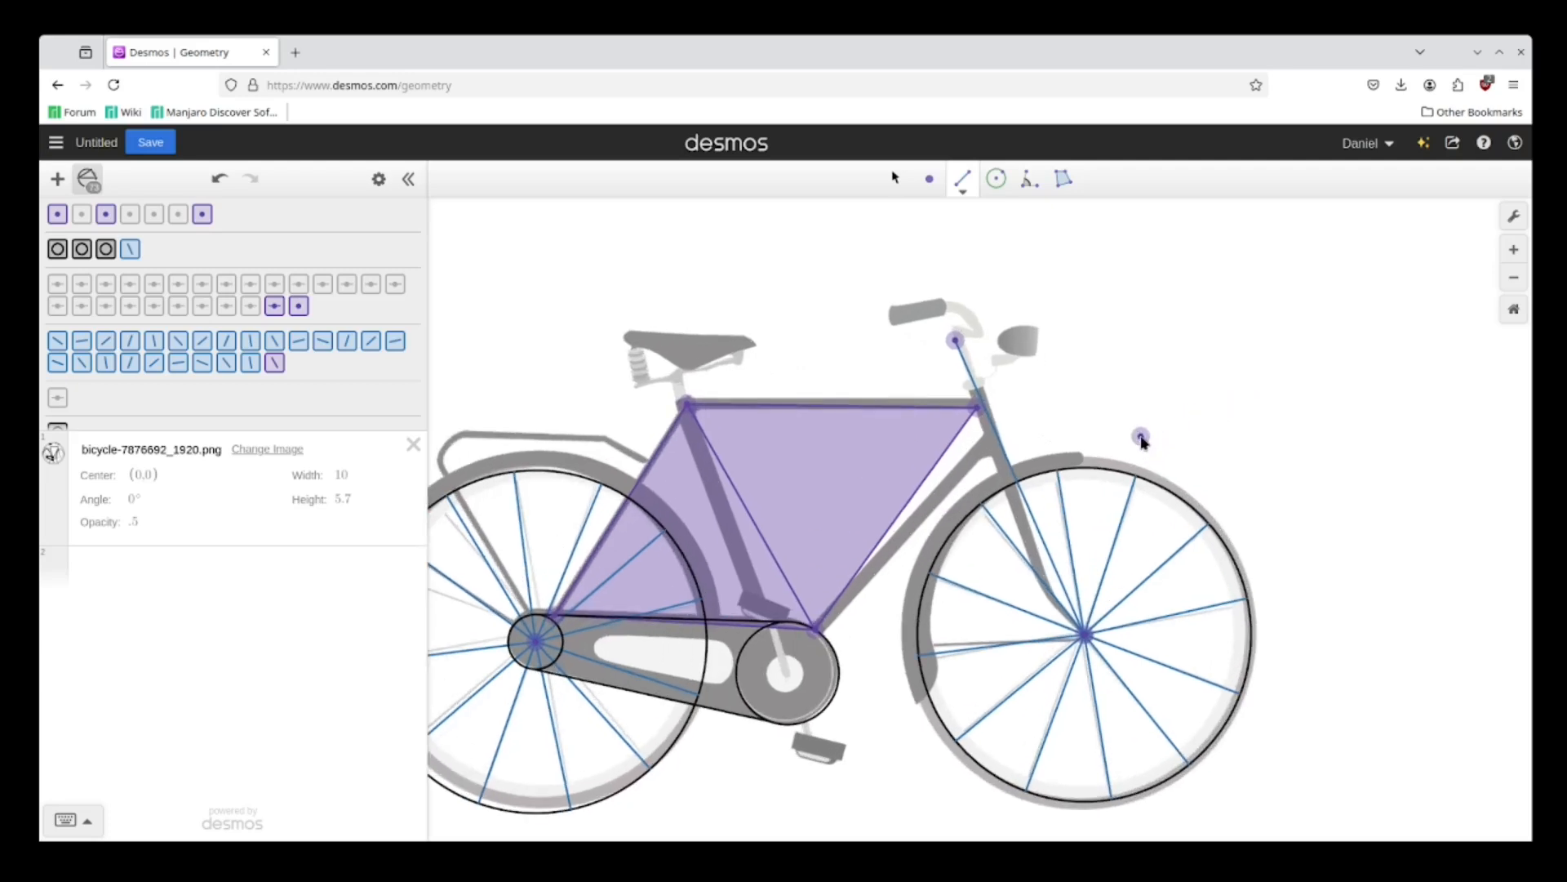
pyautogui.scroll(-2, 1141, 441)
pyautogui.hotkey('ctrl', 'z')
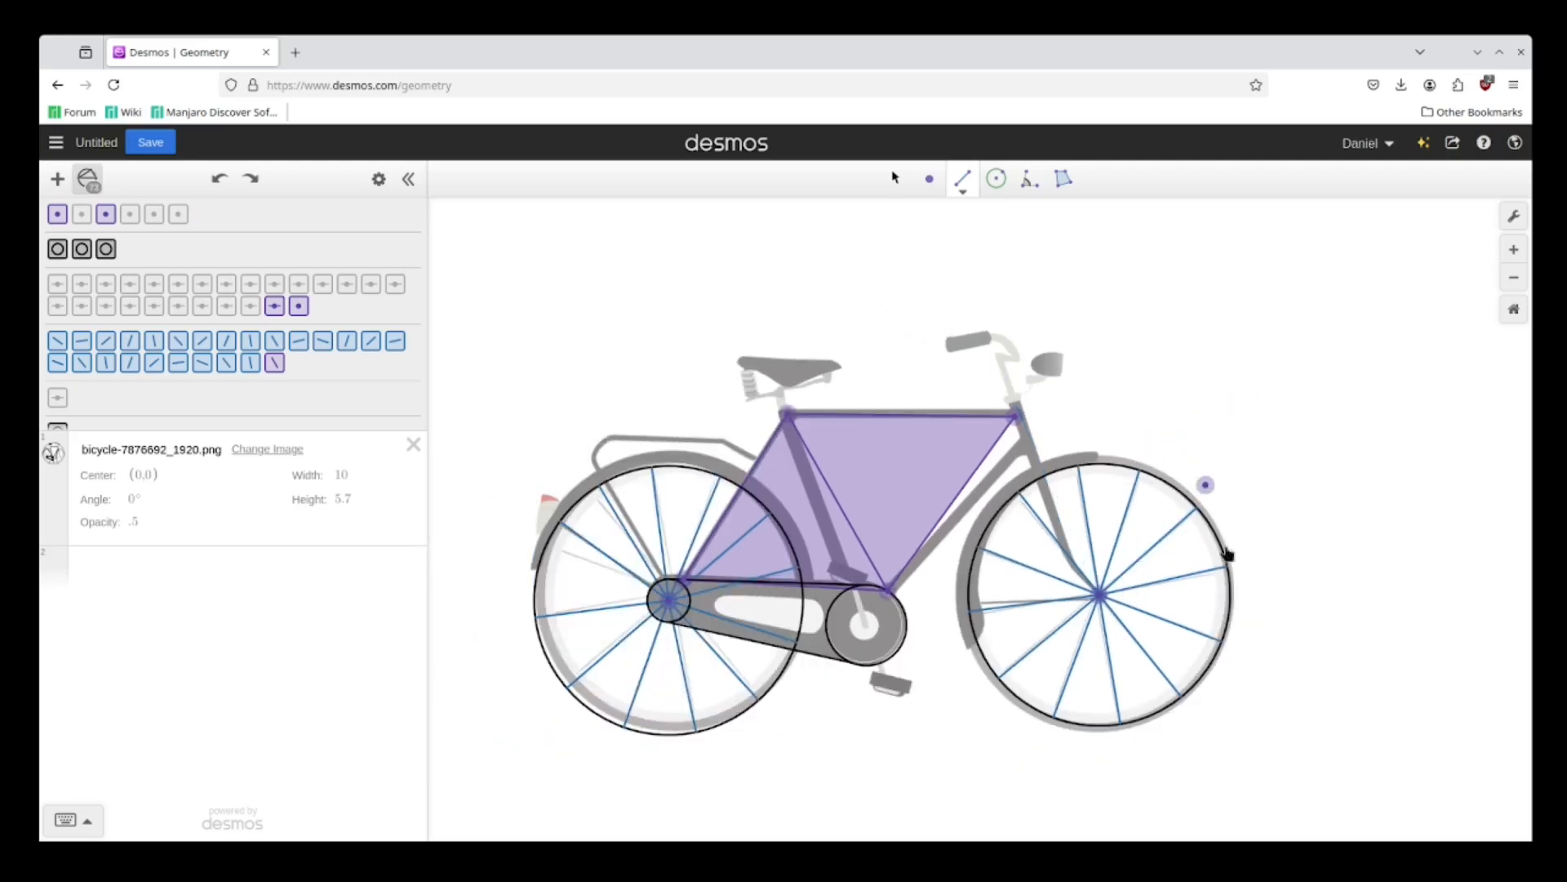
# Draw the front fork segment from the front wheel's center through the top tube's front end to just below the handlebar grip
pyautogui.scroll(3, 1061, 604)
pyautogui.click(1044, 599)
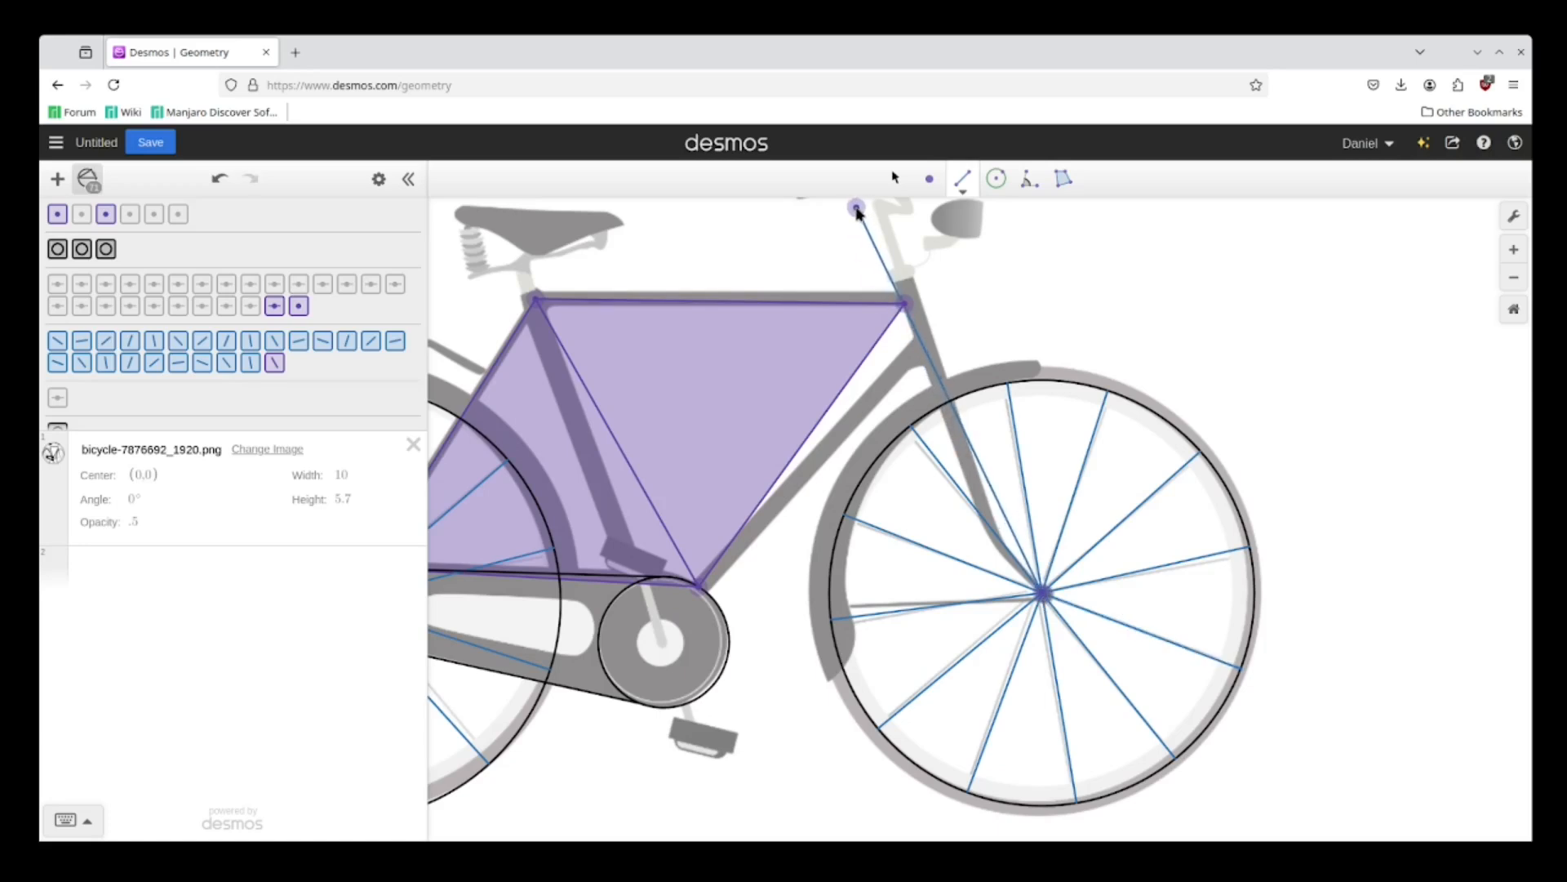
pyautogui.click(857, 209)
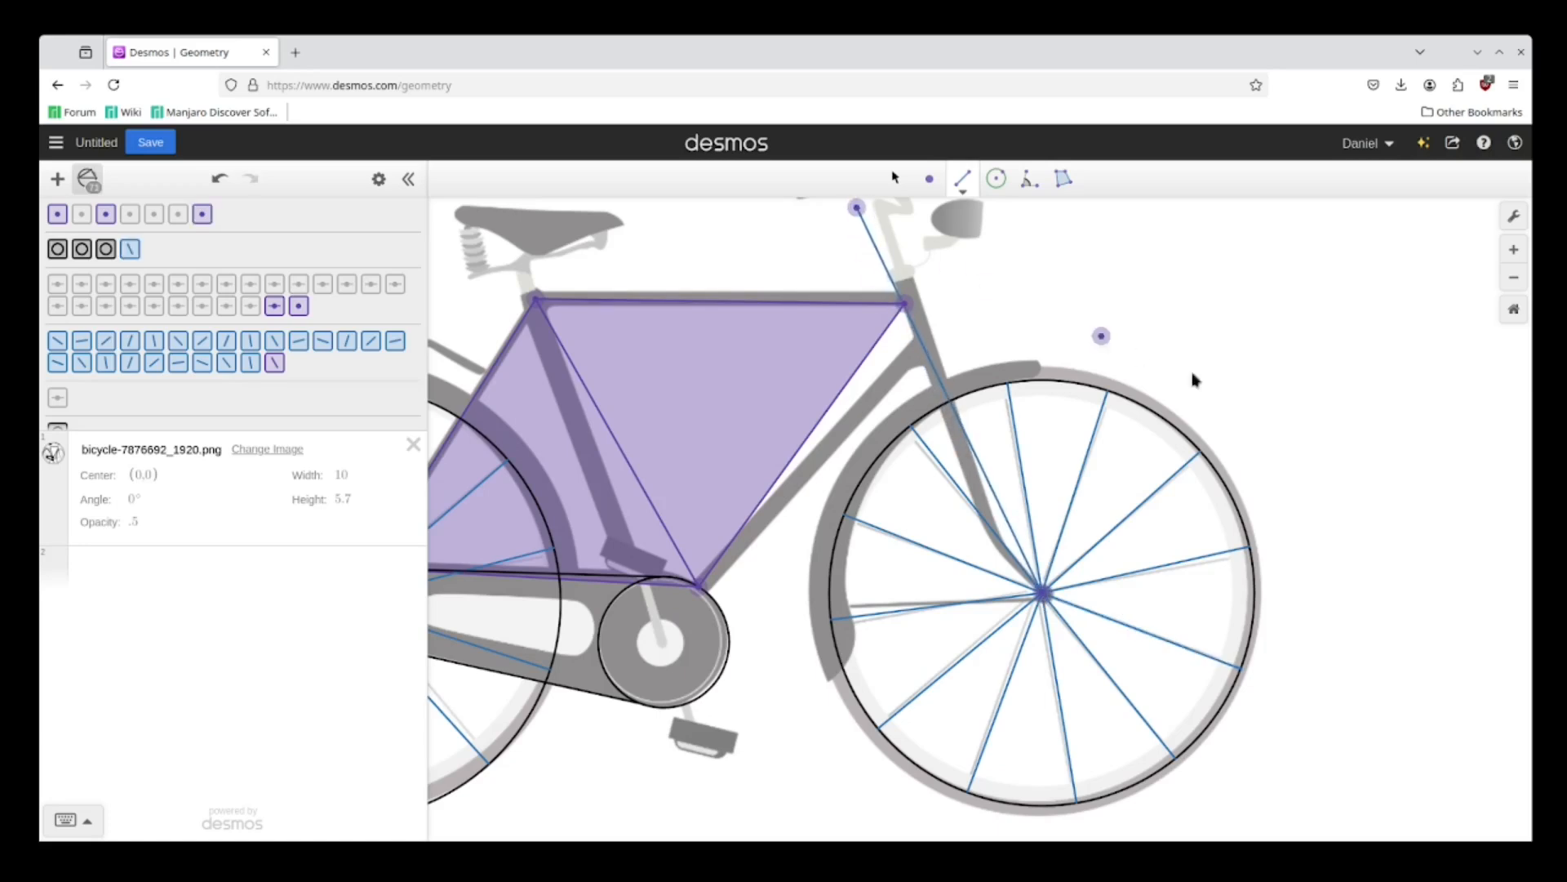
pyautogui.scroll(-3, 1069, 494)
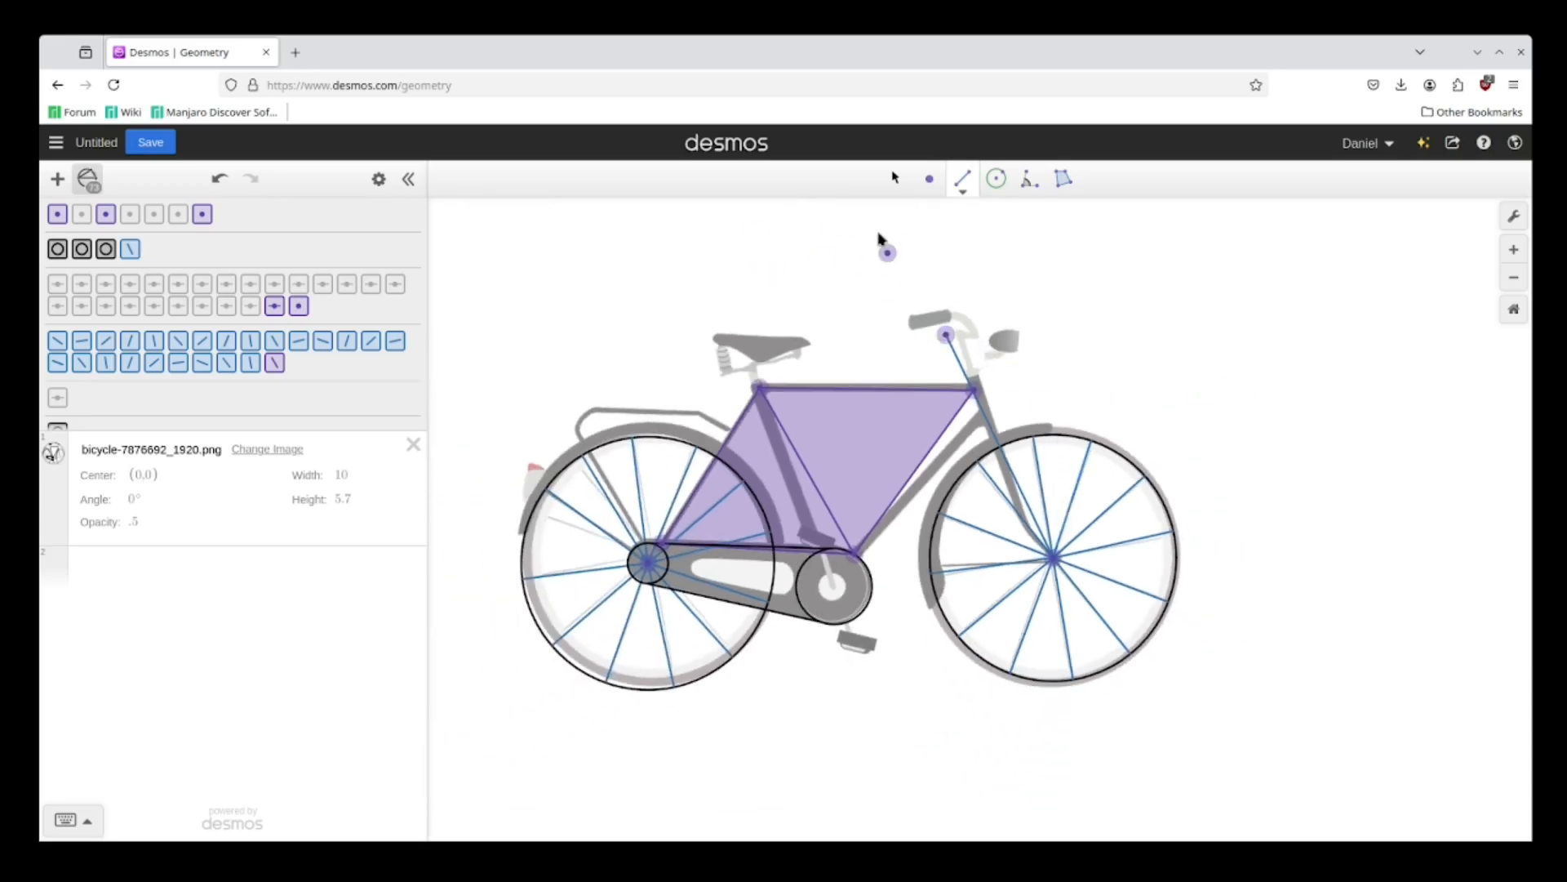
# Recolor the front fork segment black
pyautogui.scroll(-3, 291, 340)
pyautogui.scroll(3, 288, 339)
pyautogui.scroll(-3, 287, 339)
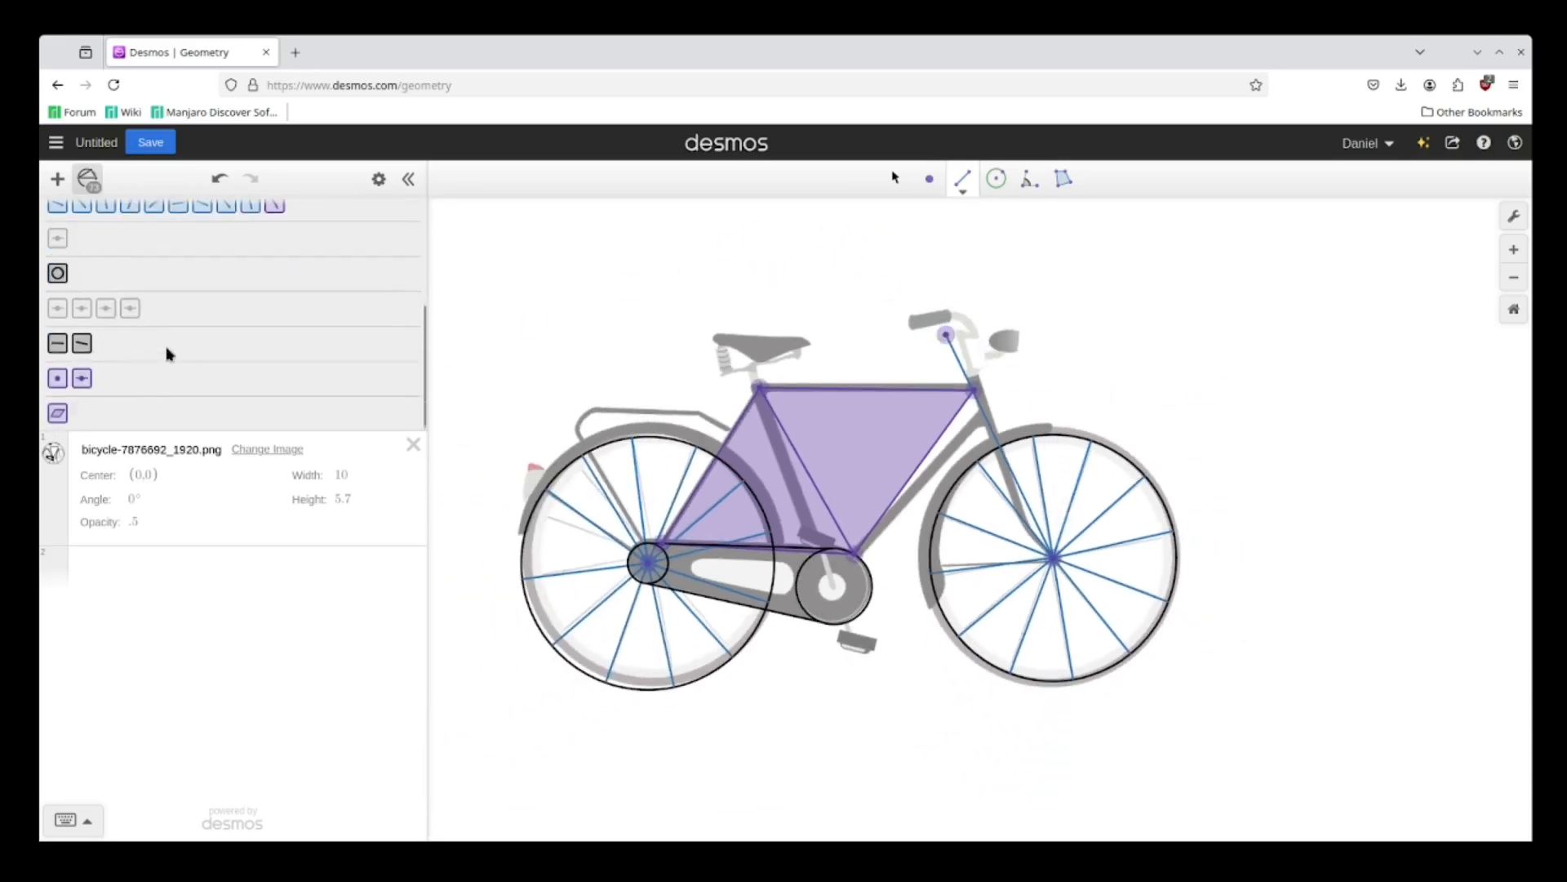
pyautogui.scroll(4, 163, 371)
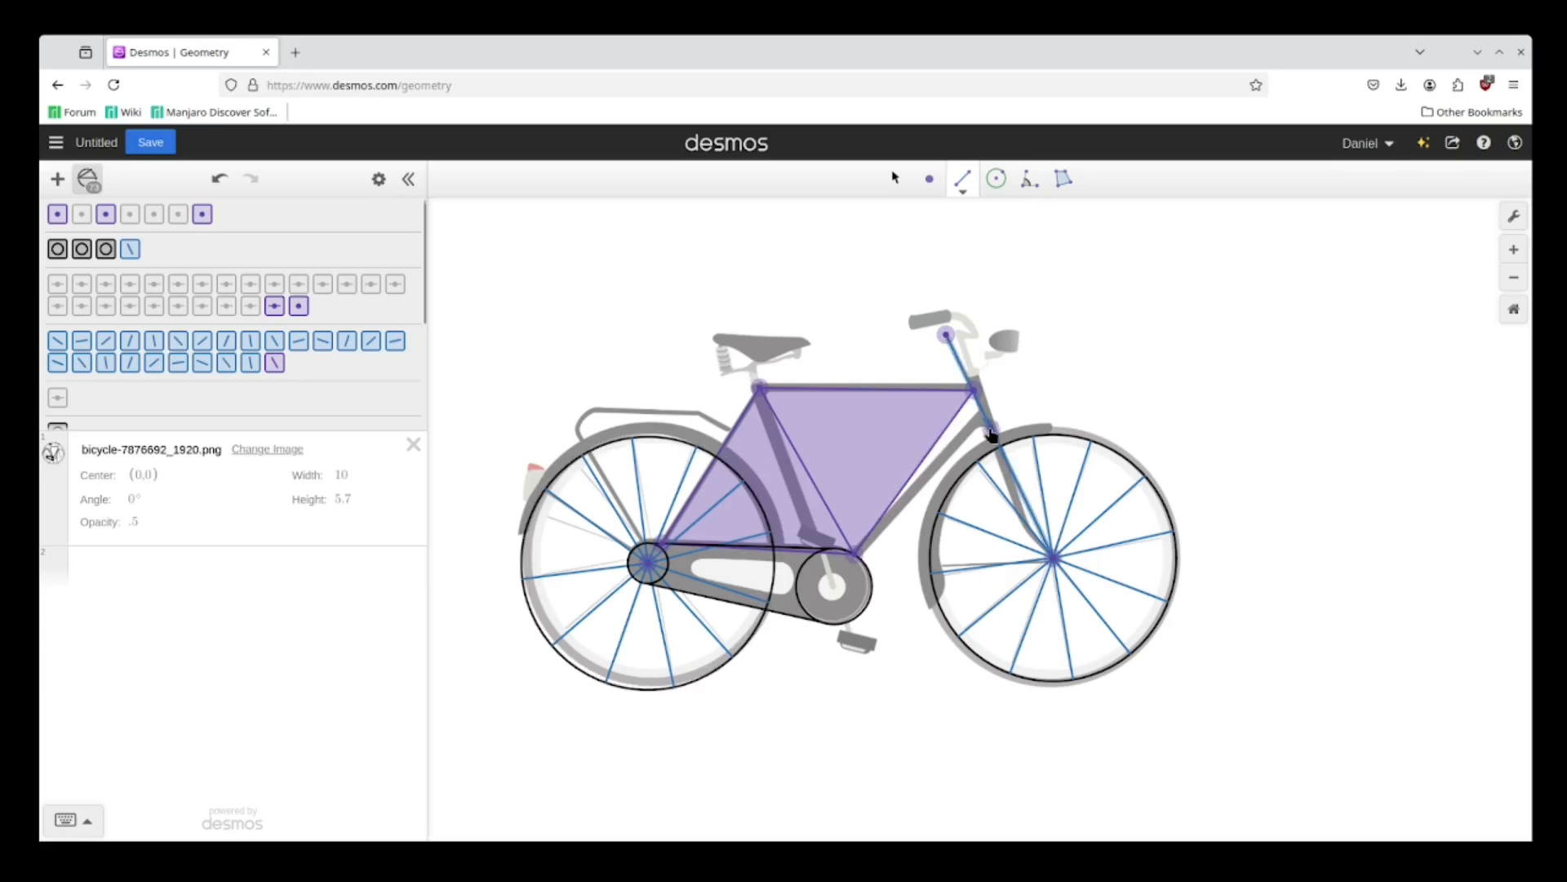
pyautogui.press('Escape')
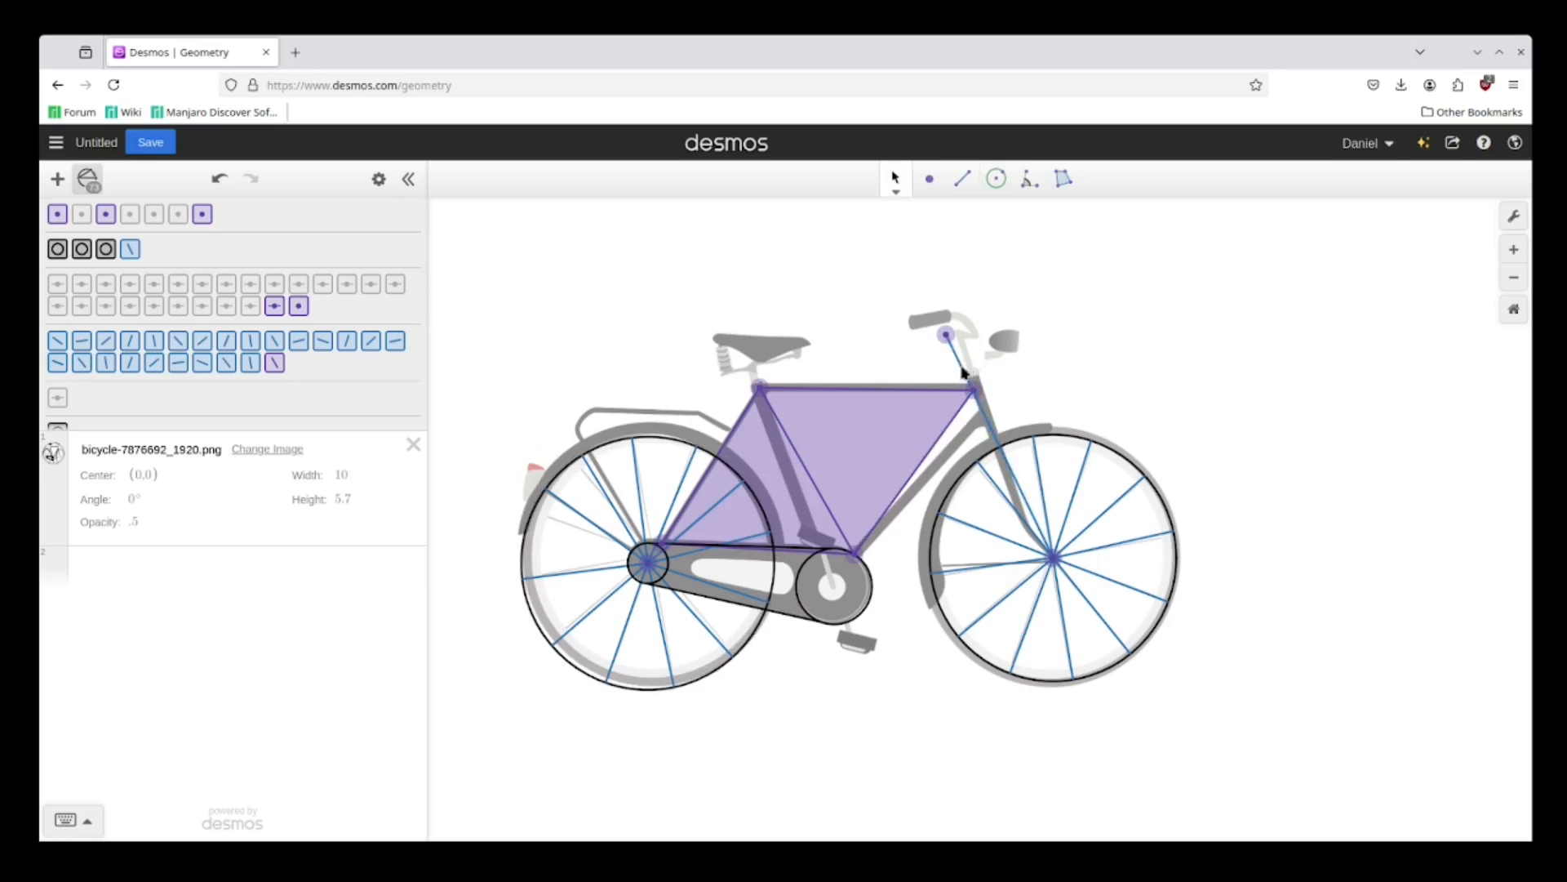
pyautogui.click(964, 373)
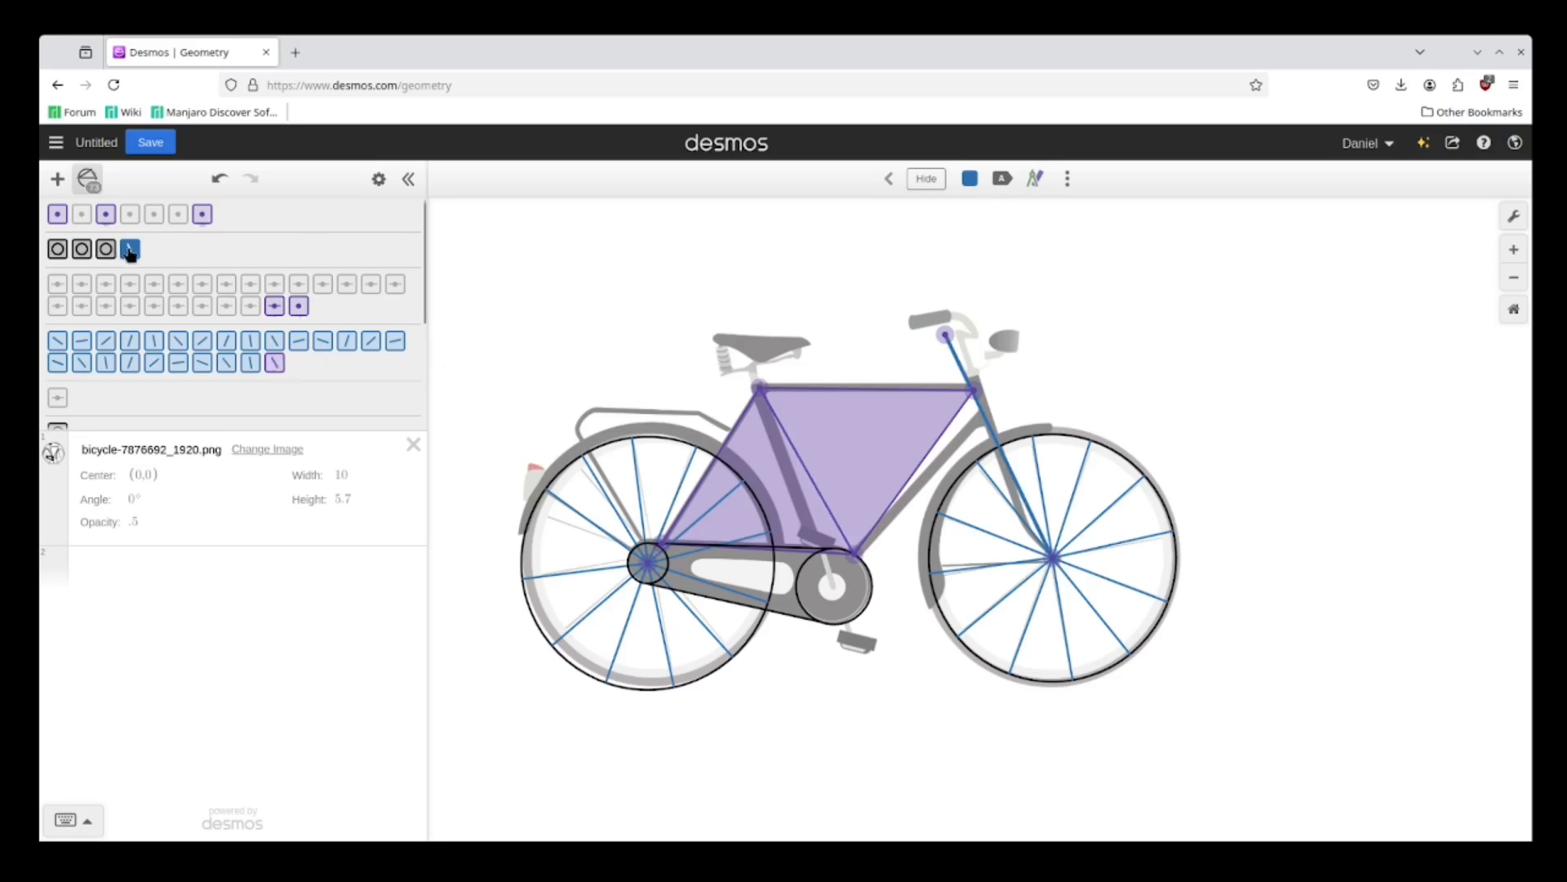
pyautogui.click(970, 179)
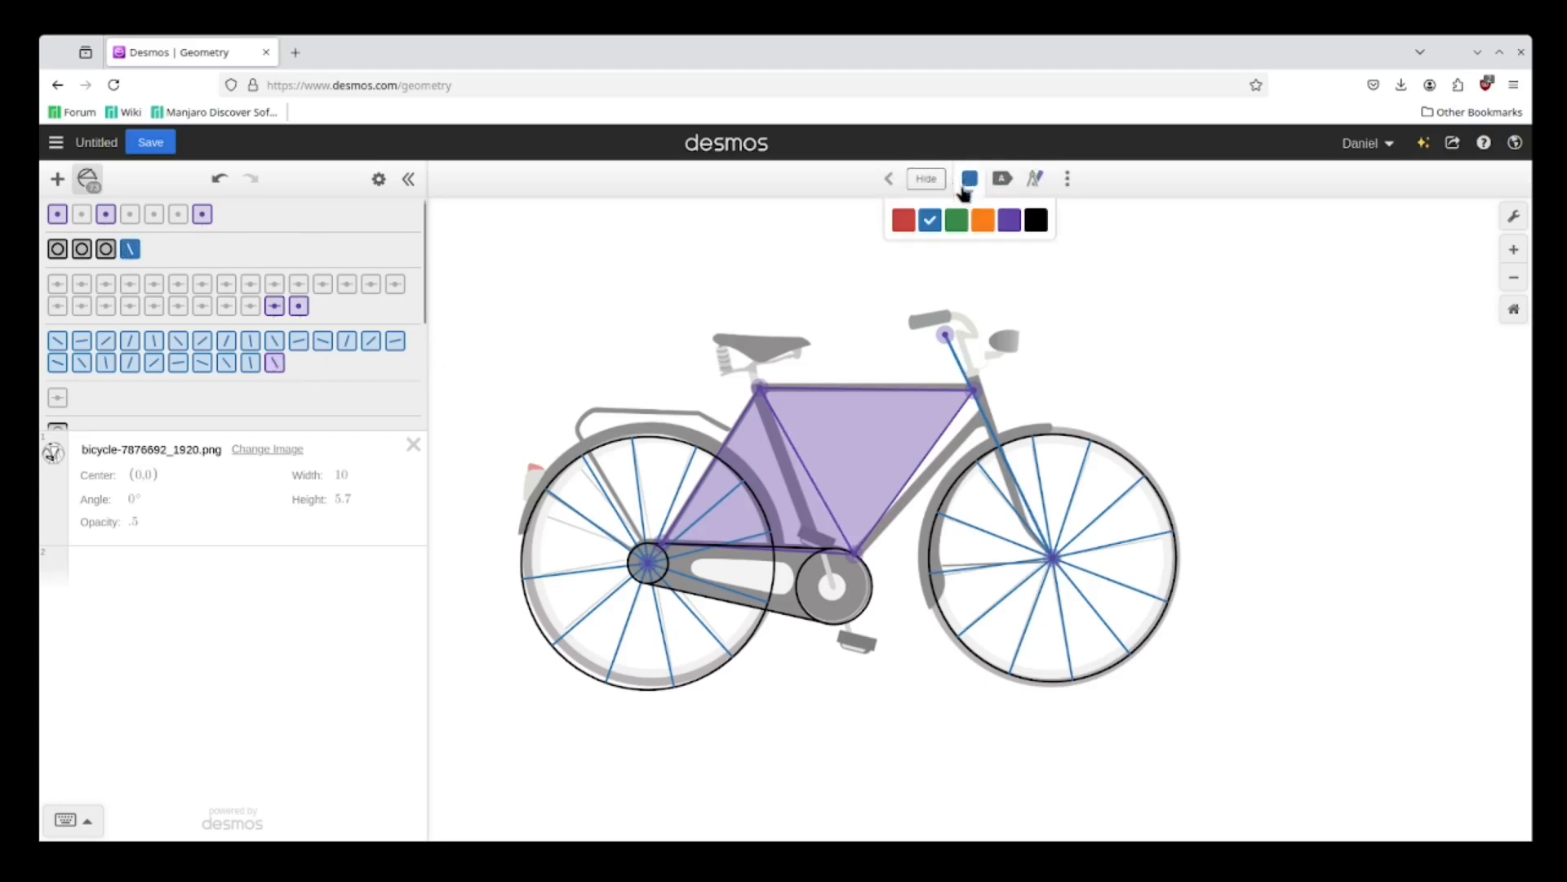
pyautogui.click(1036, 219)
pyautogui.click(1175, 349)
pyautogui.click(1313, 383)
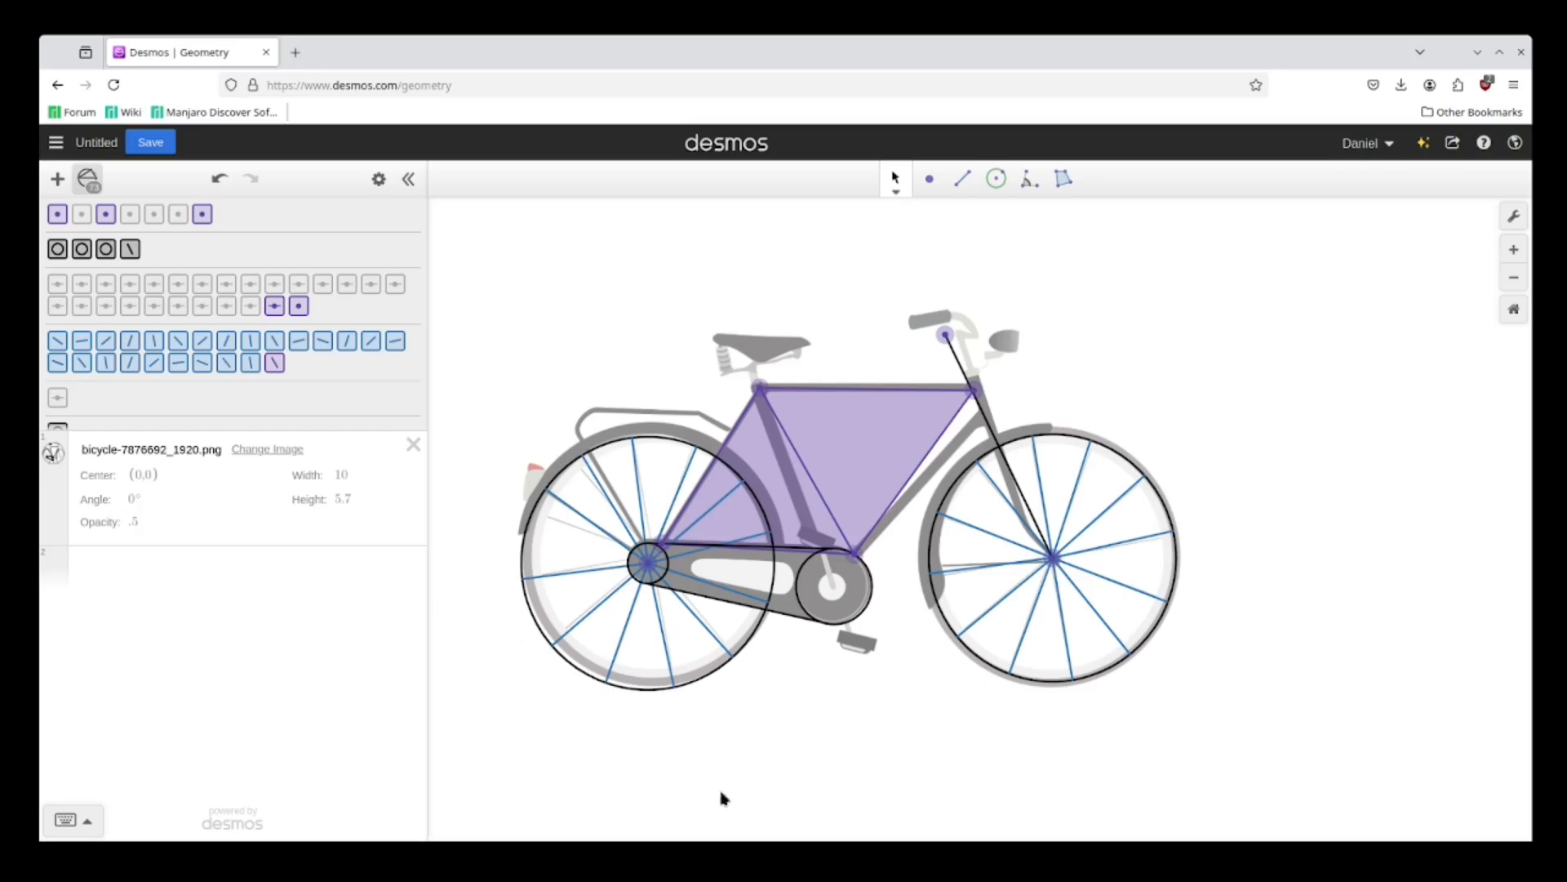
# Hide the bicycle background image and center the traced drawing in the view
pyautogui.moveTo(713, 788); pyautogui.dragTo(906, 769)
pyautogui.click(65, 454)
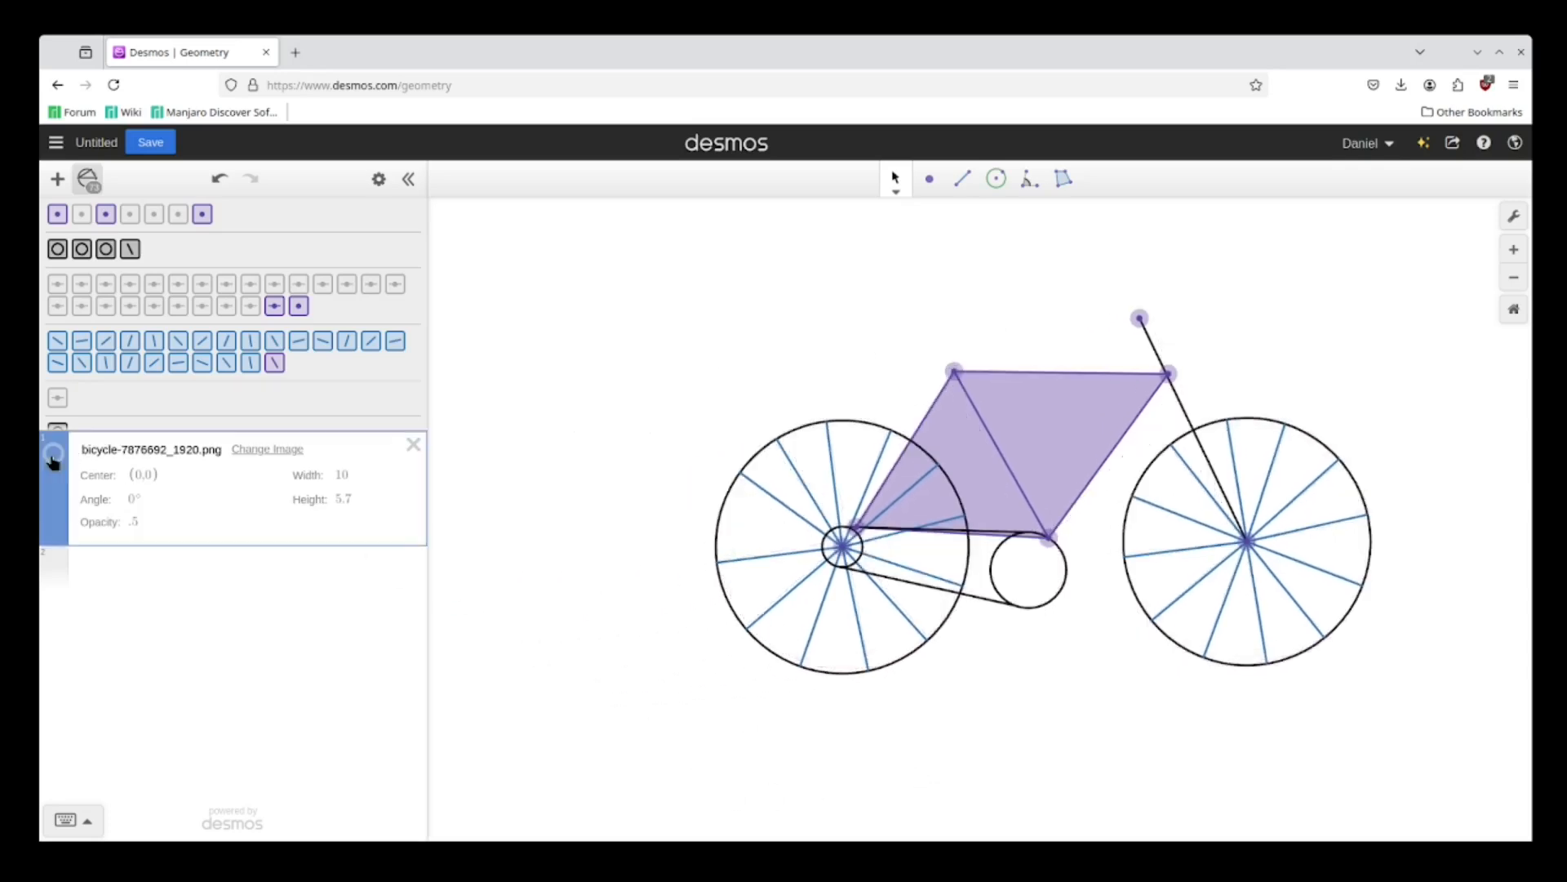
pyautogui.moveTo(1374, 770); pyautogui.dragTo(1316, 801)
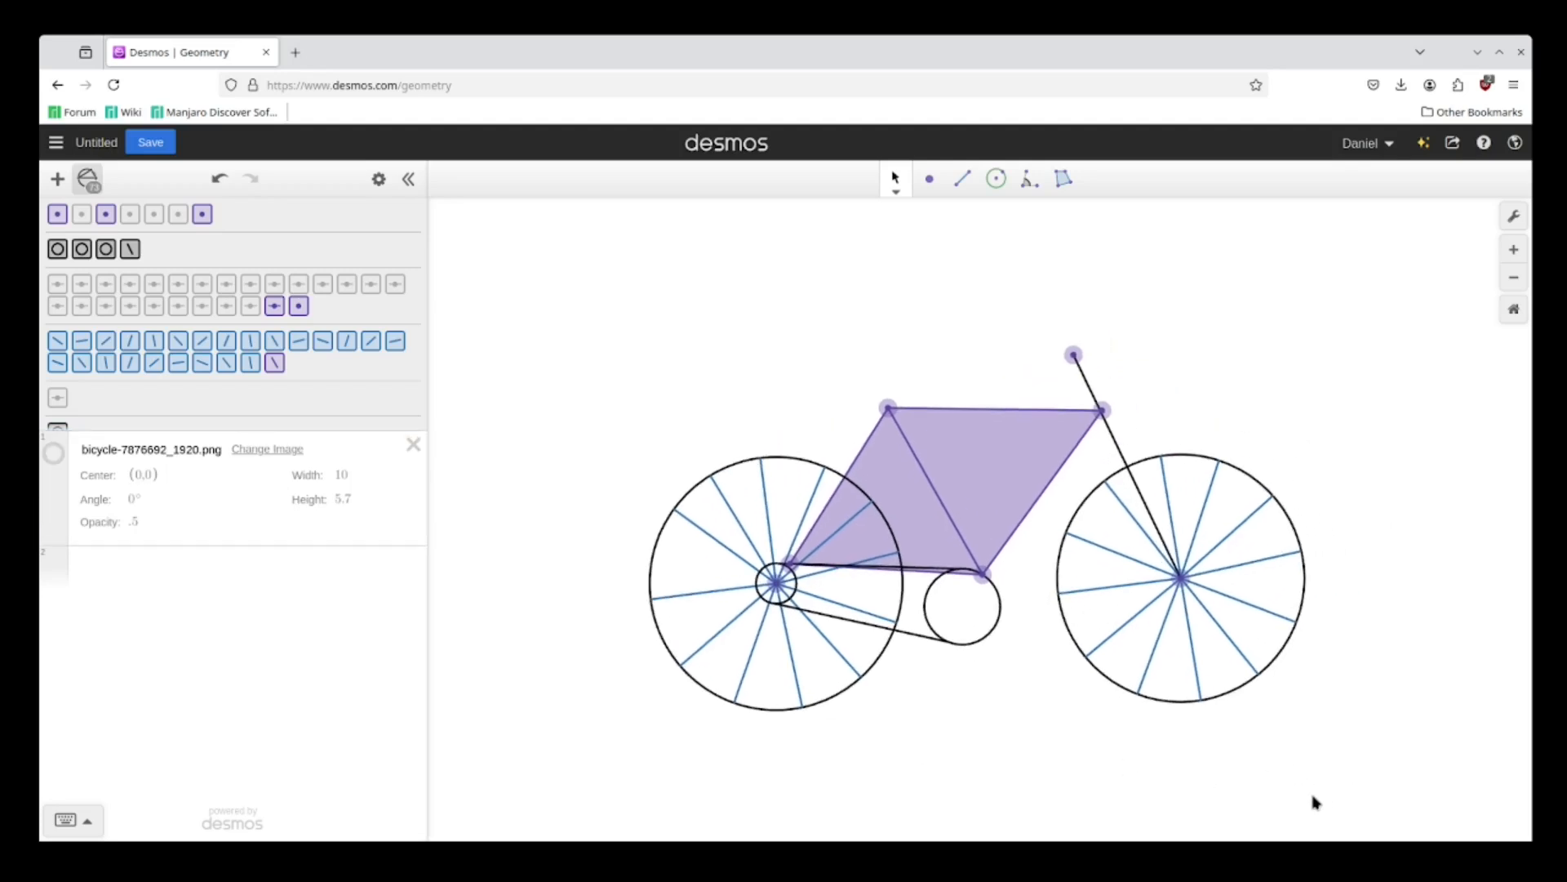